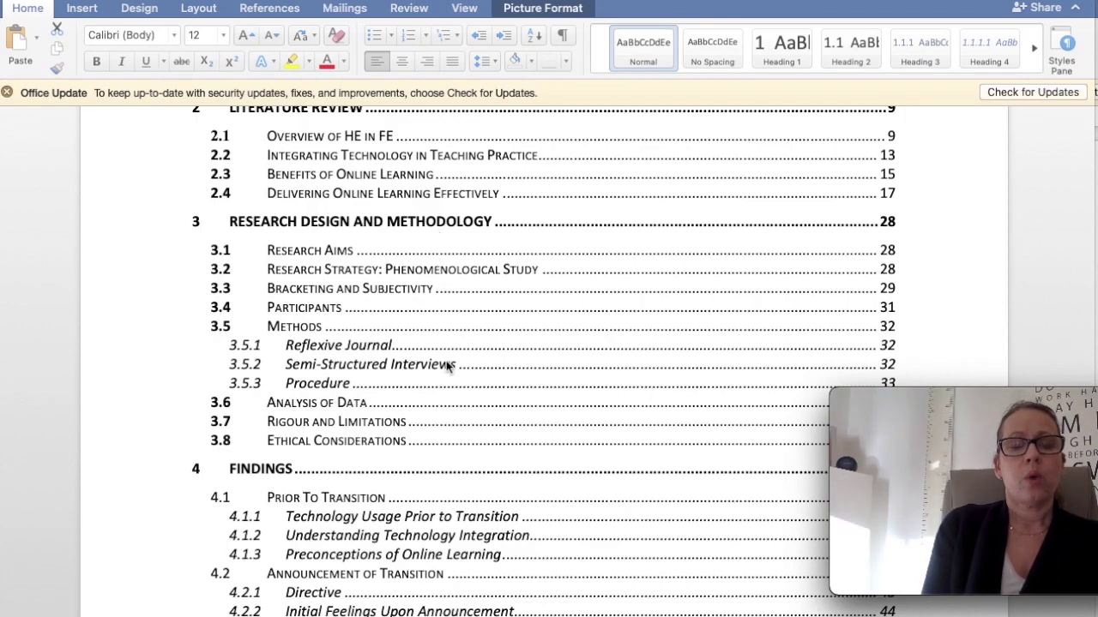
Review the dissertation's table of contents through to the list of tables, and follow the References entry to its section.
scroll(446, 368, "down", 1)
scroll(446, 367, "down", 5)
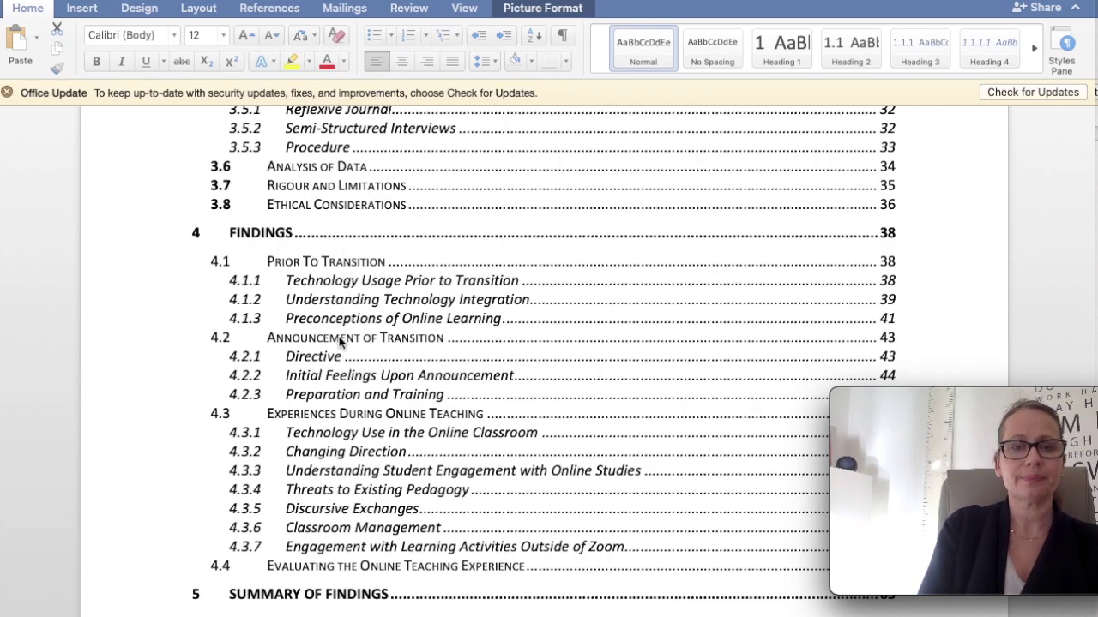
scroll(339, 341, "down", 8)
scroll(334, 387, "down", 3)
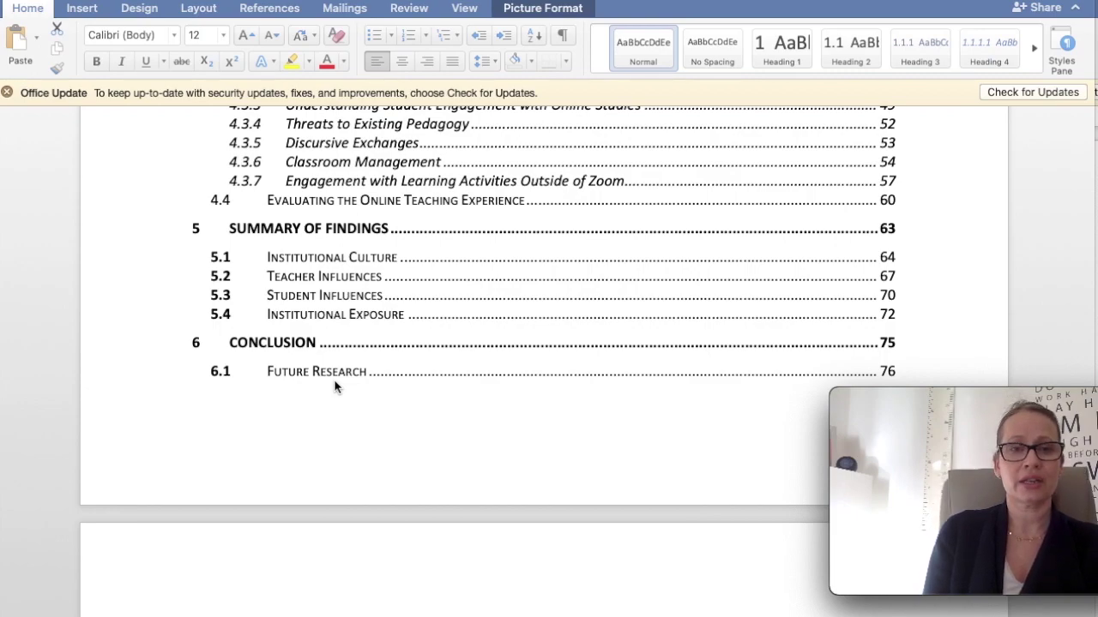
scroll(335, 386, "down", 3)
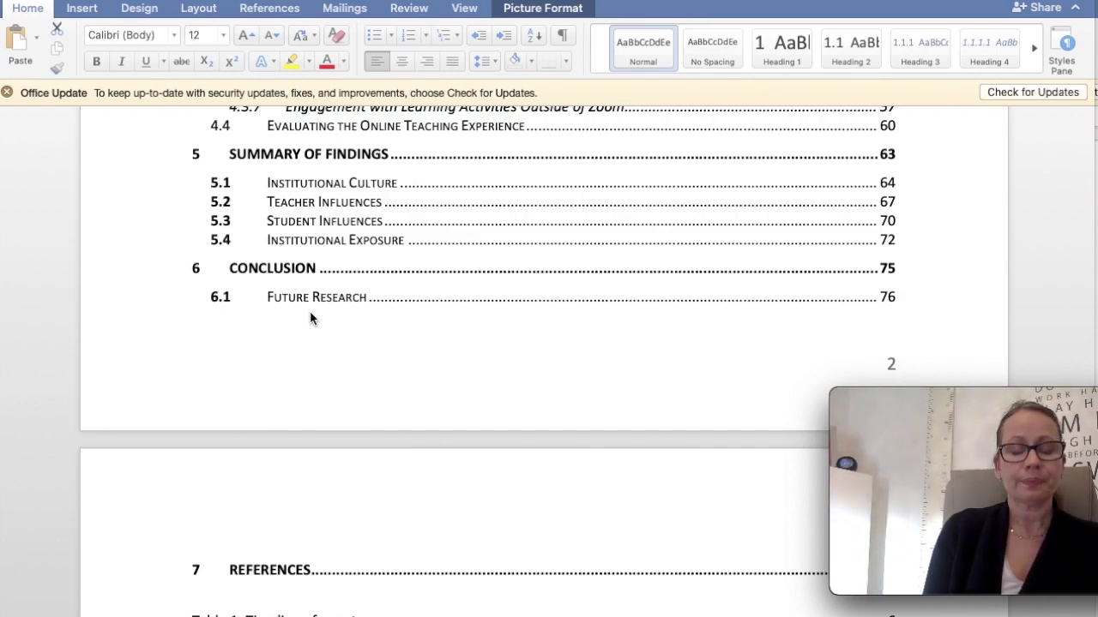
scroll(311, 318, "down", 5)
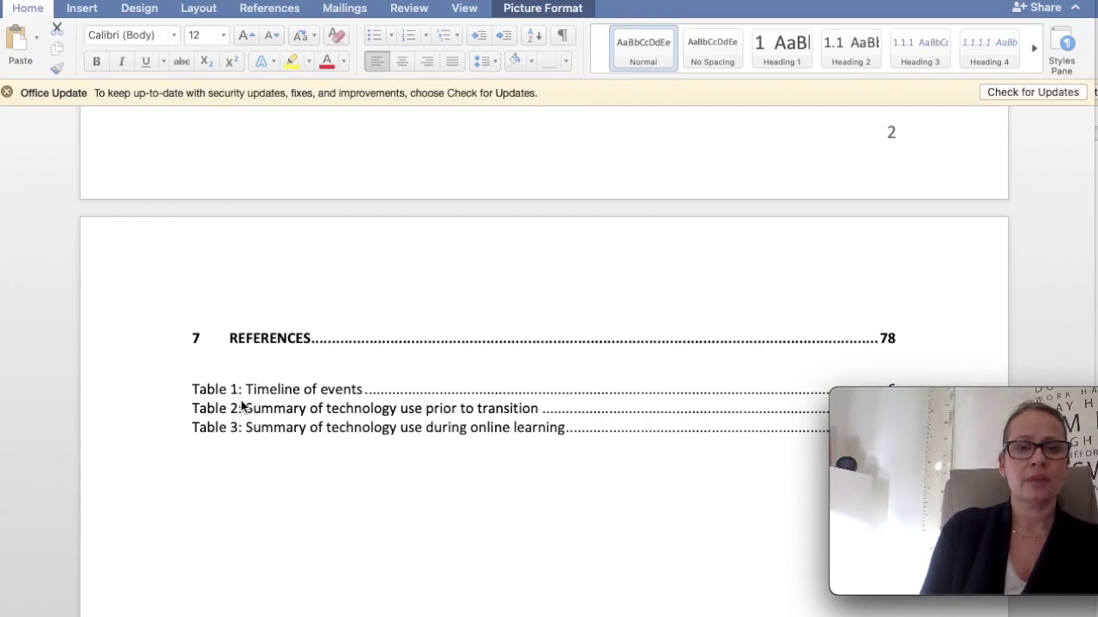
left_click(277, 339)
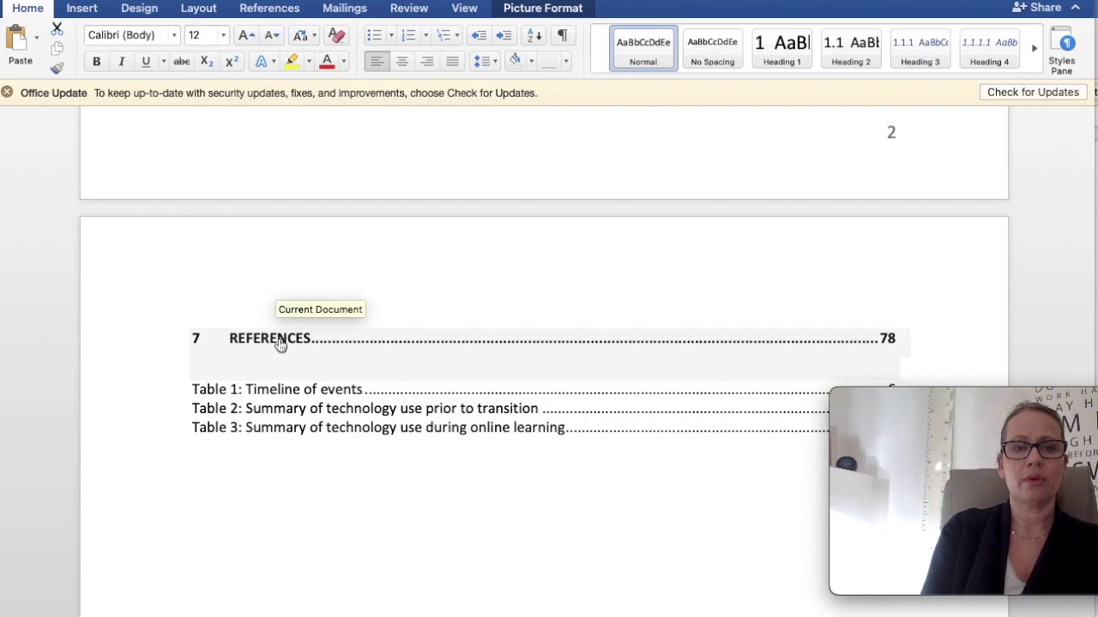
left_click(278, 340)
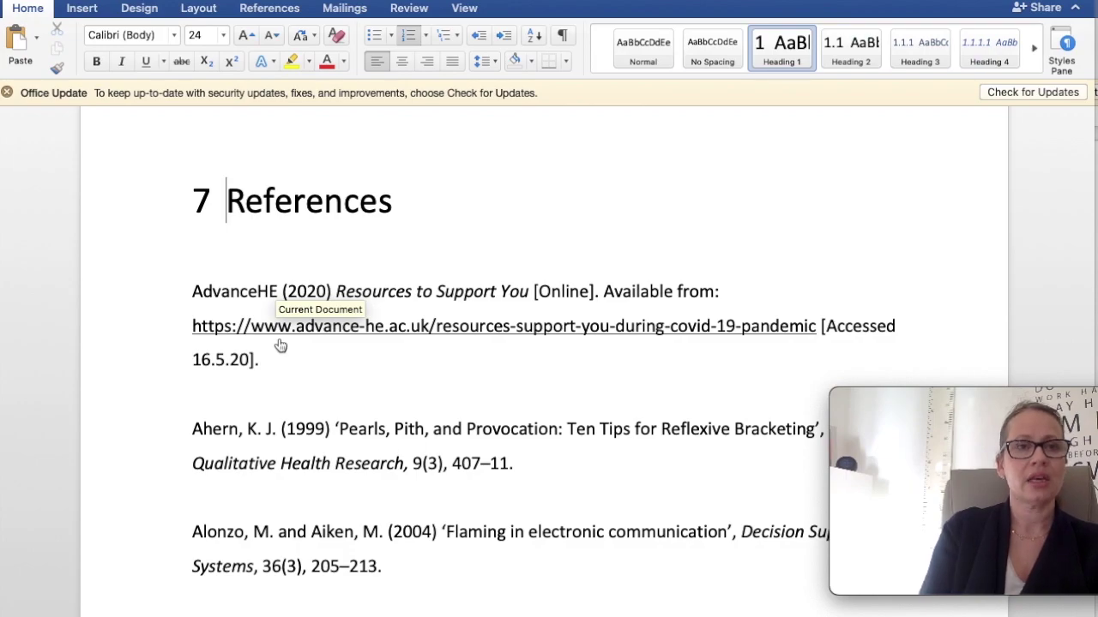
Switch to the blank document and insert the built-in Austin cover page.
left_click(80, 2)
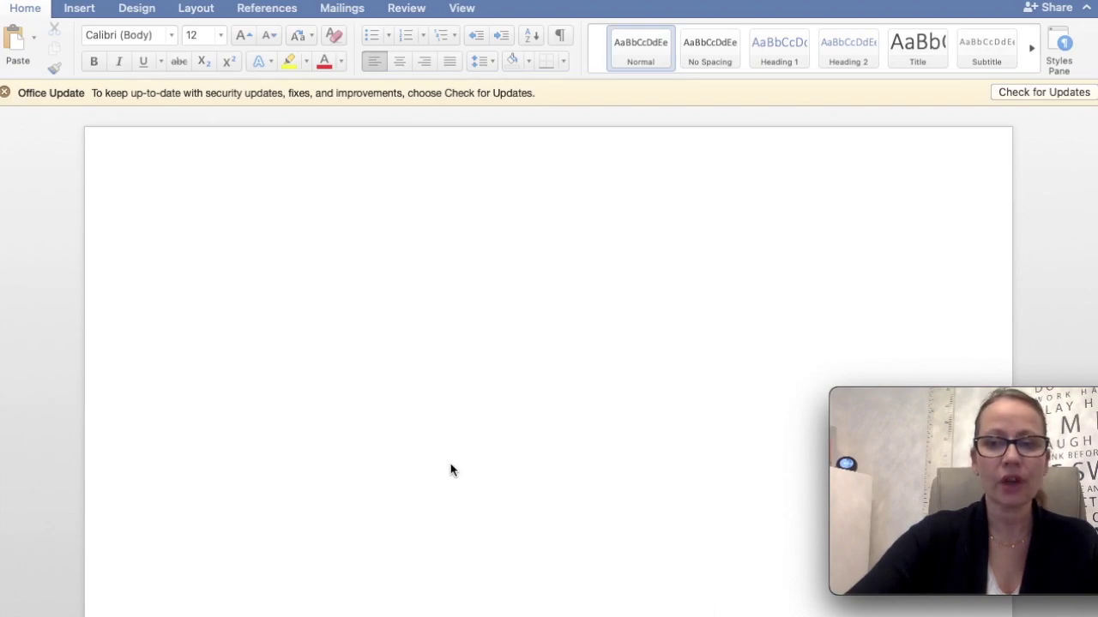
left_click(197, 221)
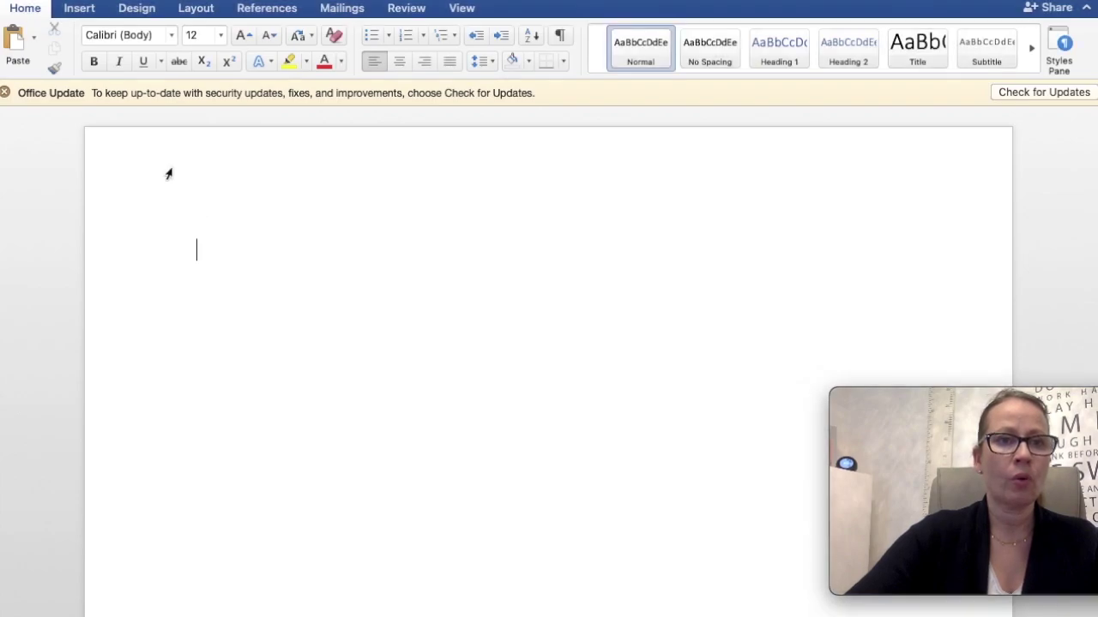
left_click(76, 12)
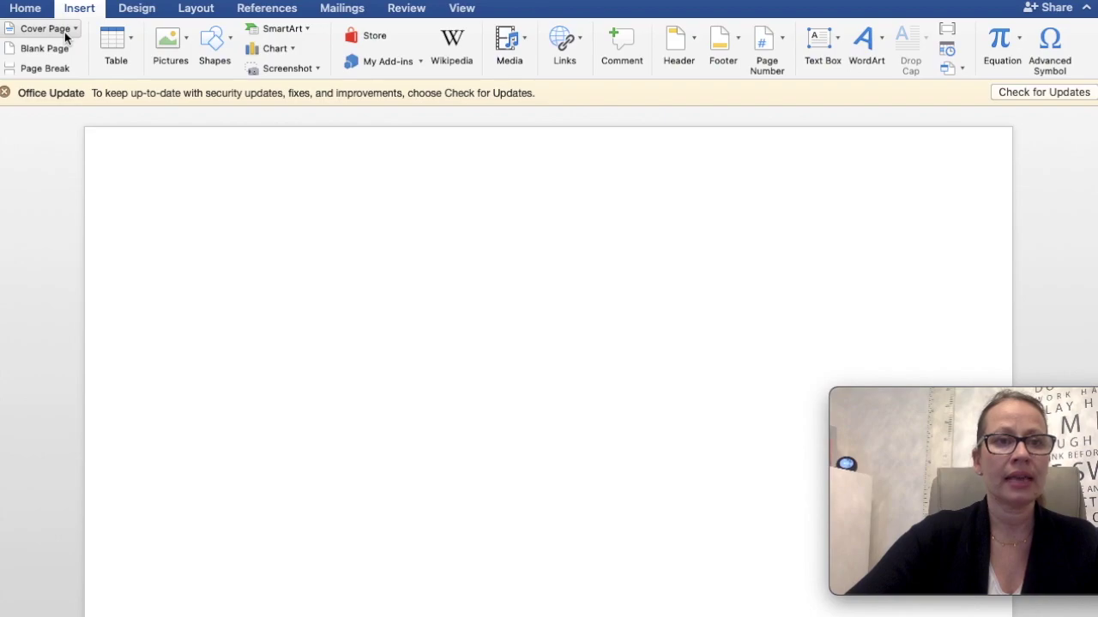
left_click(66, 36)
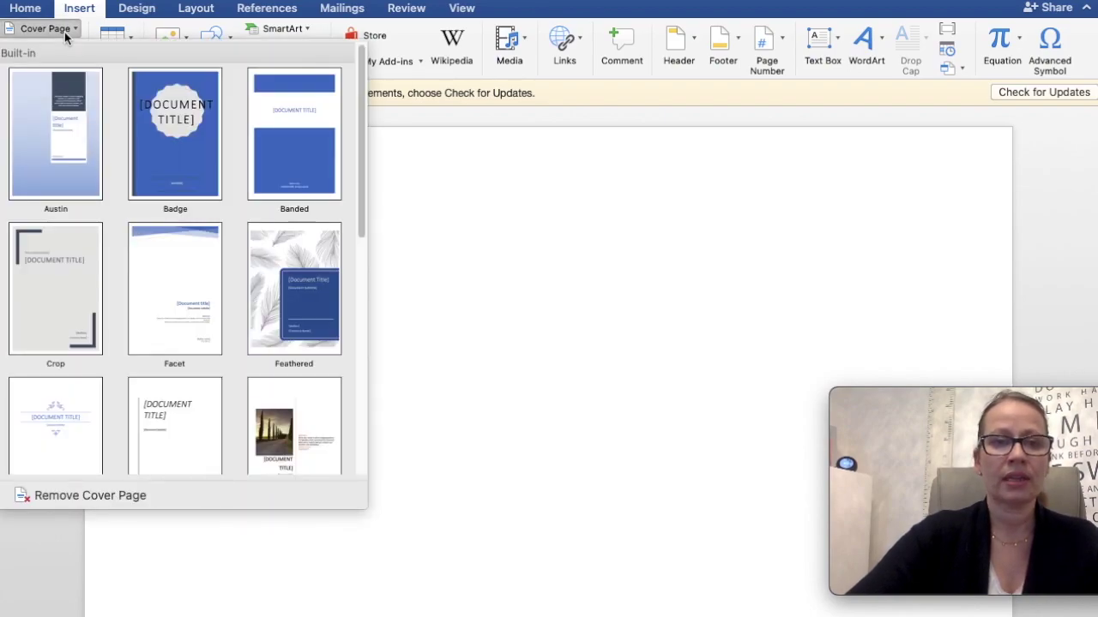
left_click(71, 183)
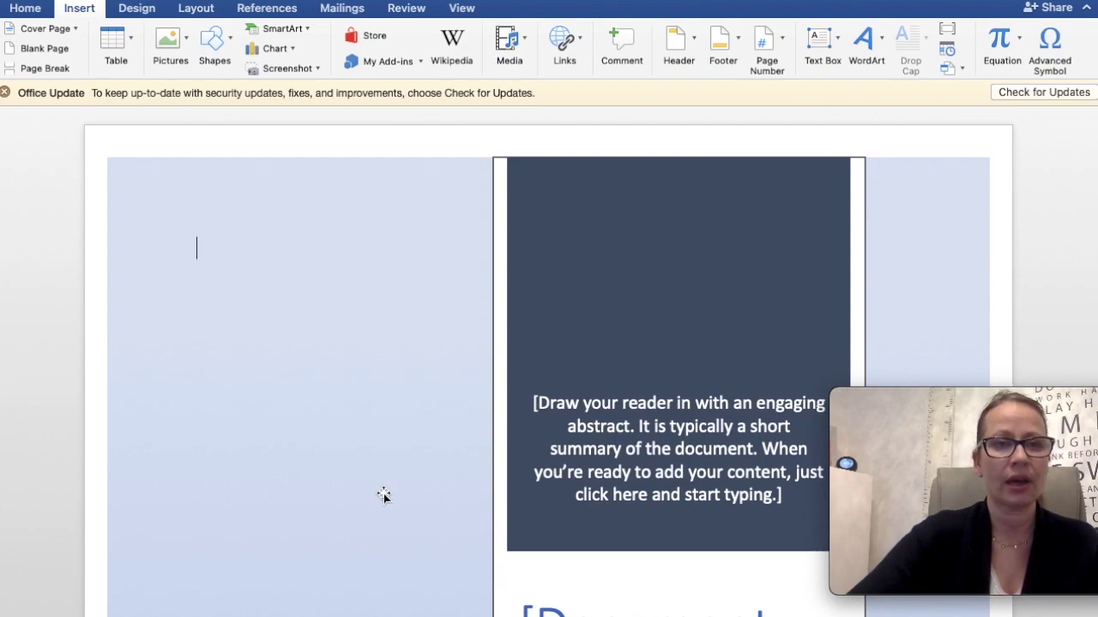
Add the heading "Abstract" in Heading 1 style on the page after the cover, followed by a new paragraph.
scroll(384, 496, "down", 8)
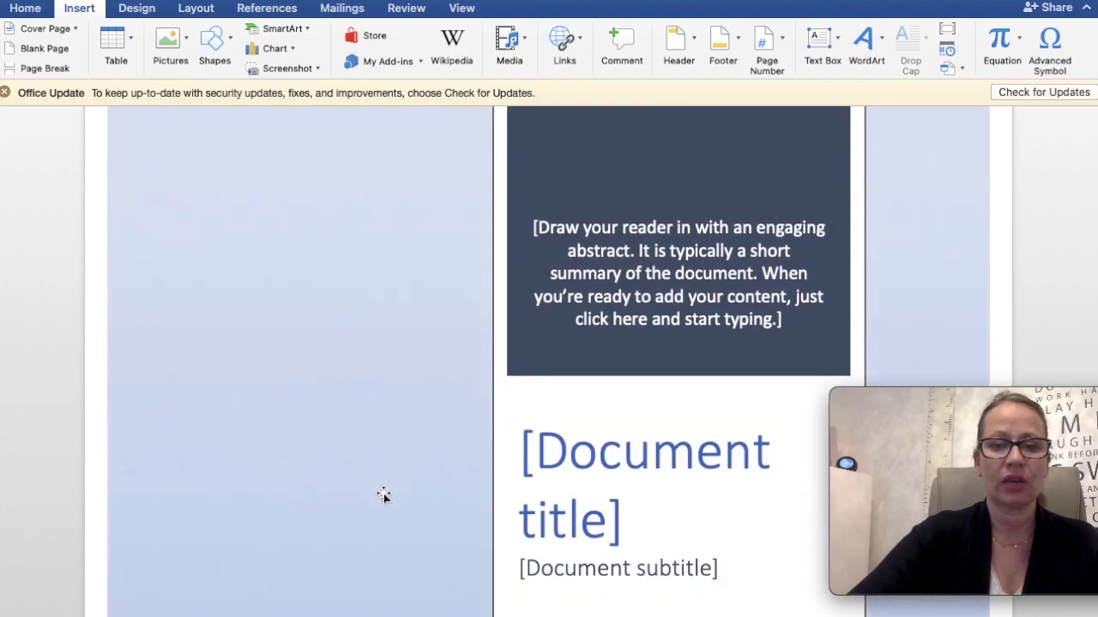
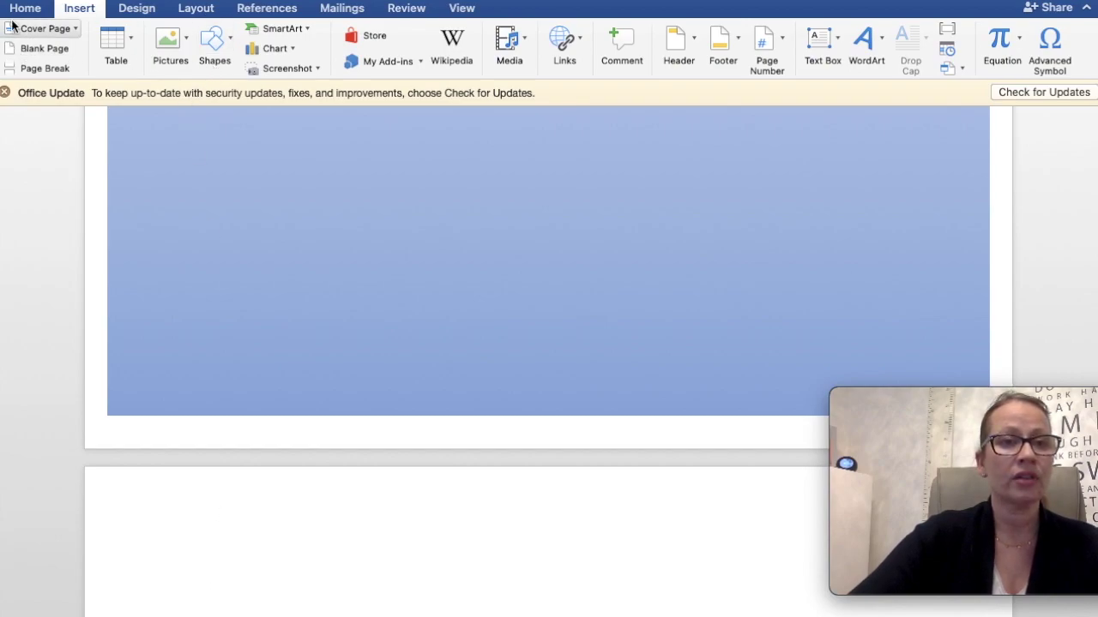
left_click(26, 8)
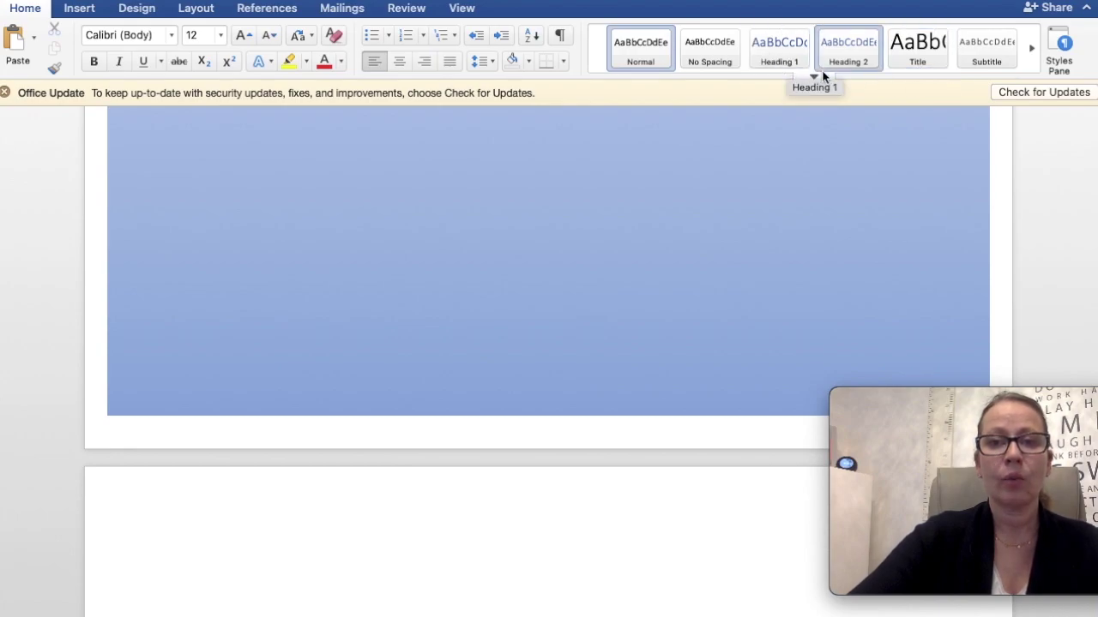
left_click(770, 47)
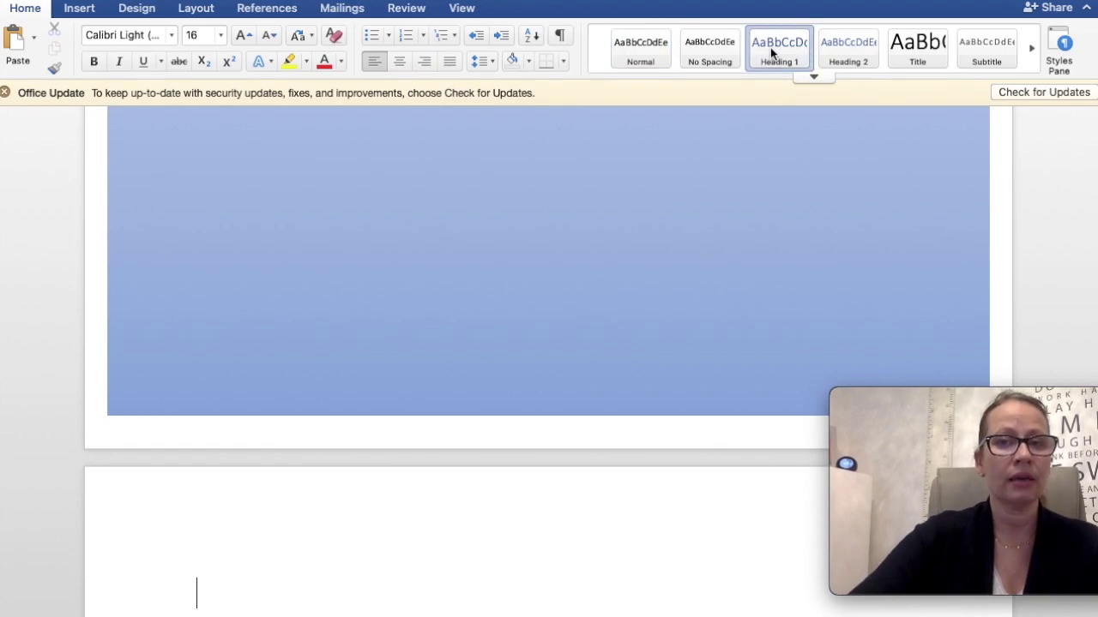
type("Ab")
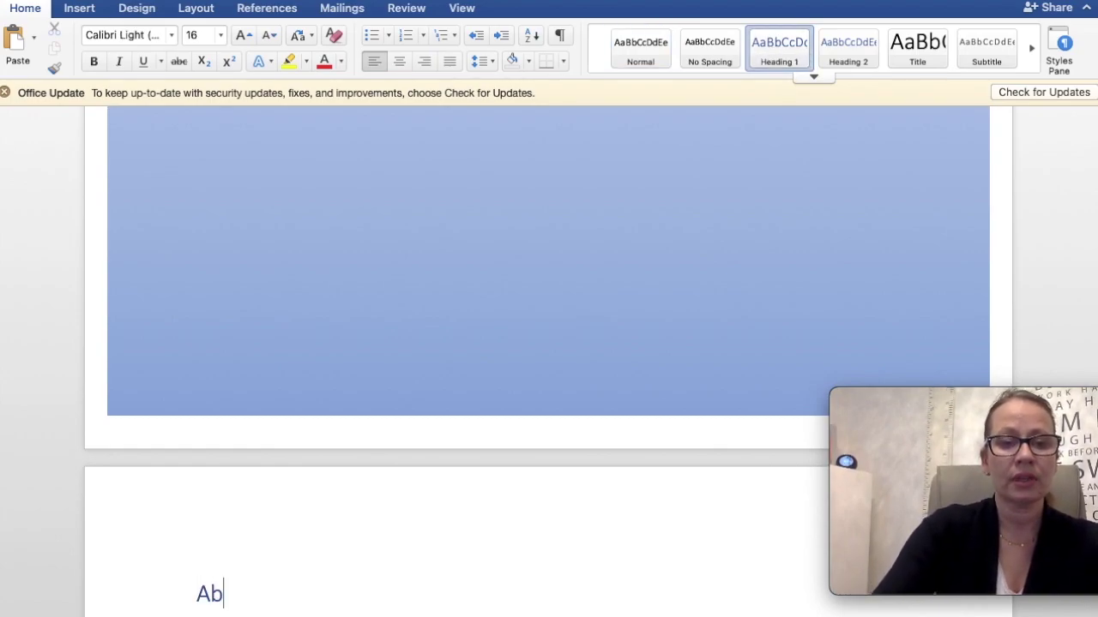
type("stract")
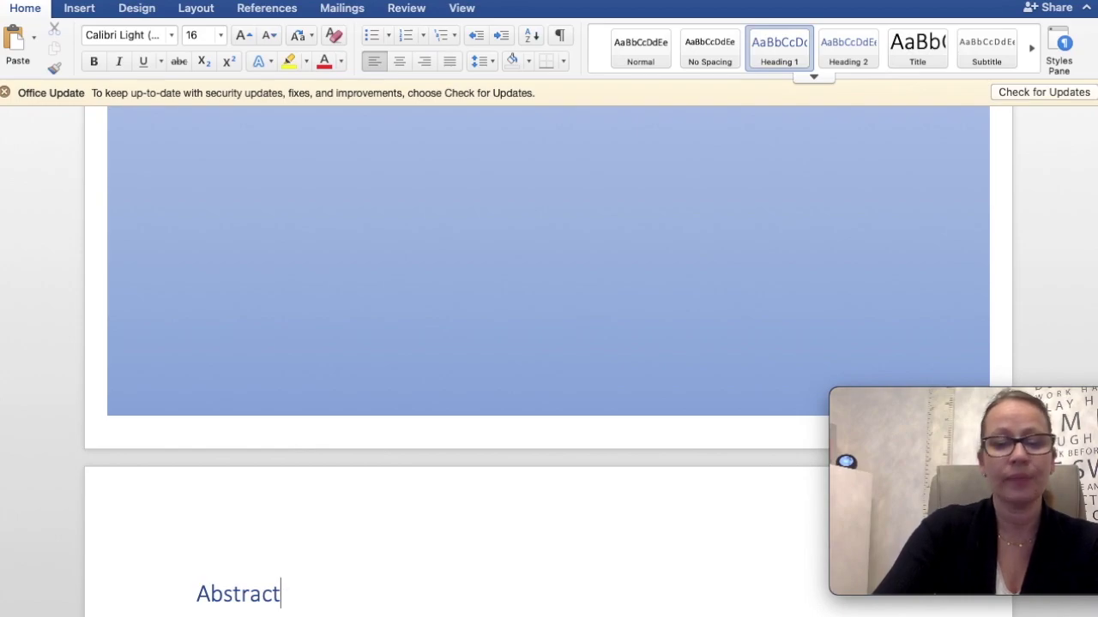
key("Return")
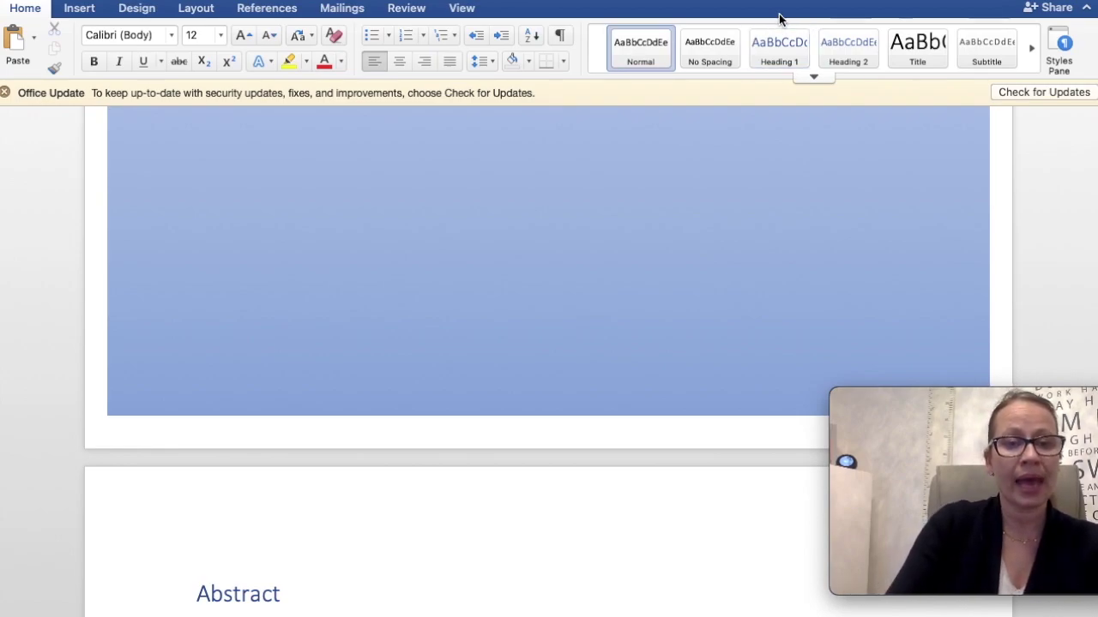
Insert a page break below the Abstract heading.
scroll(659, 370, "down", 5)
scroll(659, 371, "down", 1)
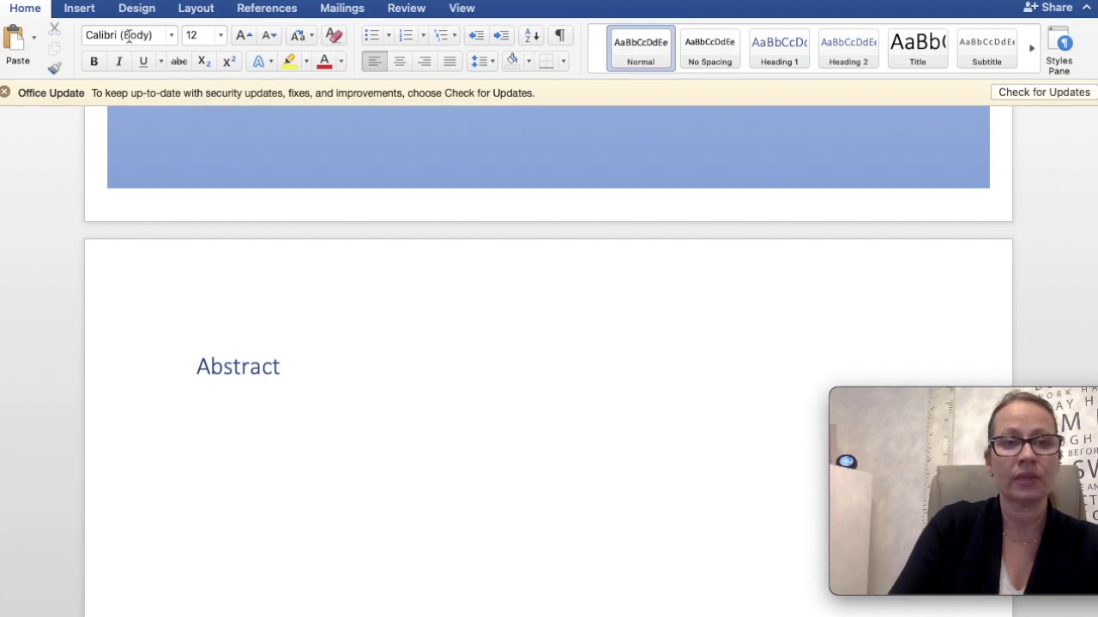
left_click(86, 11)
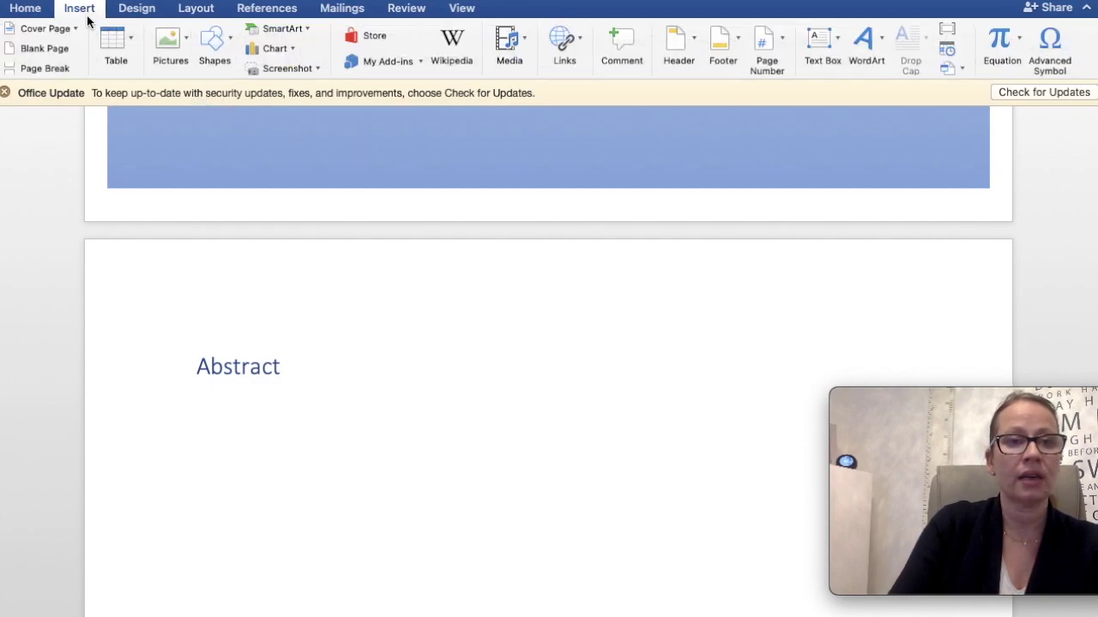
left_click(52, 67)
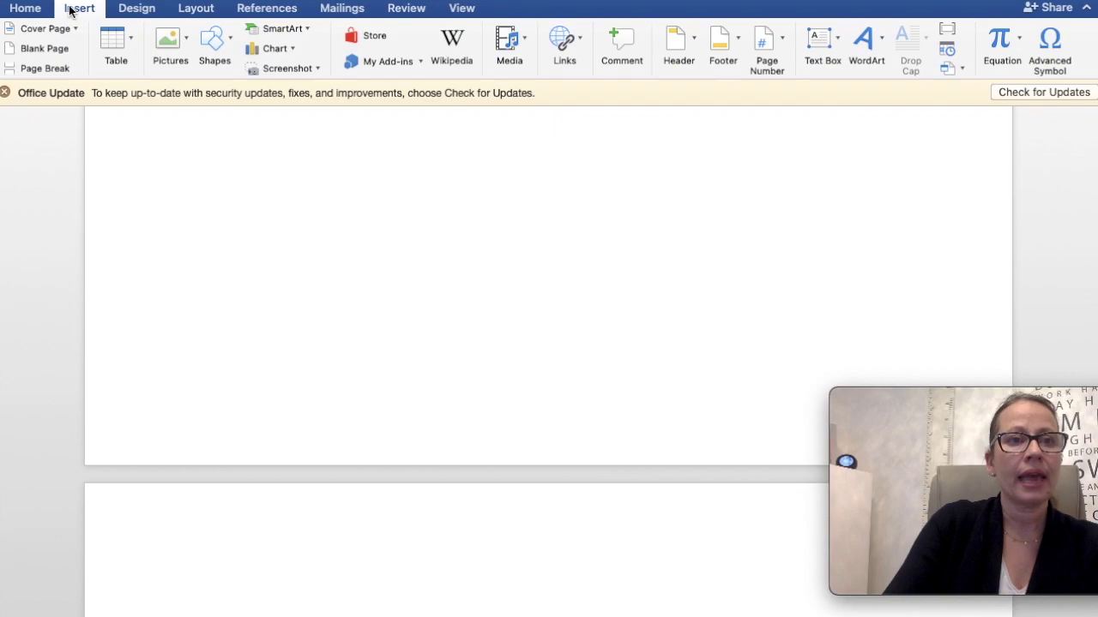
Add the heading "Dedication and Acknowledgements" in Heading 1 style on the new page, followed by a new paragraph.
left_click(26, 9)
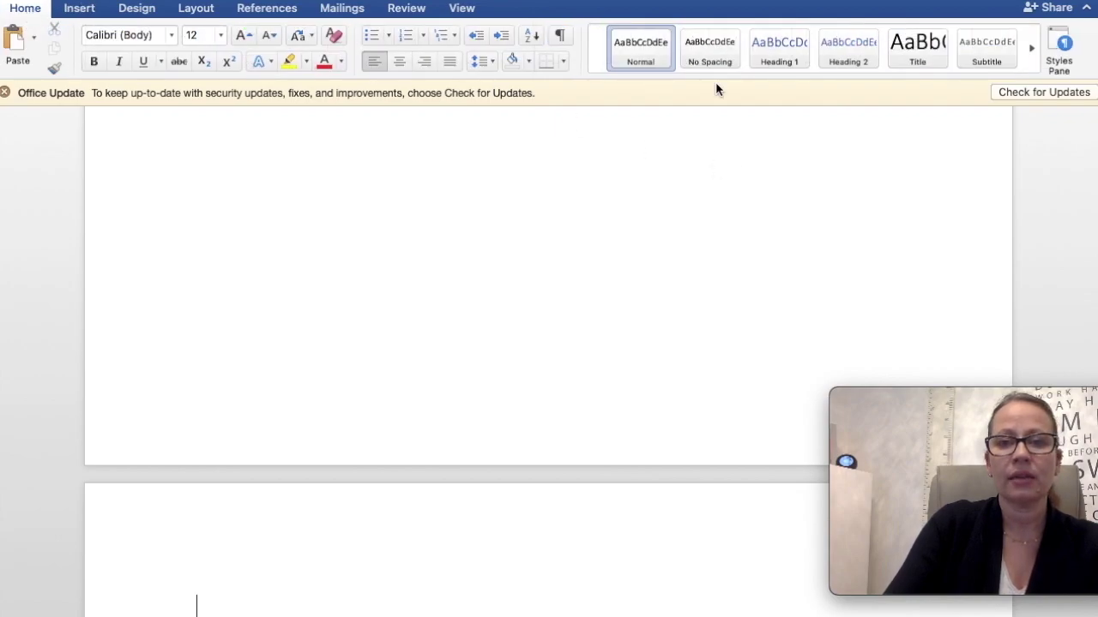
left_click(789, 53)
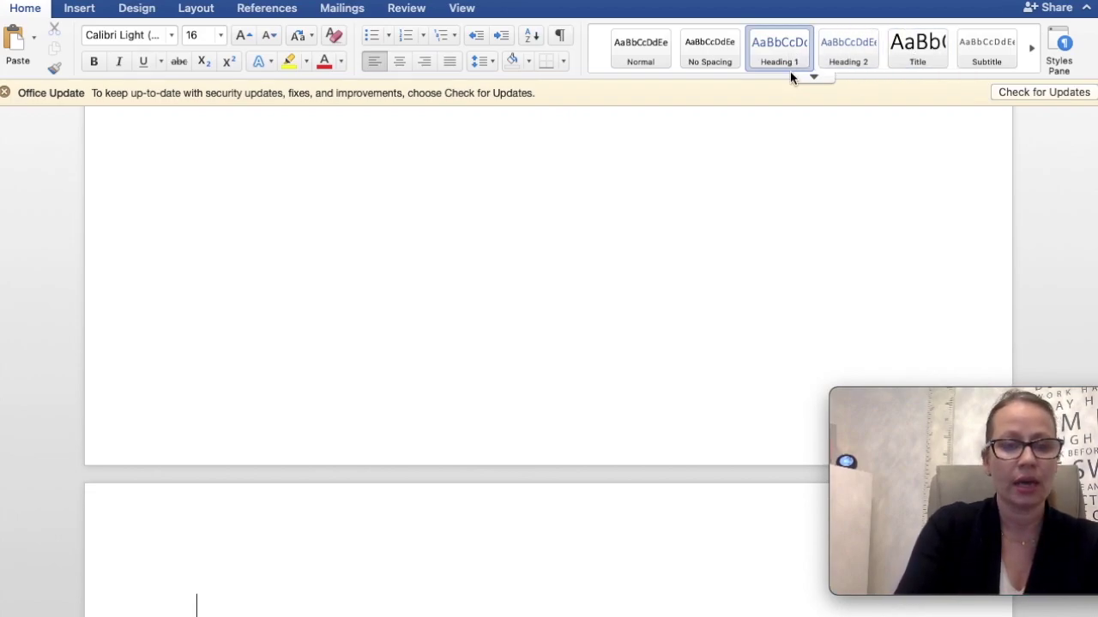
type("Dedic")
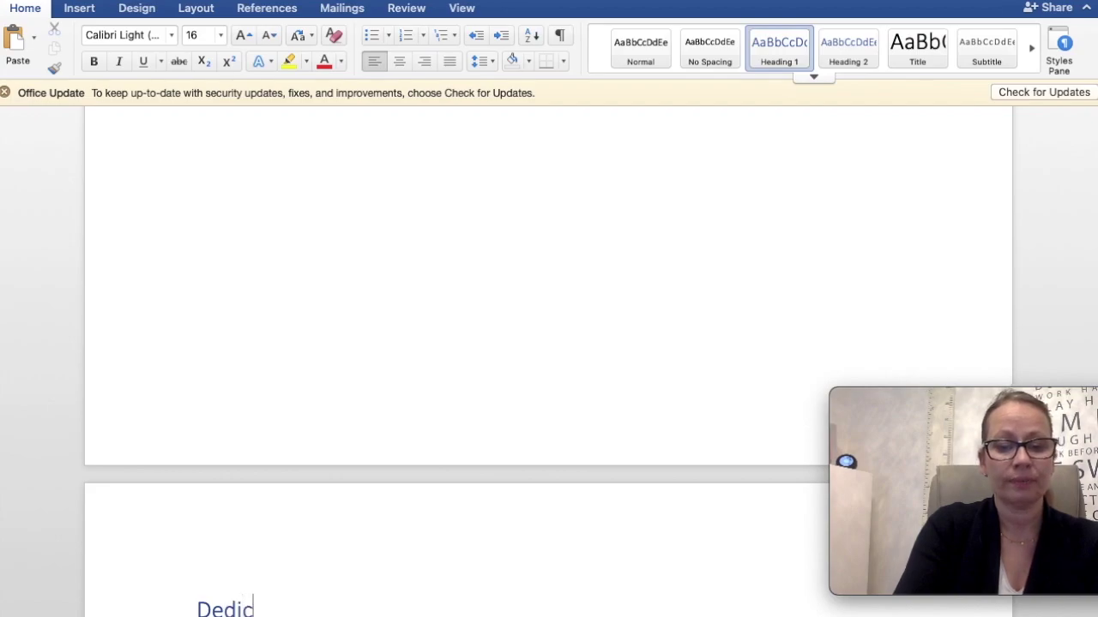
type("ation and Ac")
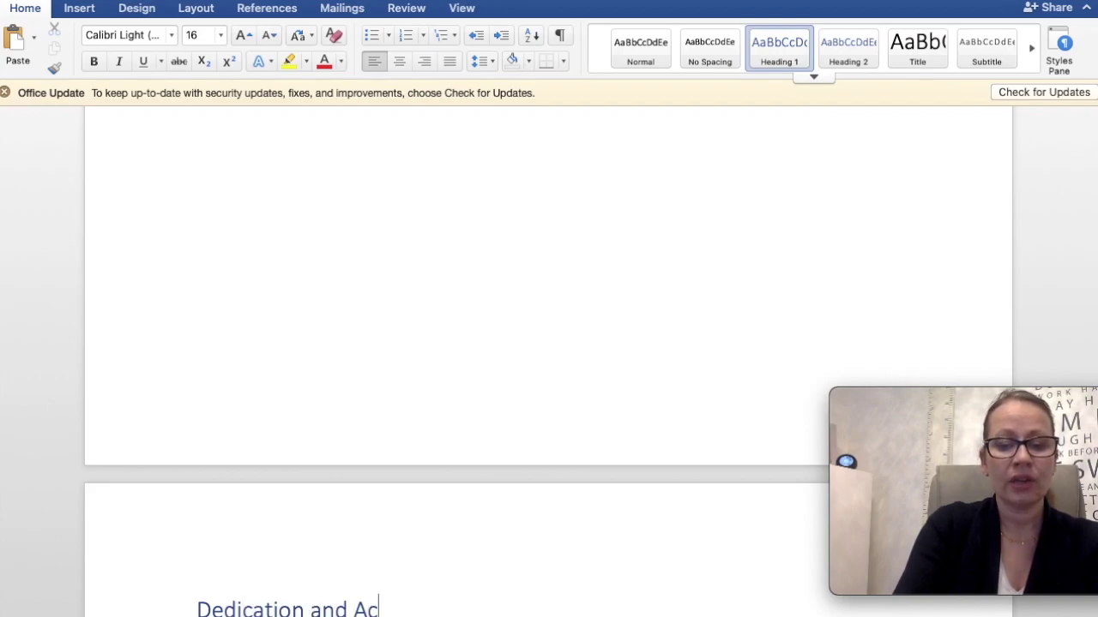
type("knowledgemment")
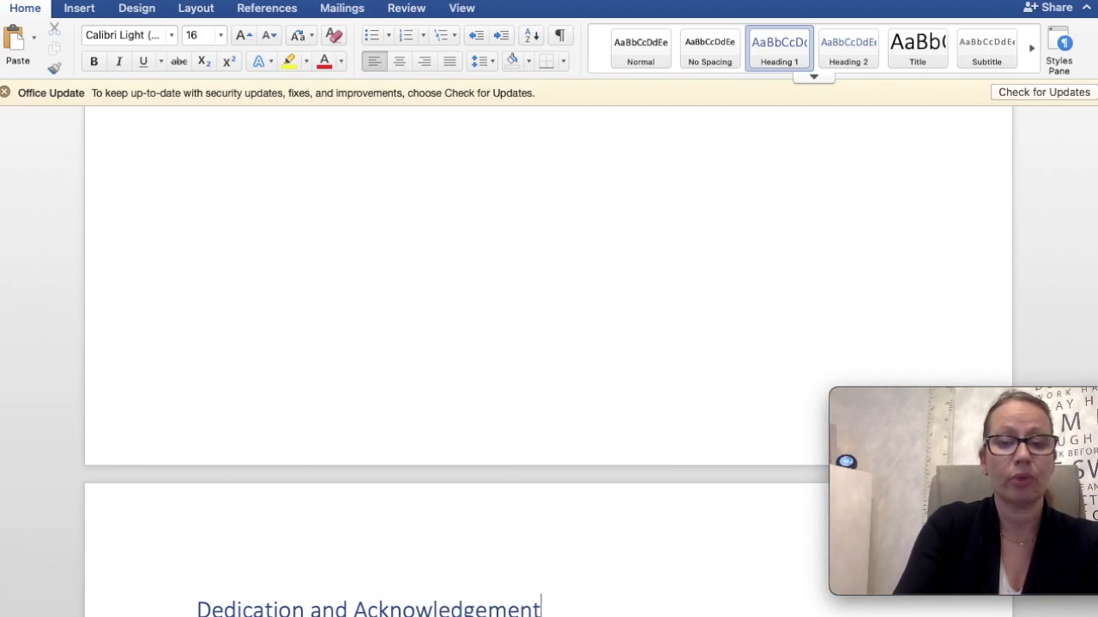
type("s")
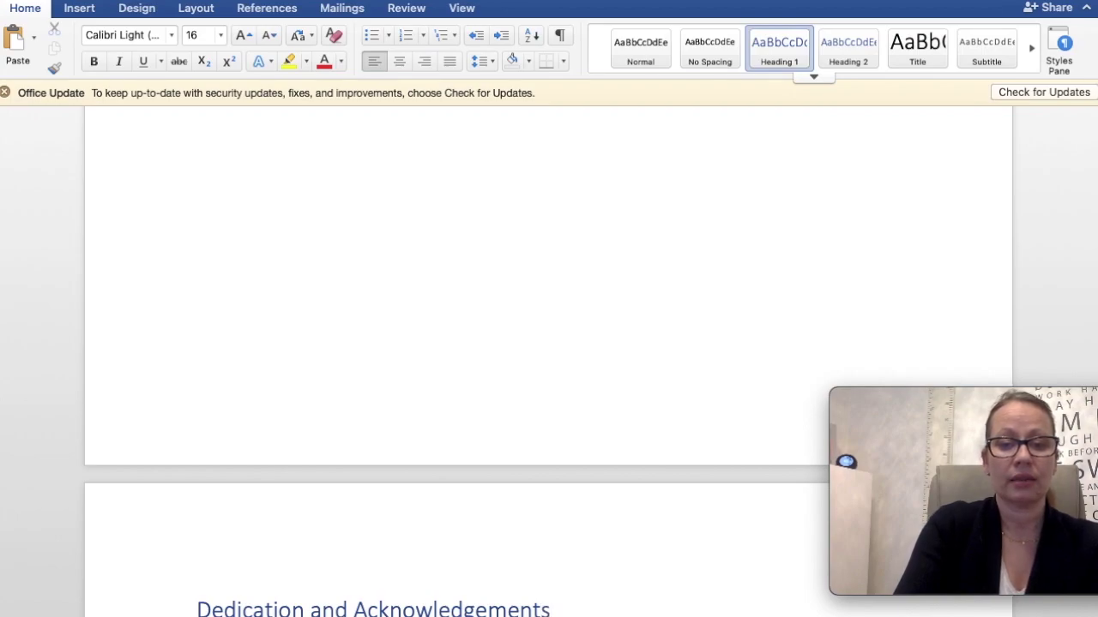
key("Return")
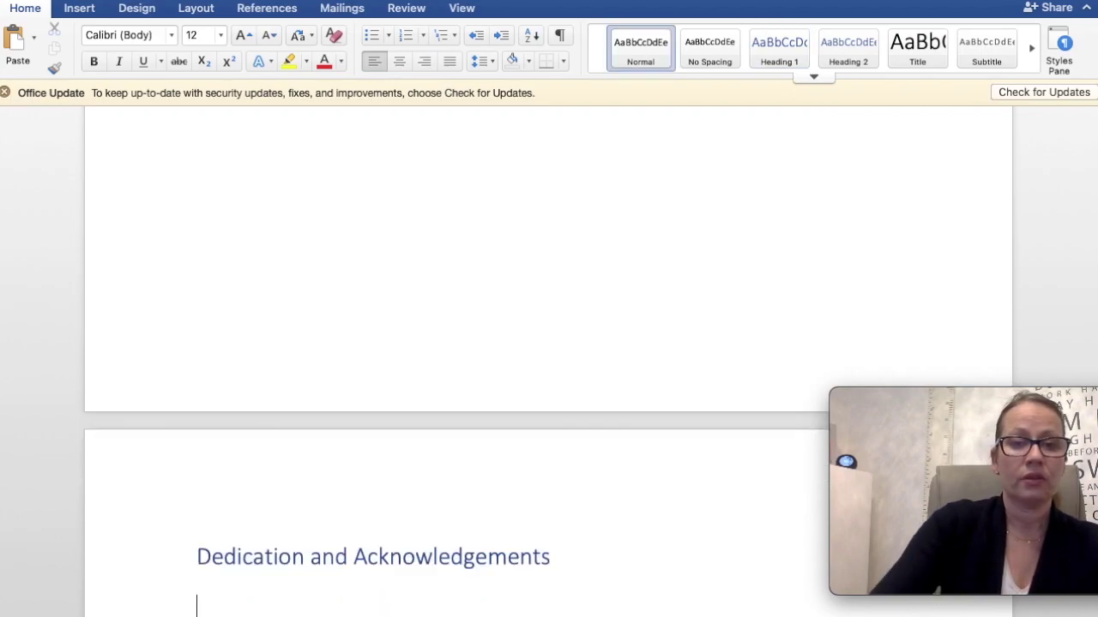
Insert a page break below the Dedication and Acknowledgements heading.
scroll(614, 331, "down", 1)
scroll(613, 331, "down", 3)
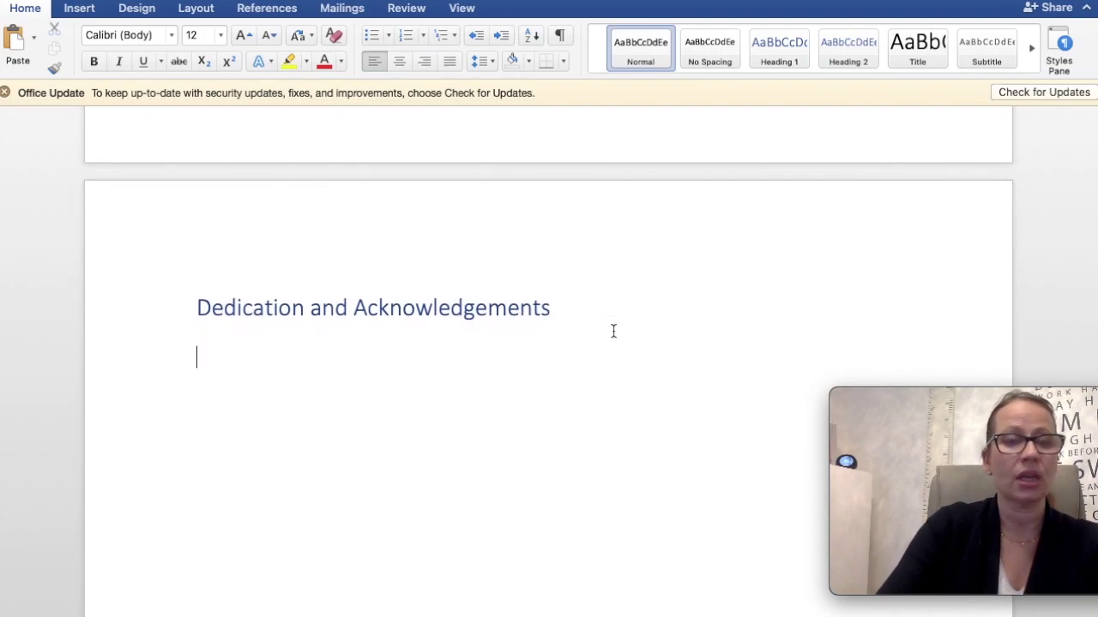
left_click(79, 8)
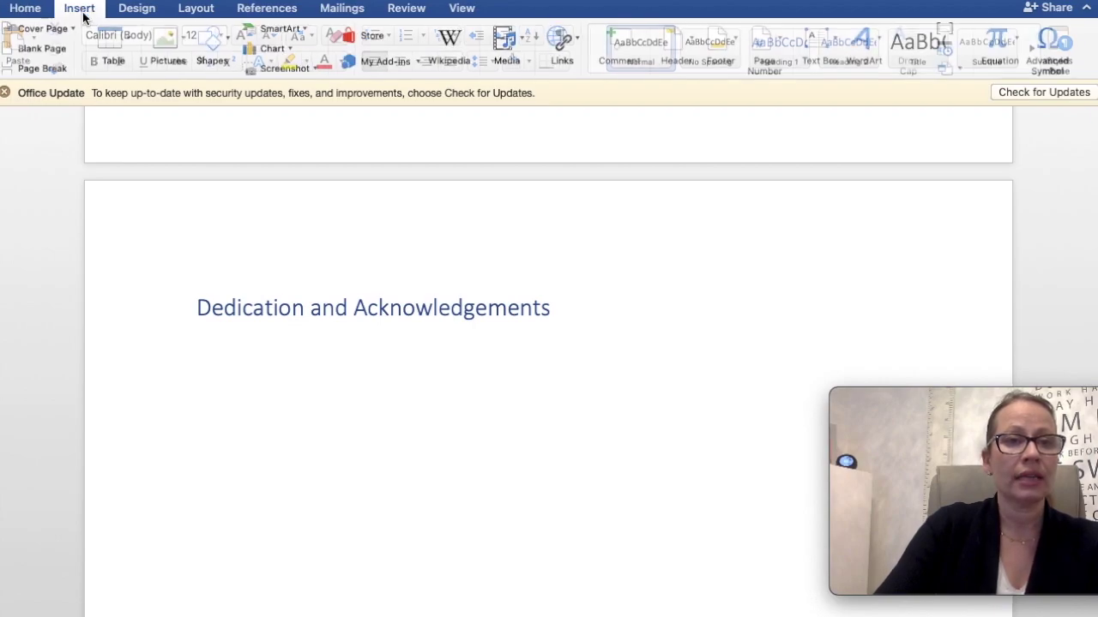
left_click(55, 66)
scroll(297, 601, "down", 5)
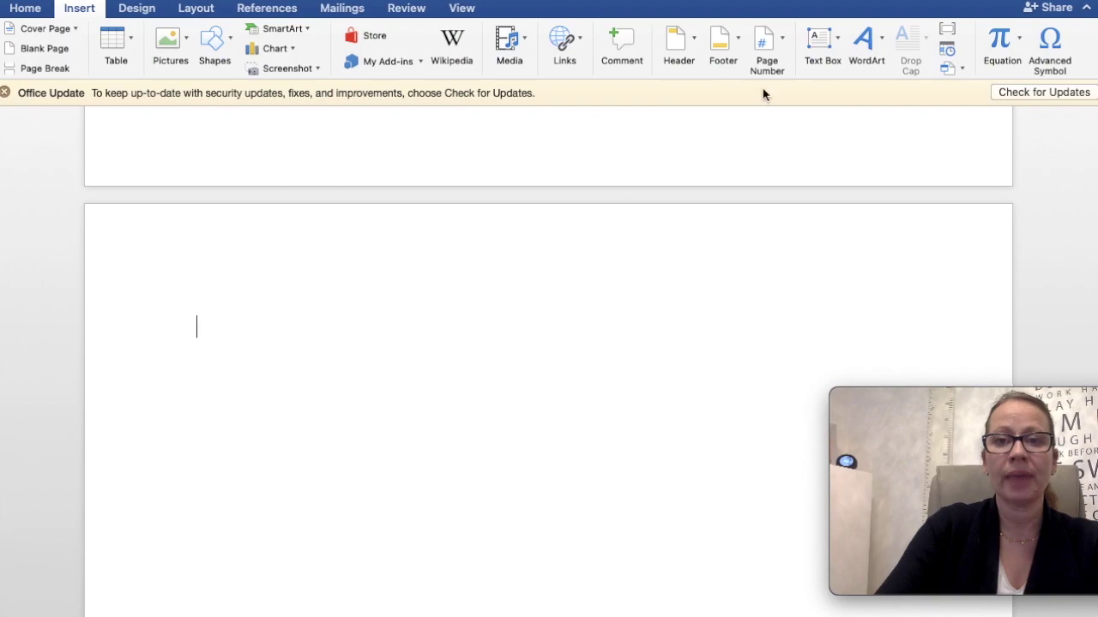
Add right-aligned page numbers in the footer, with no number on the first page.
left_click(784, 48)
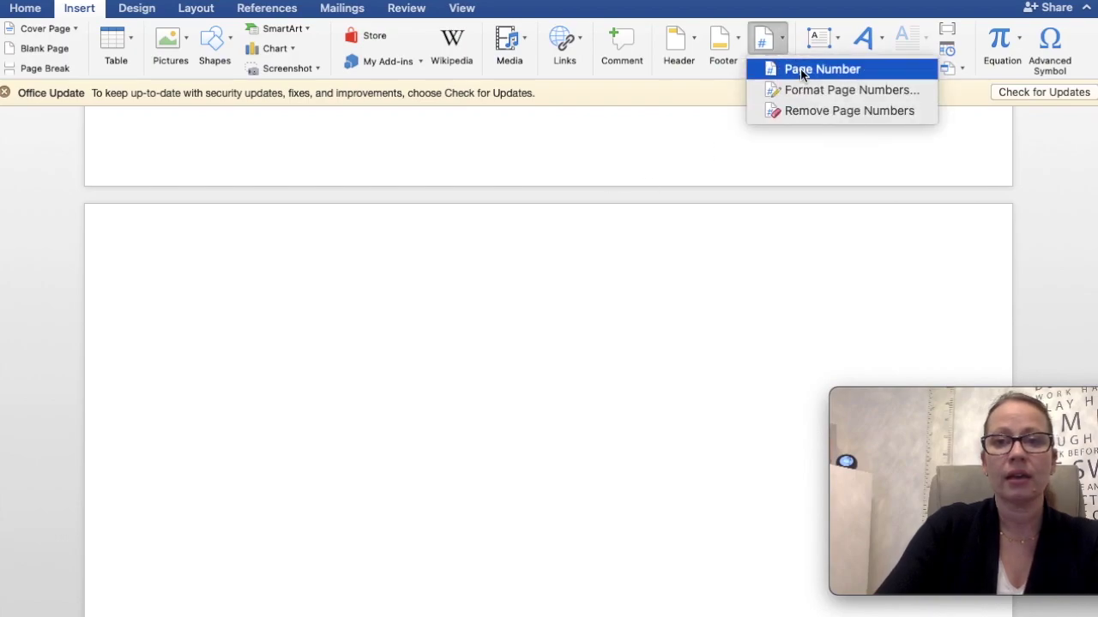
left_click(802, 74)
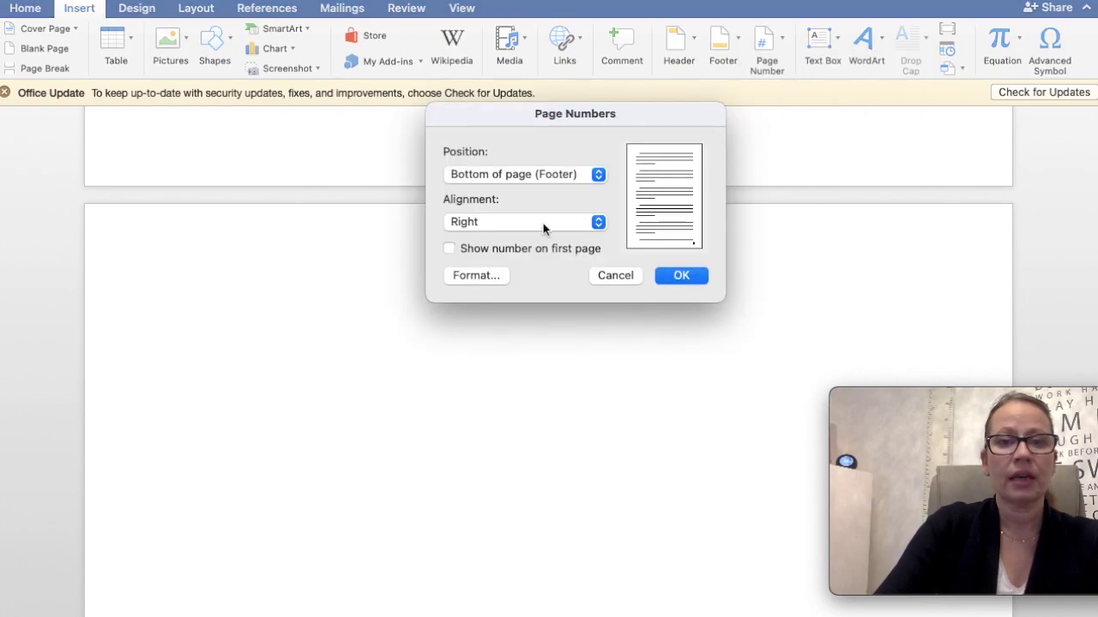
left_click(686, 275)
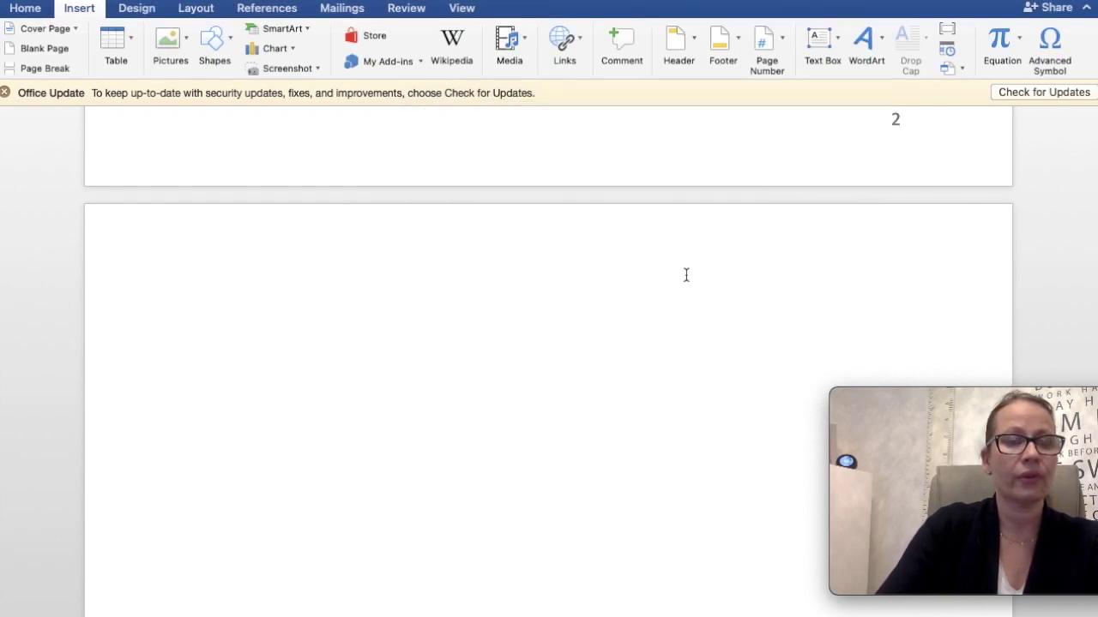
Insert an automatic table of contents in the Classic style on the blank page after Dedication and Acknowledgements.
left_click(266, 8)
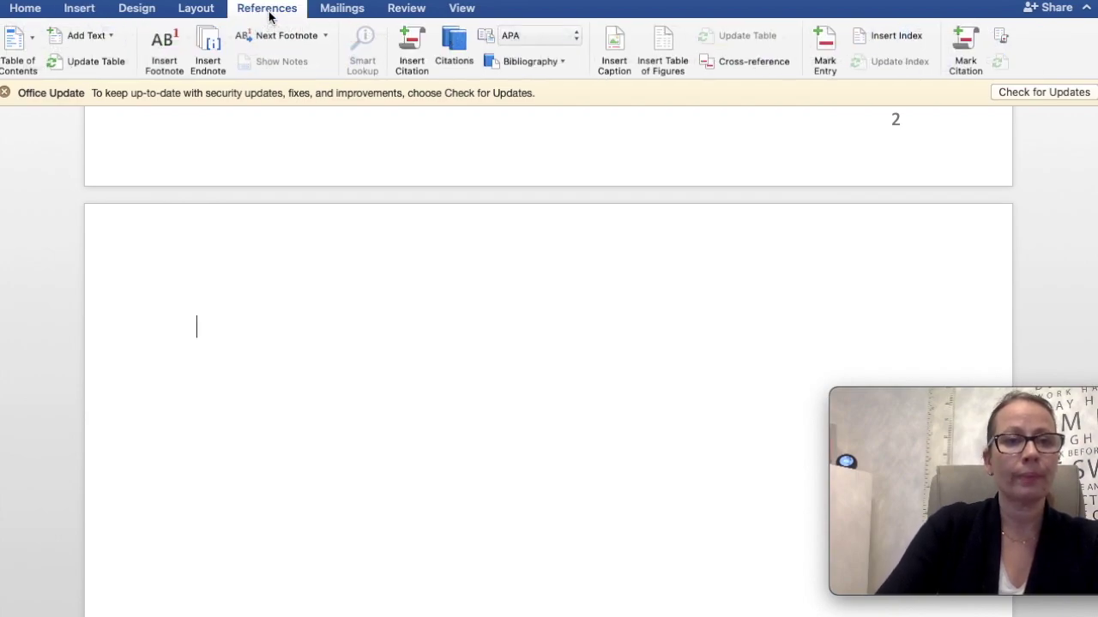
left_click(33, 41)
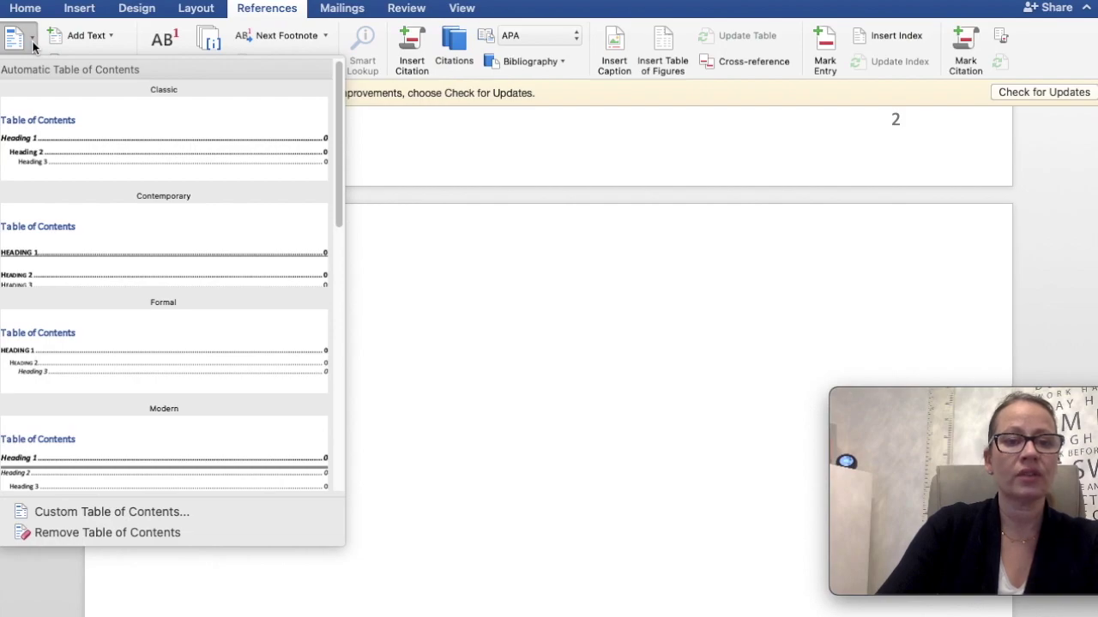
left_click(108, 132)
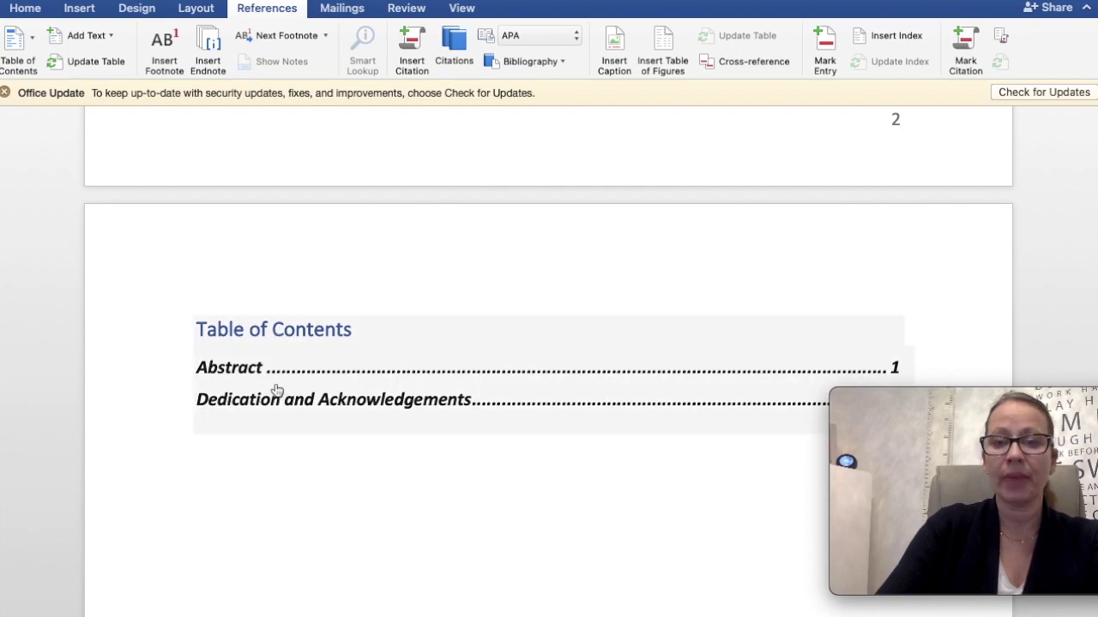
left_click_drag(966, 397, 956, 420)
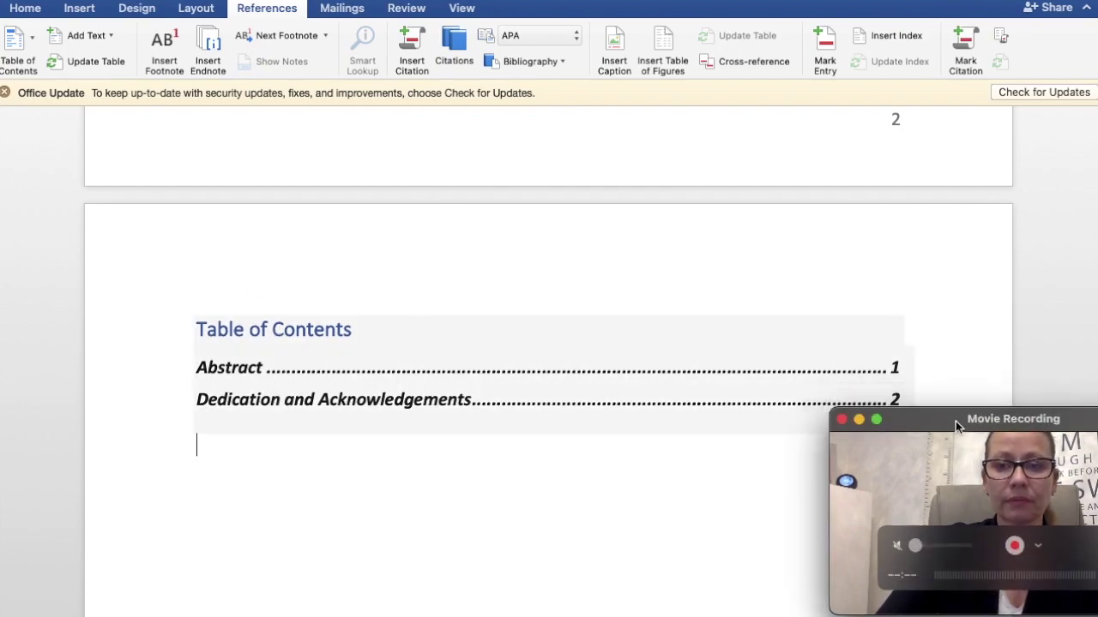
scroll(895, 300, "down", 3)
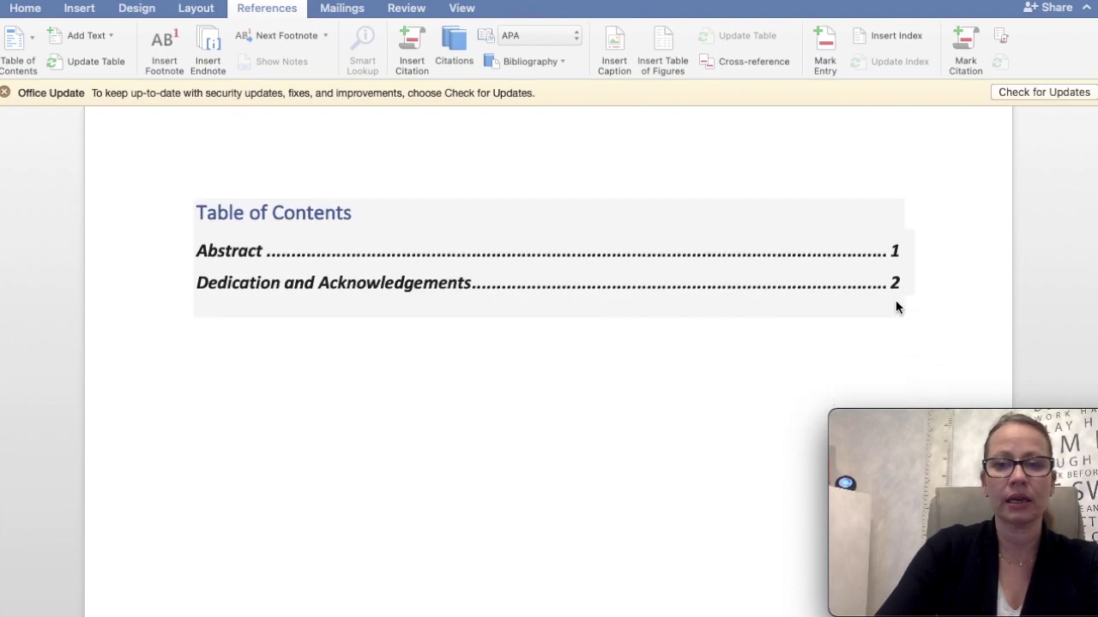
scroll(883, 266, "up", 10)
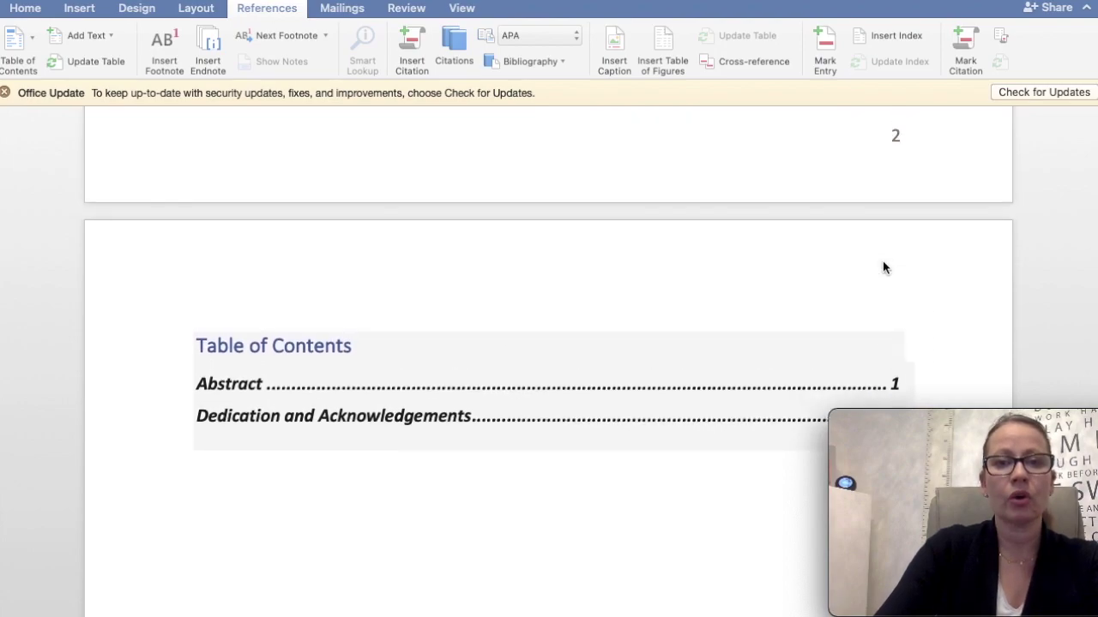
scroll(883, 269, "up", 2)
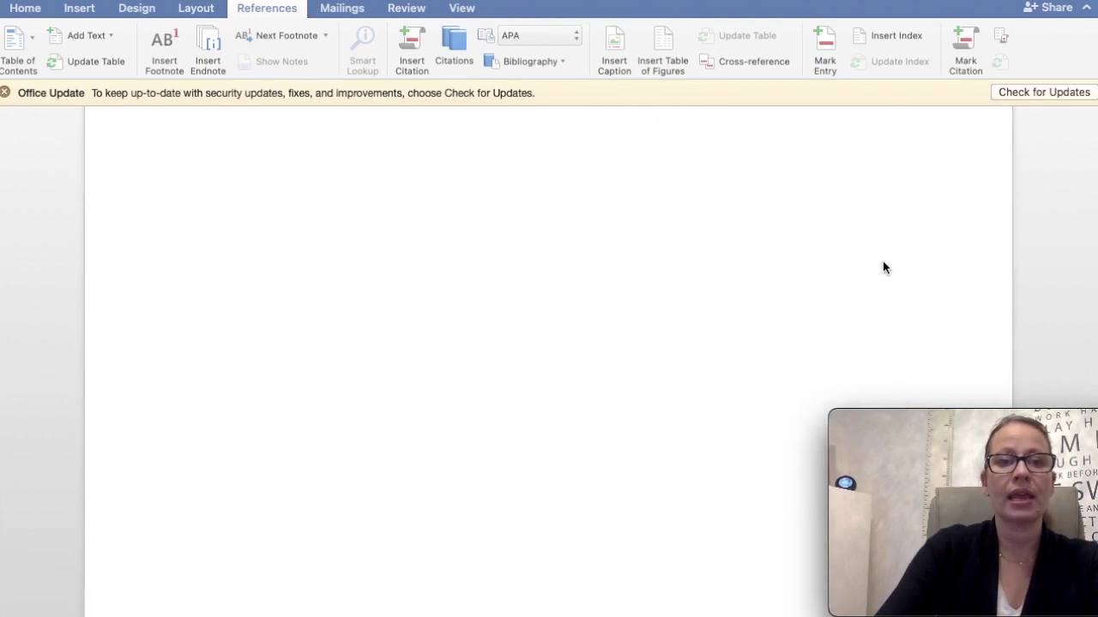
scroll(883, 268, "up", 2)
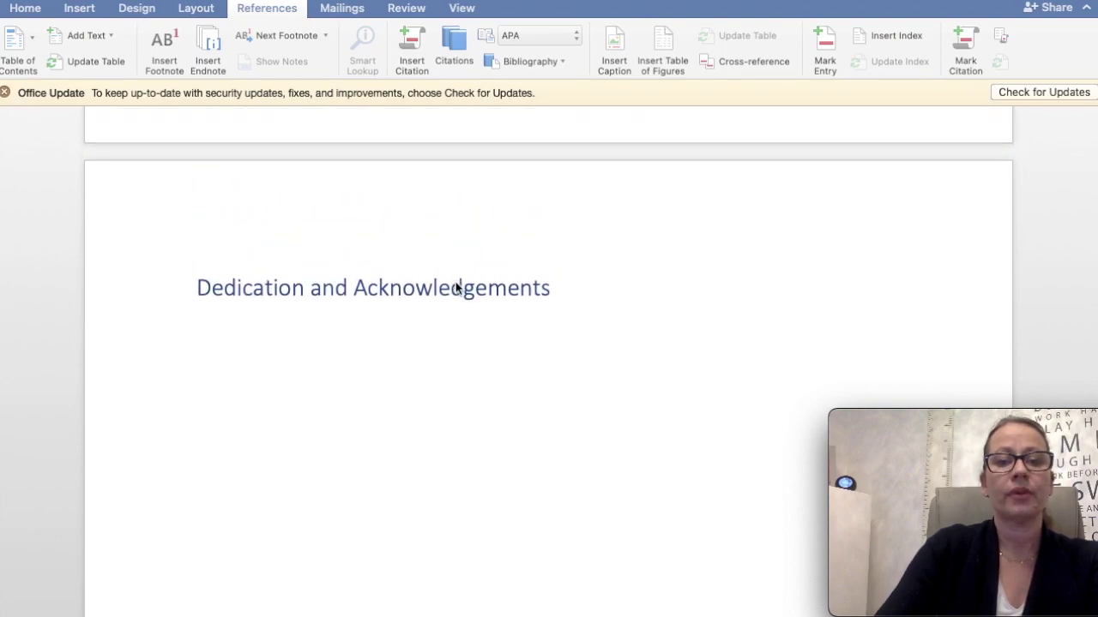
Insert a page break below the table of contents.
scroll(457, 295, "down", 20)
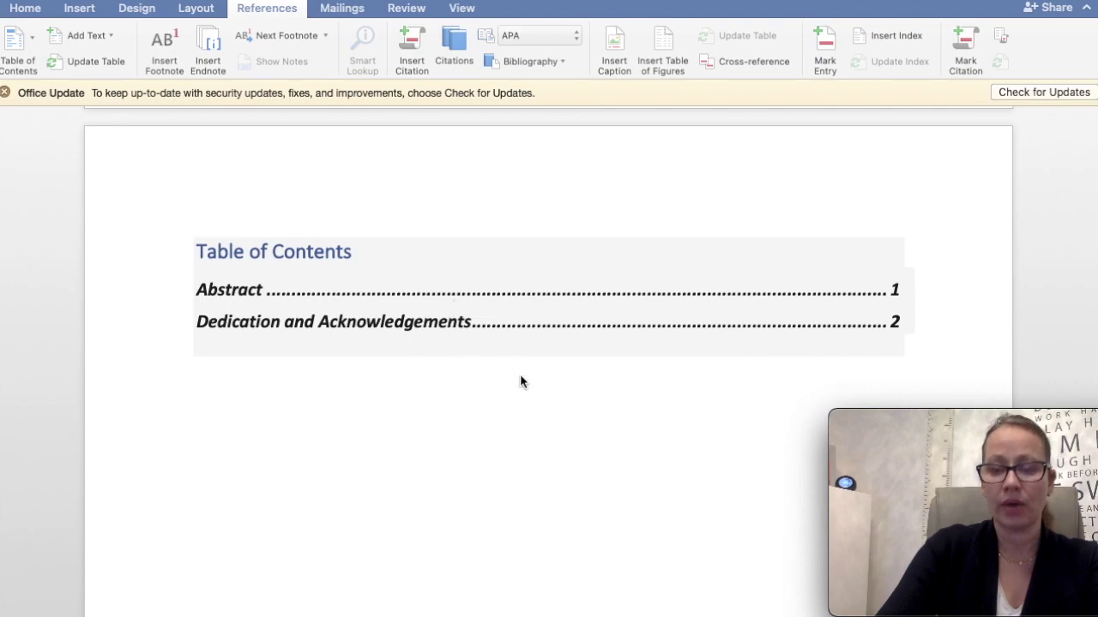
left_click(503, 438)
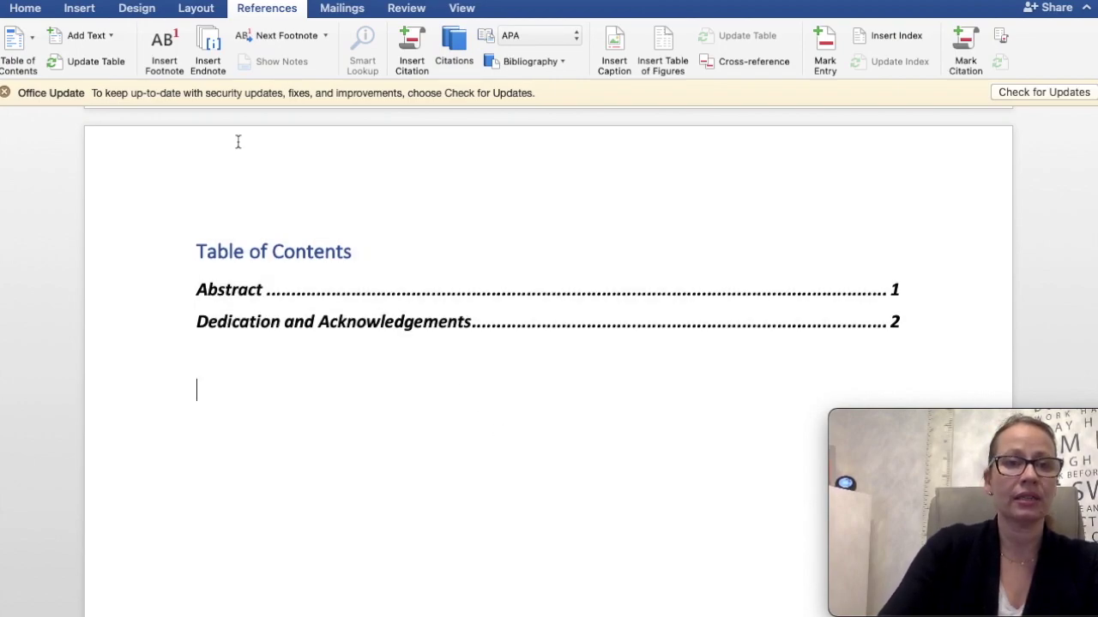
left_click(79, 8)
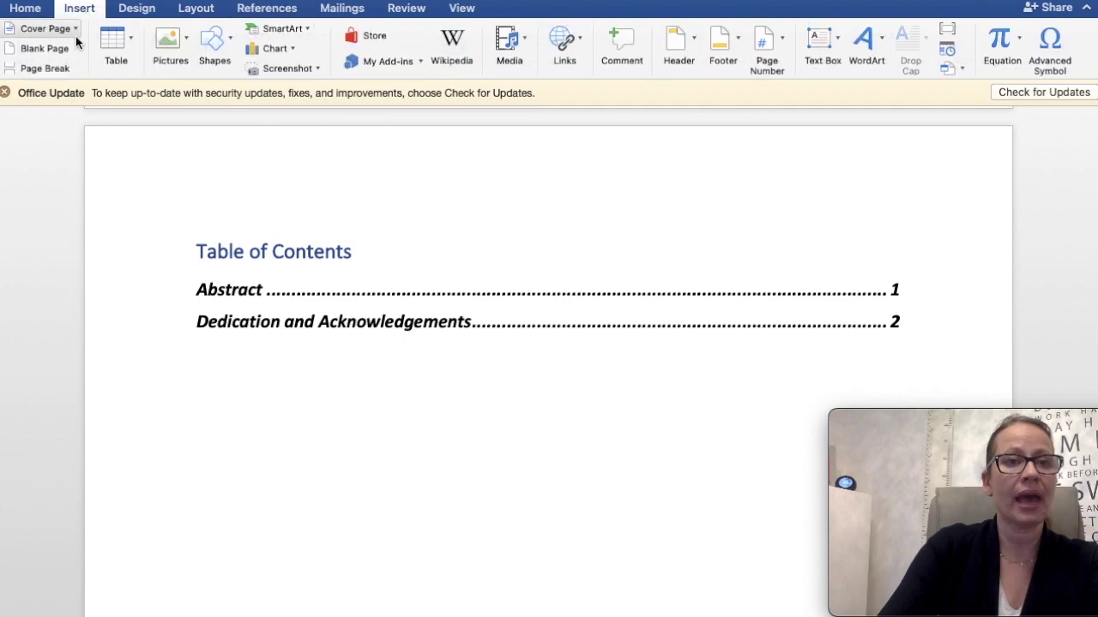
left_click(49, 69)
Apply the 1, 1.1, 1.1.1 heading multilevel list on the new page and add the Heading 1 title "Introduction".
scroll(211, 502, "down", 5)
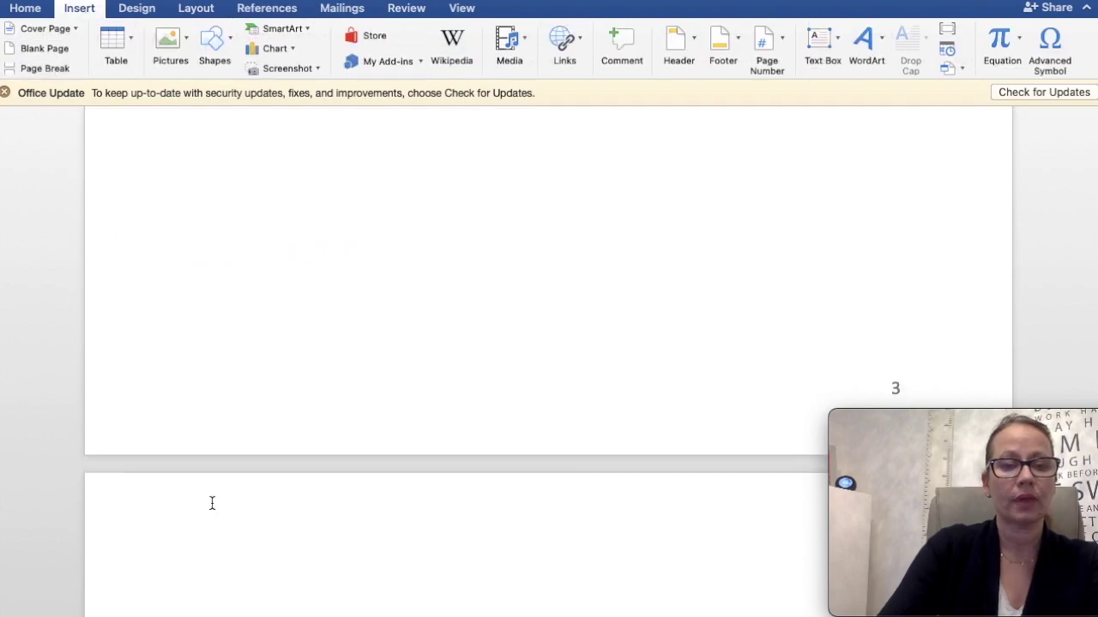
scroll(211, 381, "down", 2)
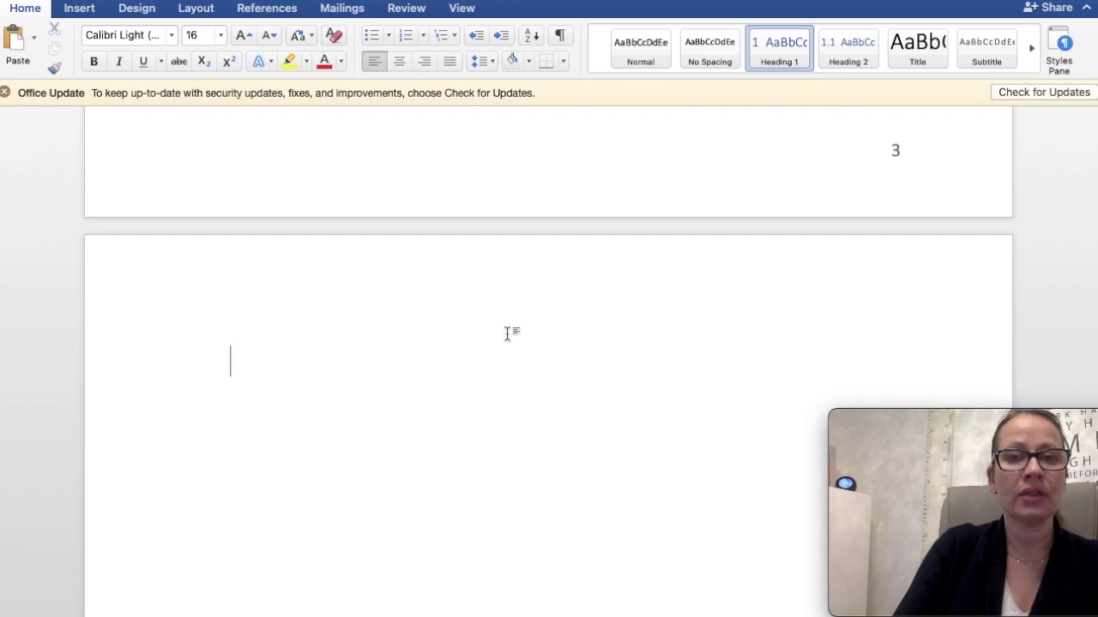
left_click(453, 37)
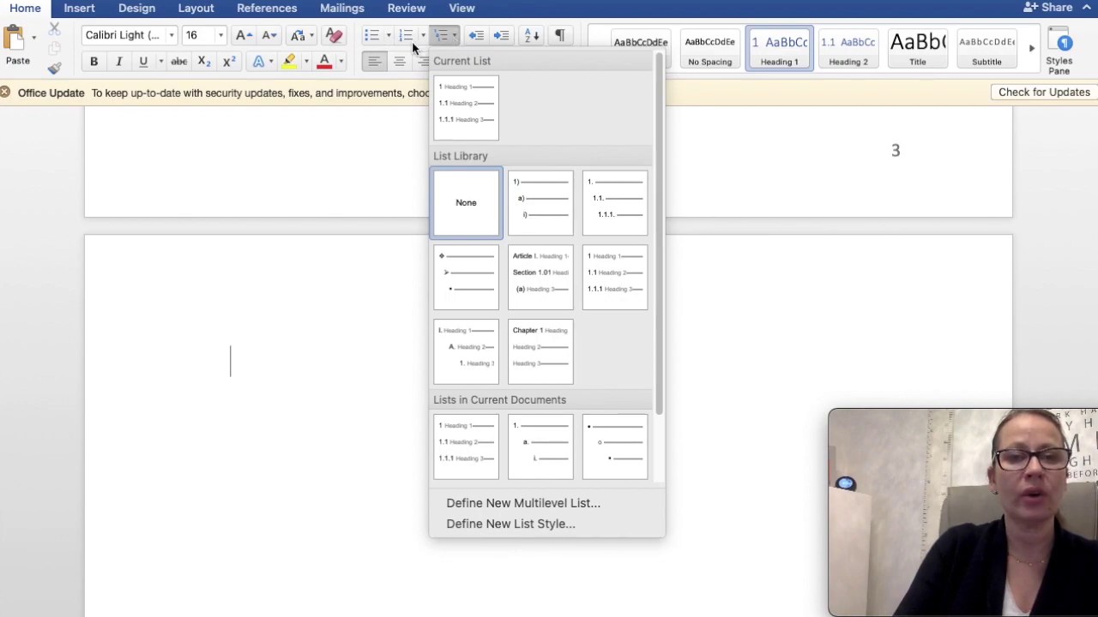
left_click(620, 287)
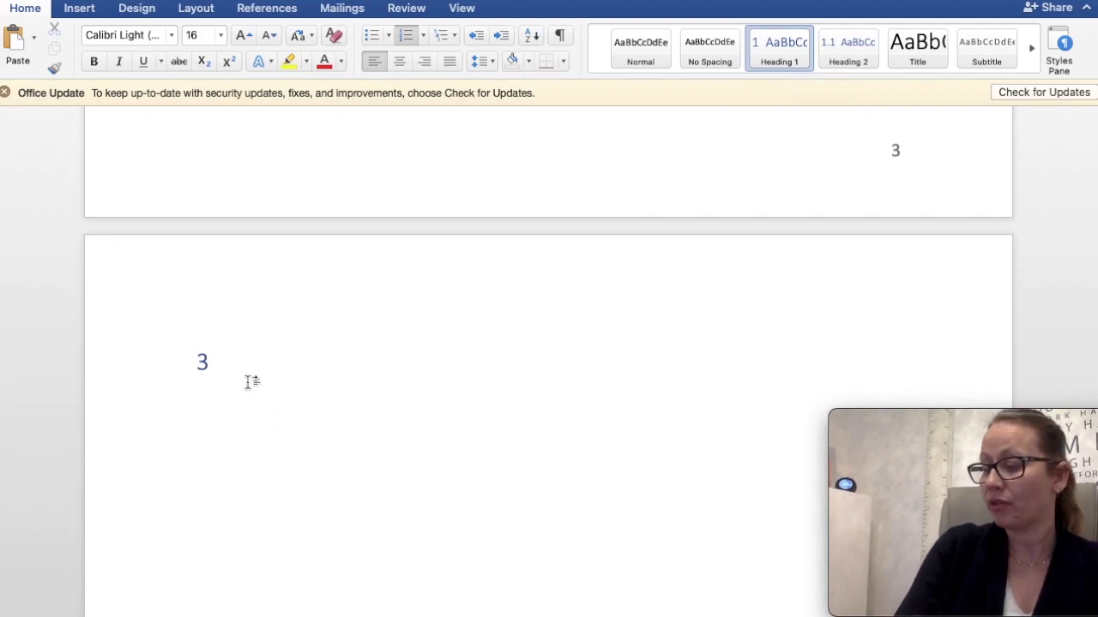
type("Intr")
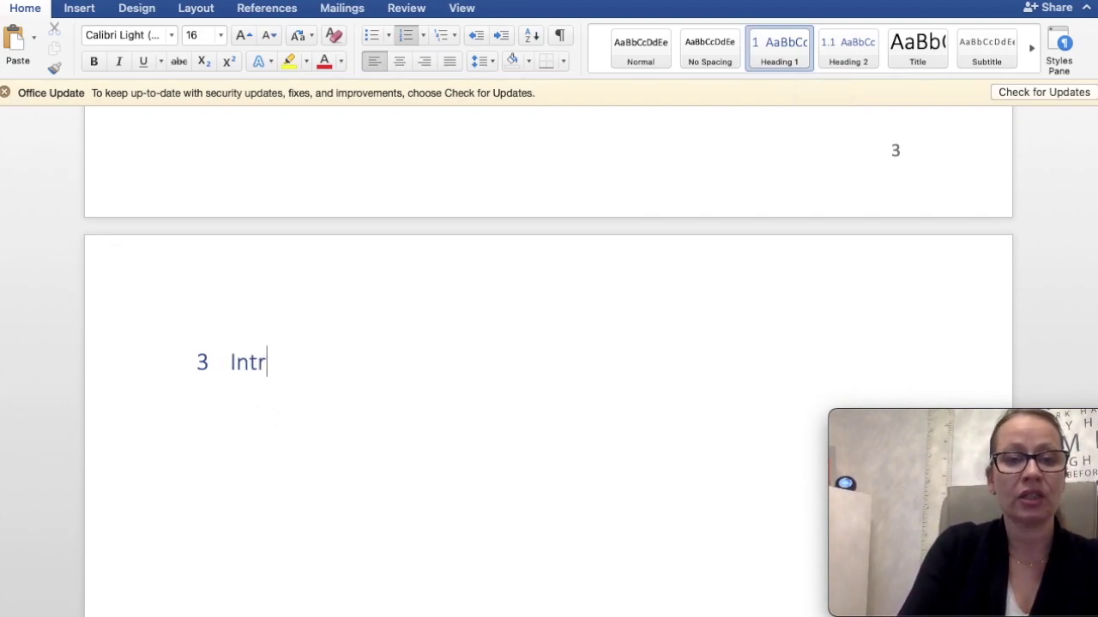
type("oduction")
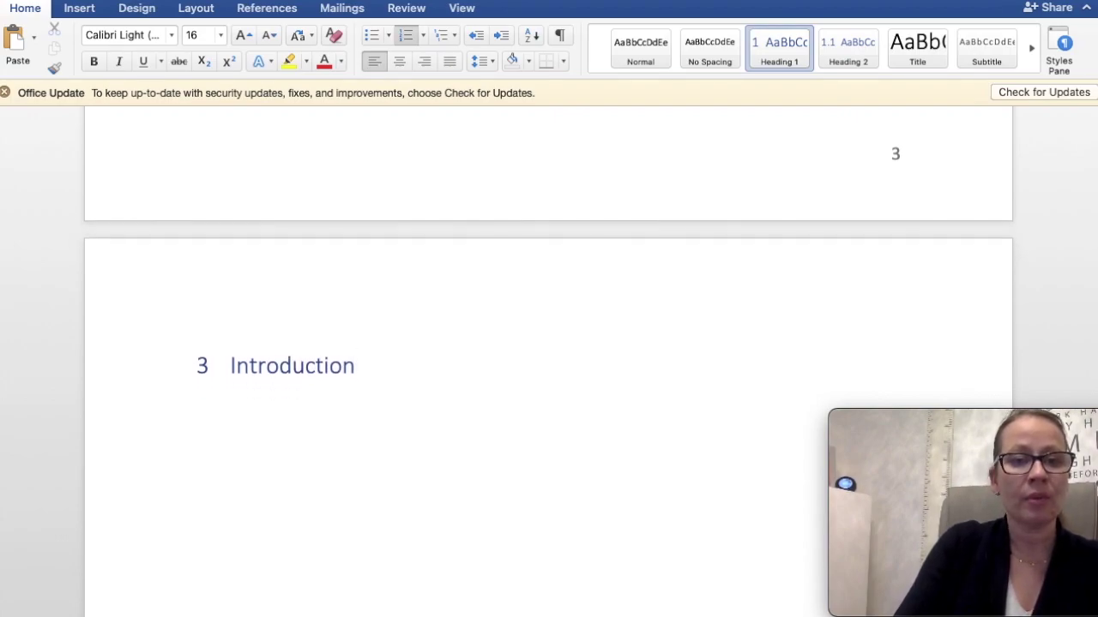
Remove the automatic number and indent from the Abstract heading.
scroll(549, 360, "up", 10)
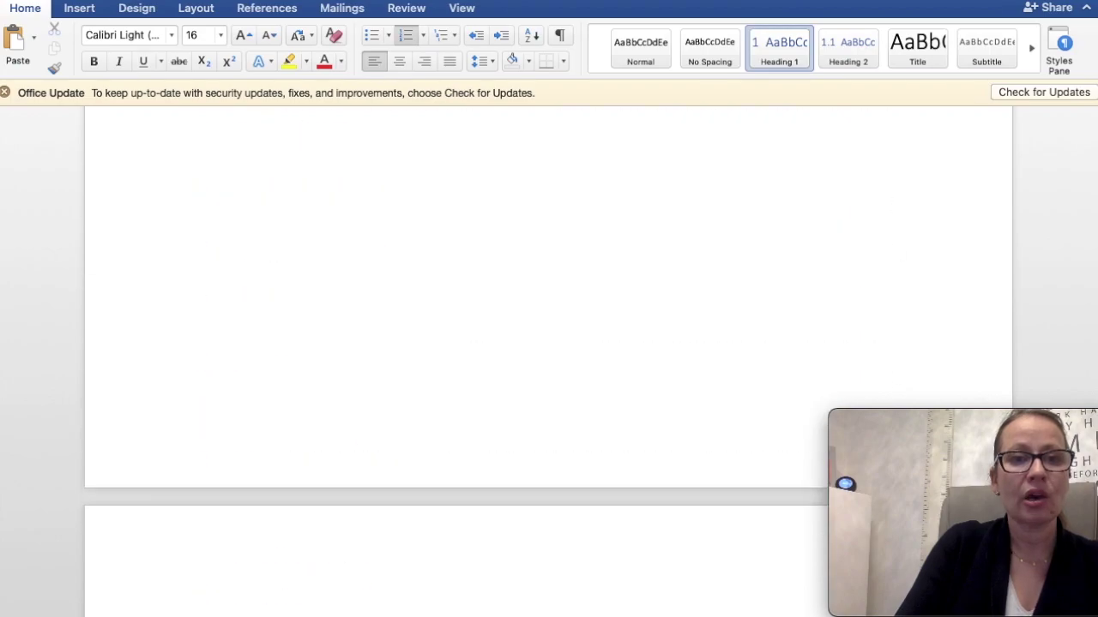
scroll(549, 360, "up", 10)
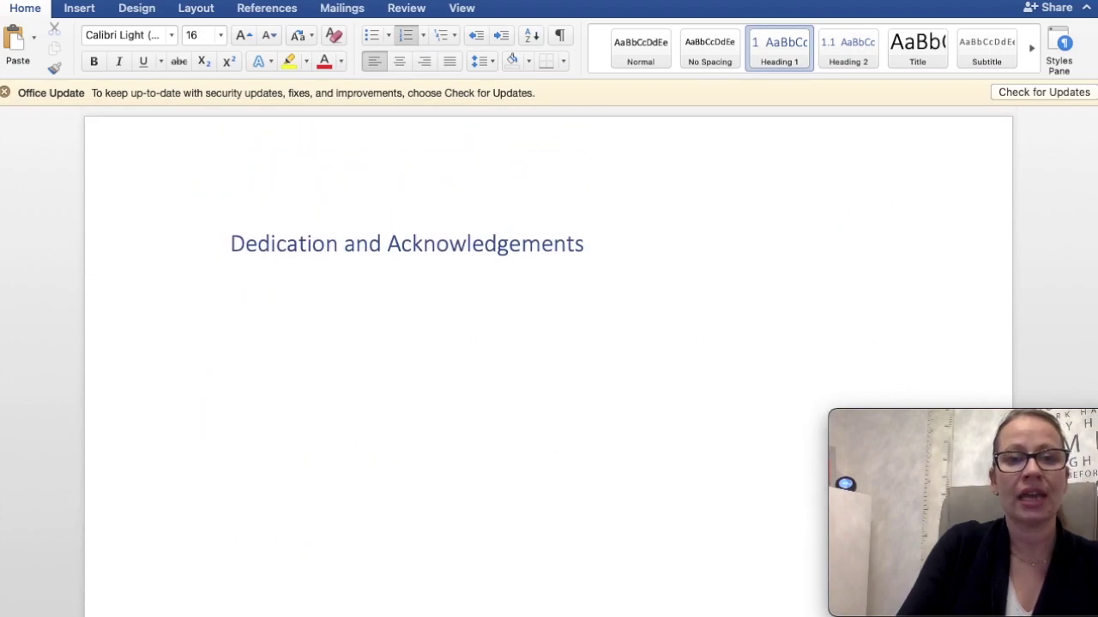
scroll(549, 360, "up", 3)
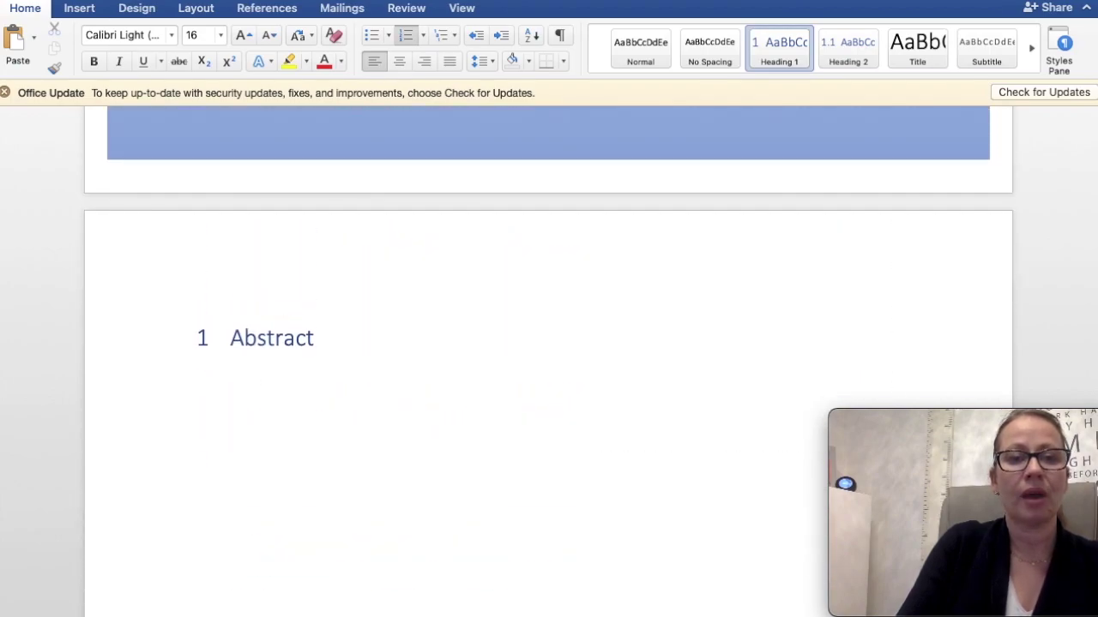
left_click(228, 340)
key("BackSpace")
key("BackSpace")
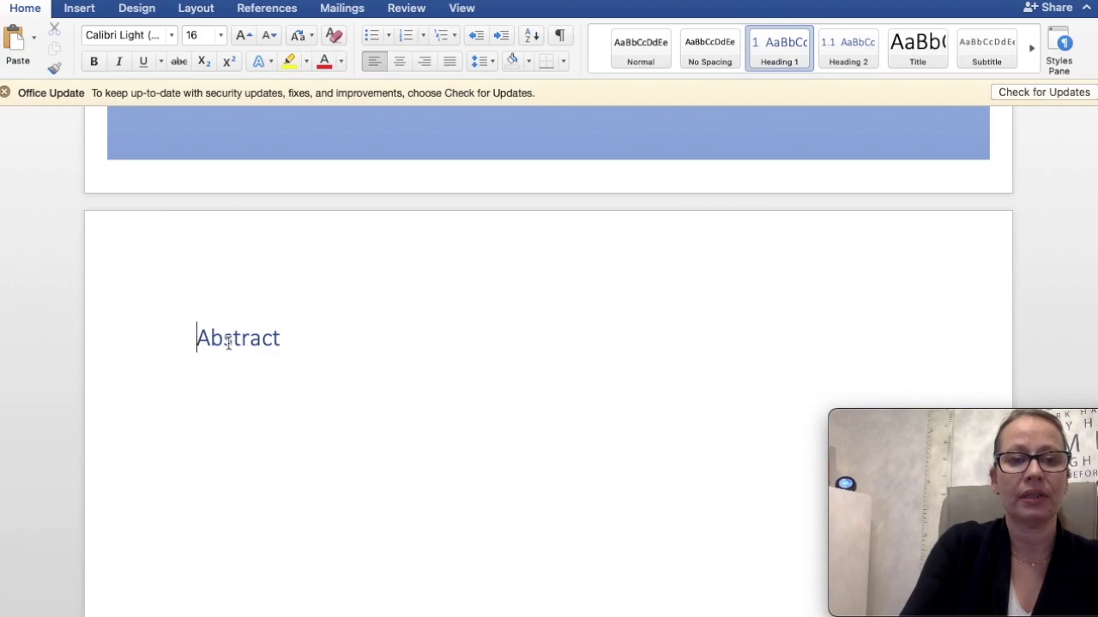
key("BackSpace")
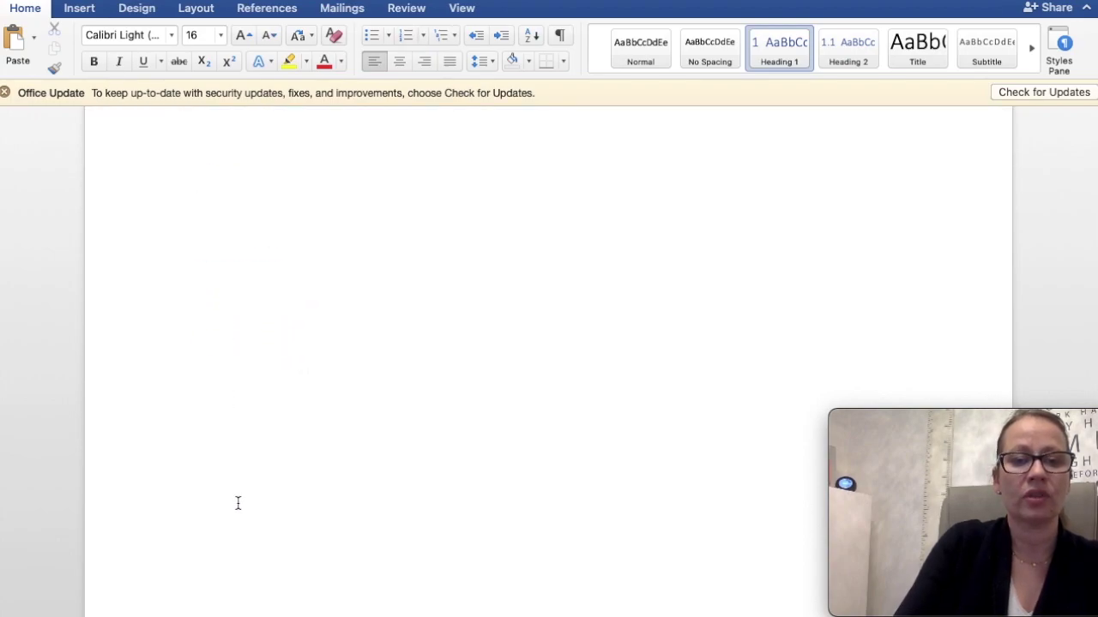
Remove the automatic number and indent from the Dedication and Acknowledgements heading.
left_click(226, 455)
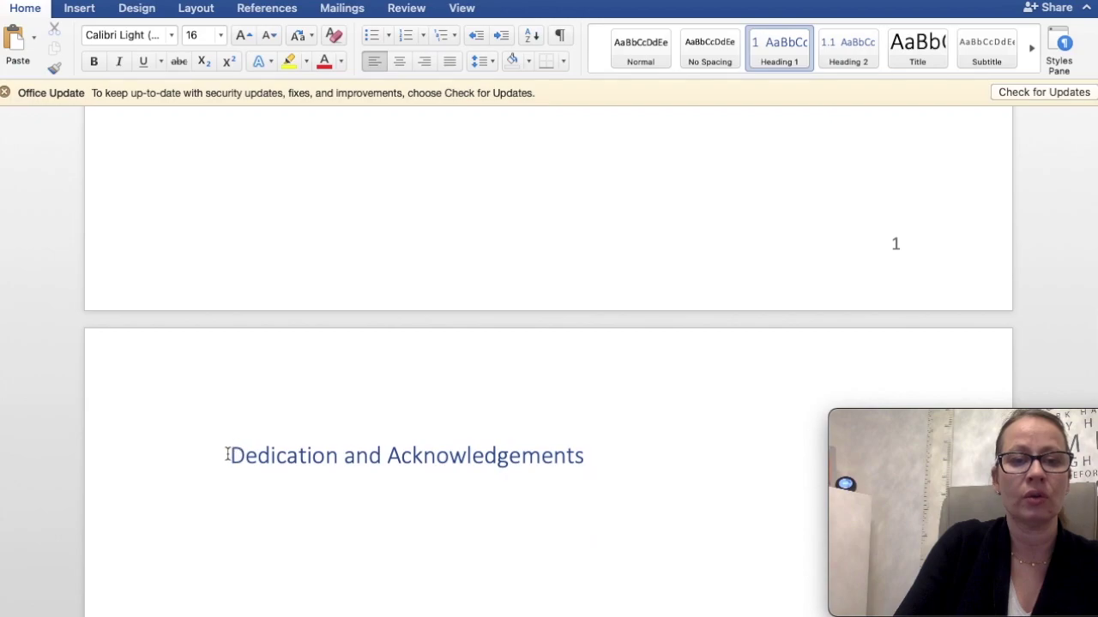
key("BackSpace")
key("BackSpace")
Remove the automatic number and indent from the Table of Contents title.
scroll(227, 453, "down", 10)
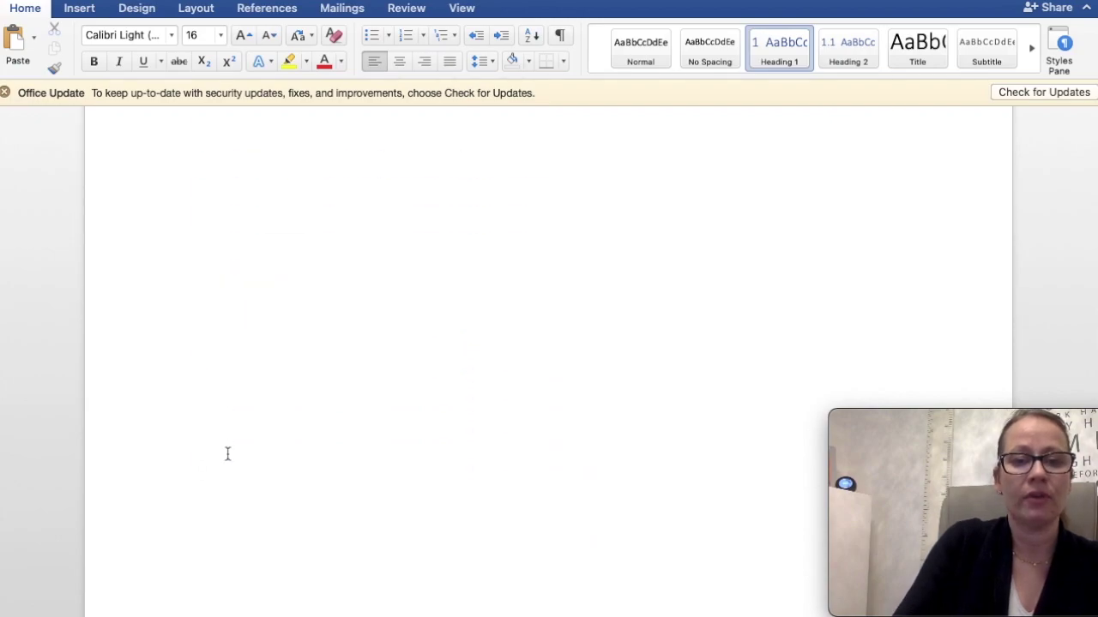
scroll(227, 454, "up", 5)
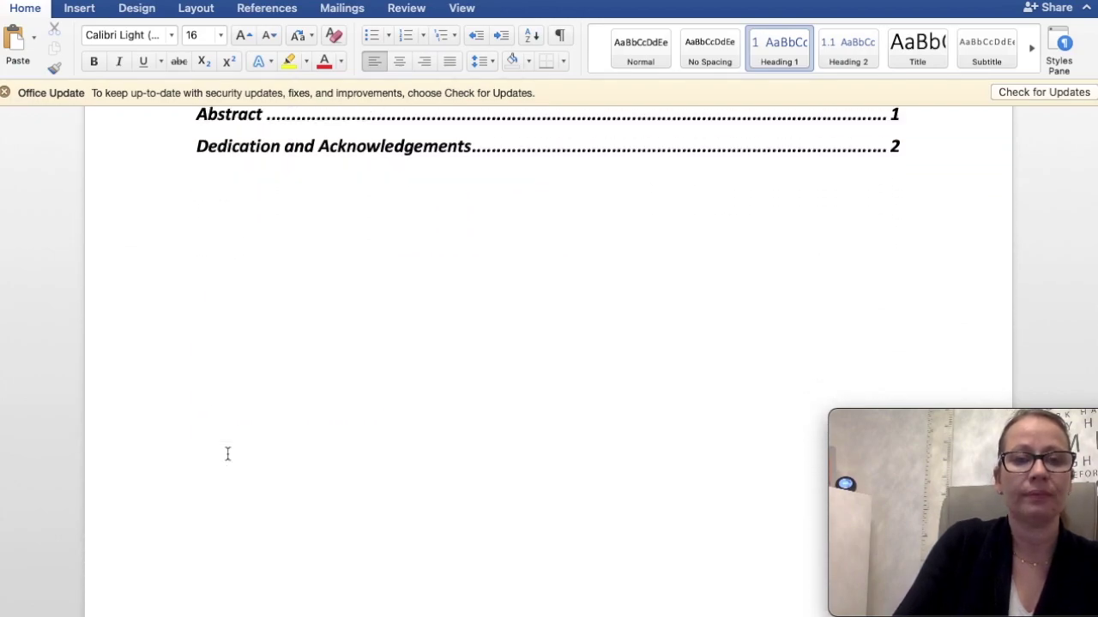
left_click(224, 240)
left_click(225, 240)
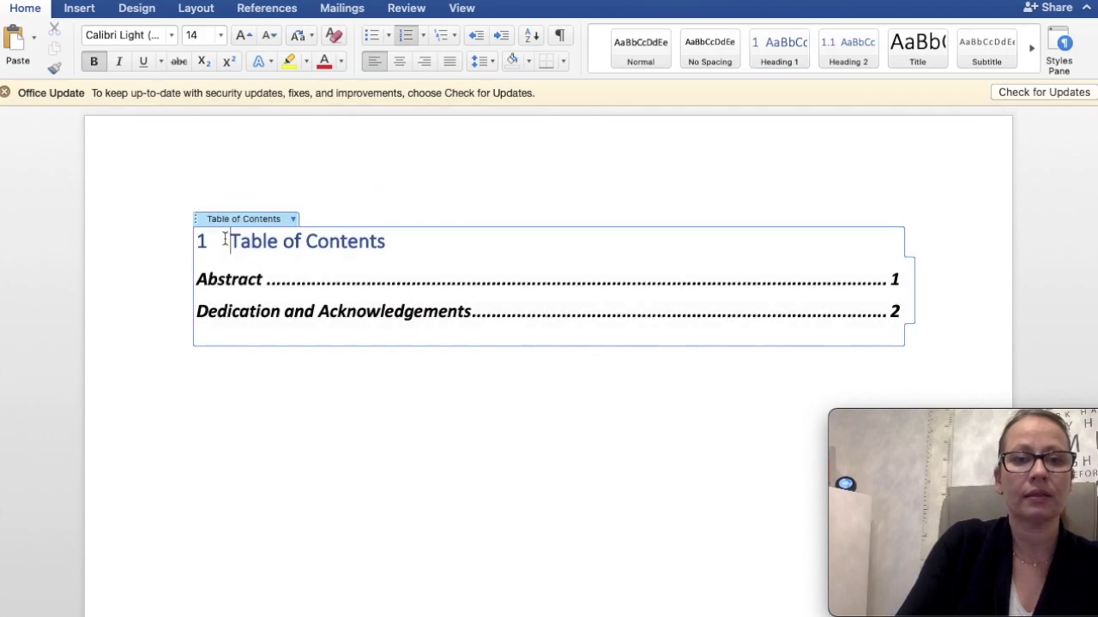
key("BackSpace")
key("BackSpace")
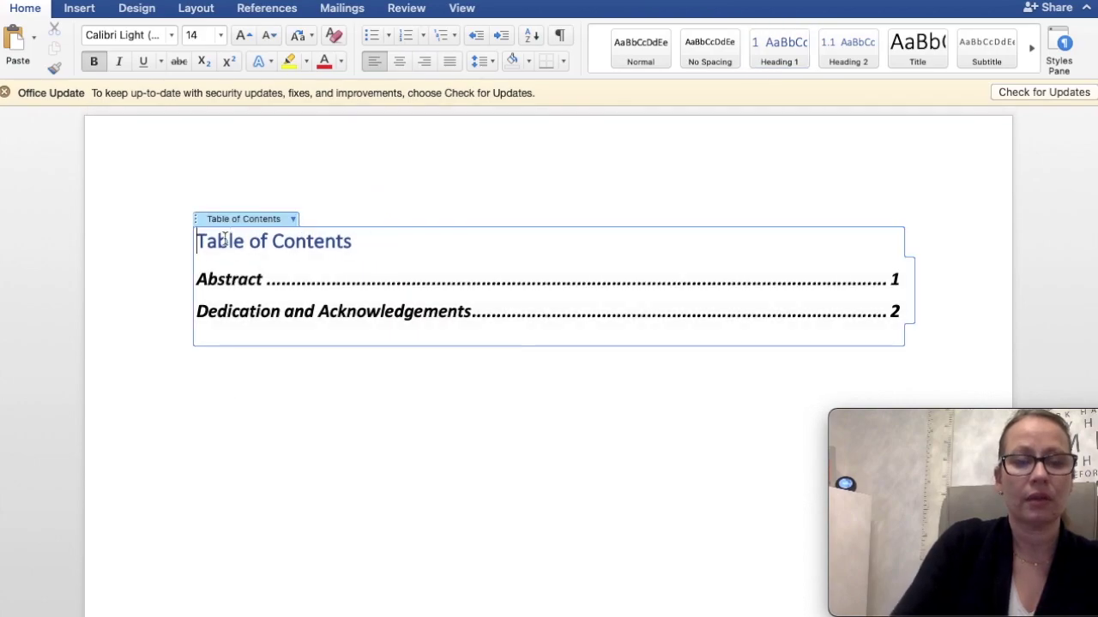
Add the numbered heading "Literature Review" in Heading 1 style below Introduction, followed by a new paragraph.
scroll(239, 370, "down", 2)
scroll(239, 370, "down", 5)
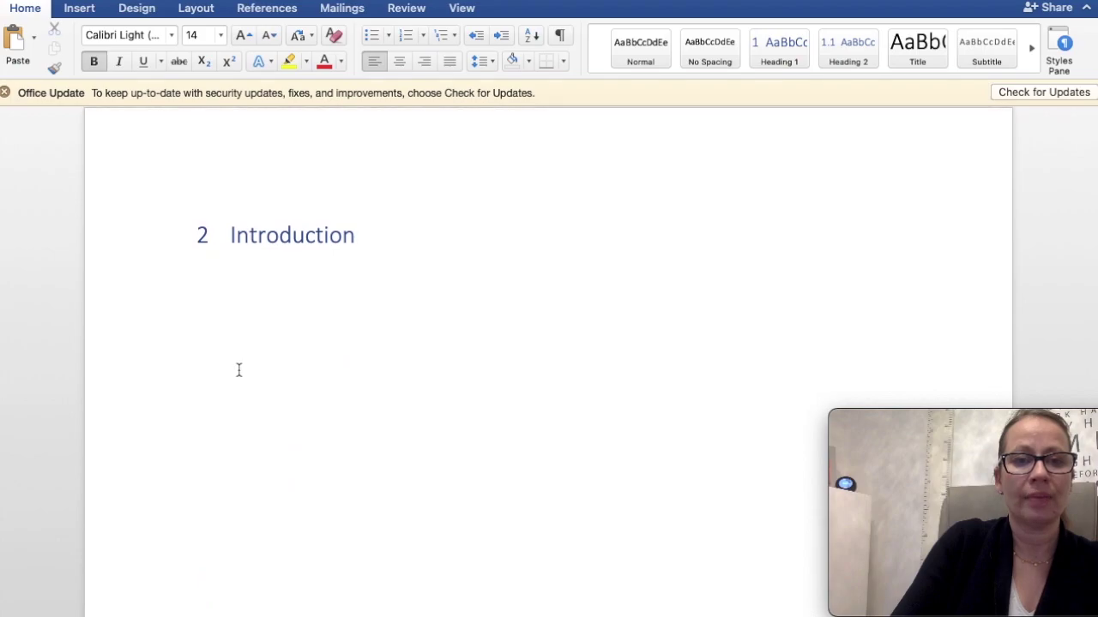
left_click(203, 235)
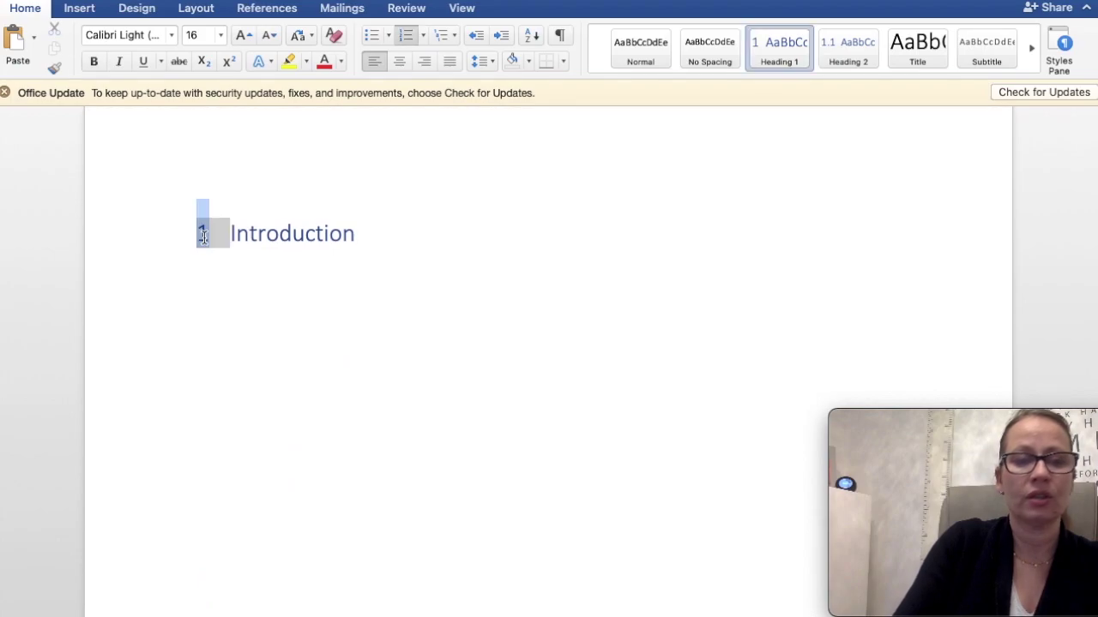
left_click(271, 360)
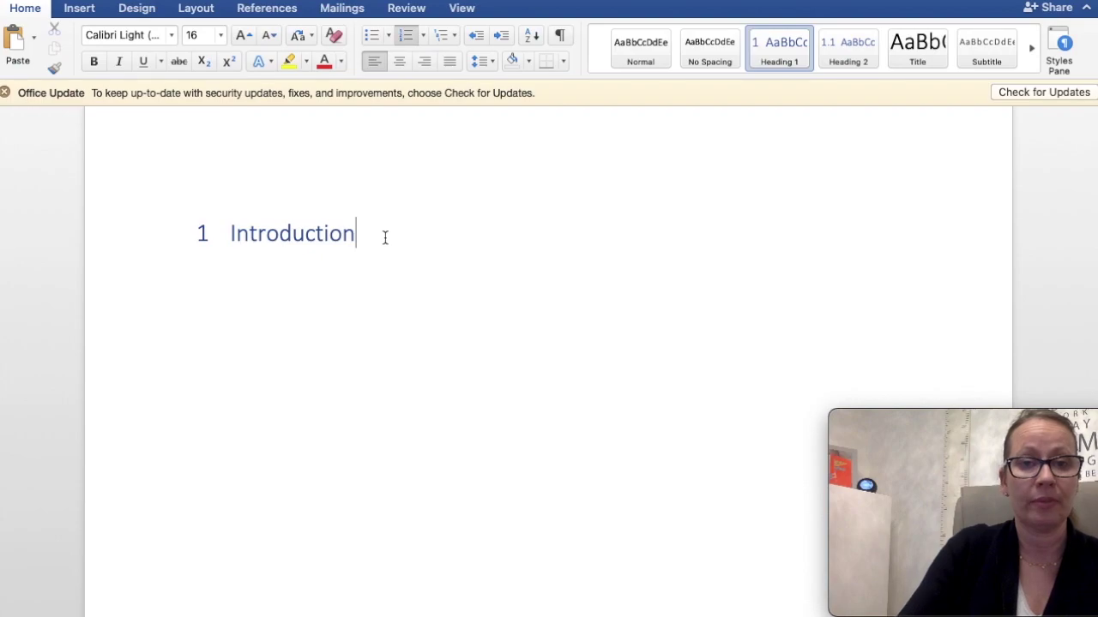
key("Return")
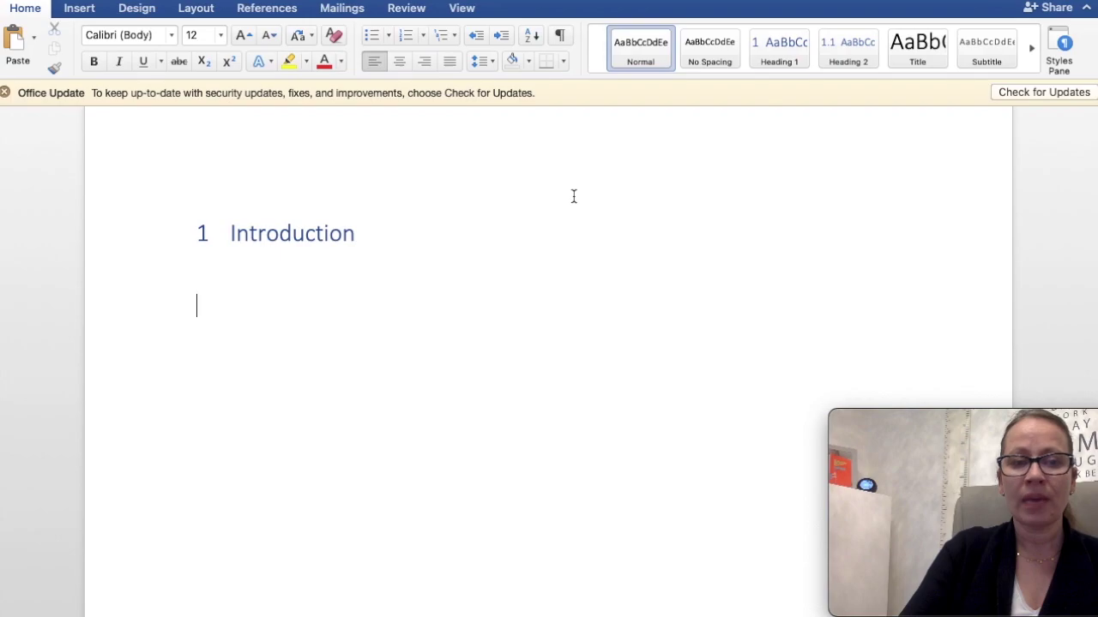
left_click(778, 56)
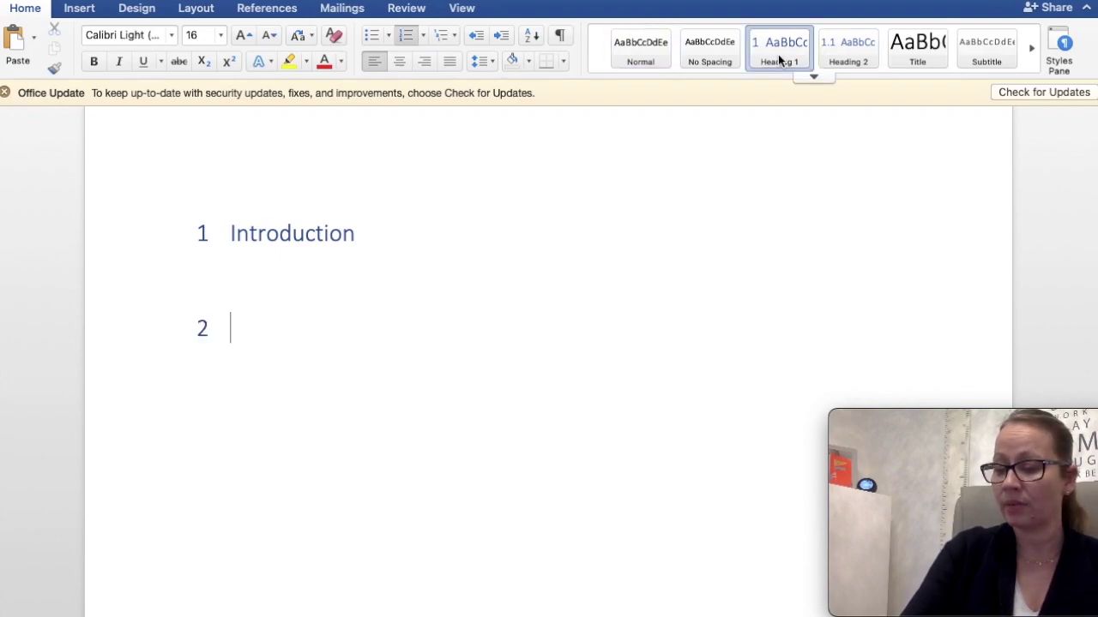
type("Literature Review")
key("Return")
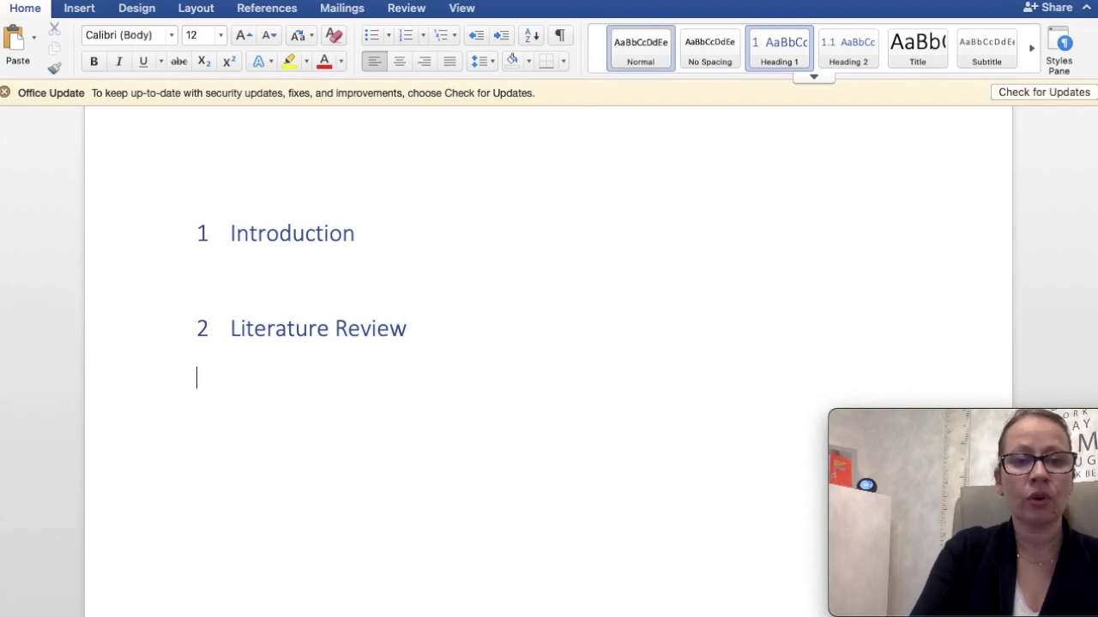
Add the numbered heading "Research Design and Methodology" in Heading 1 style below Literature Review, followed by a new paragraph.
left_click(787, 42)
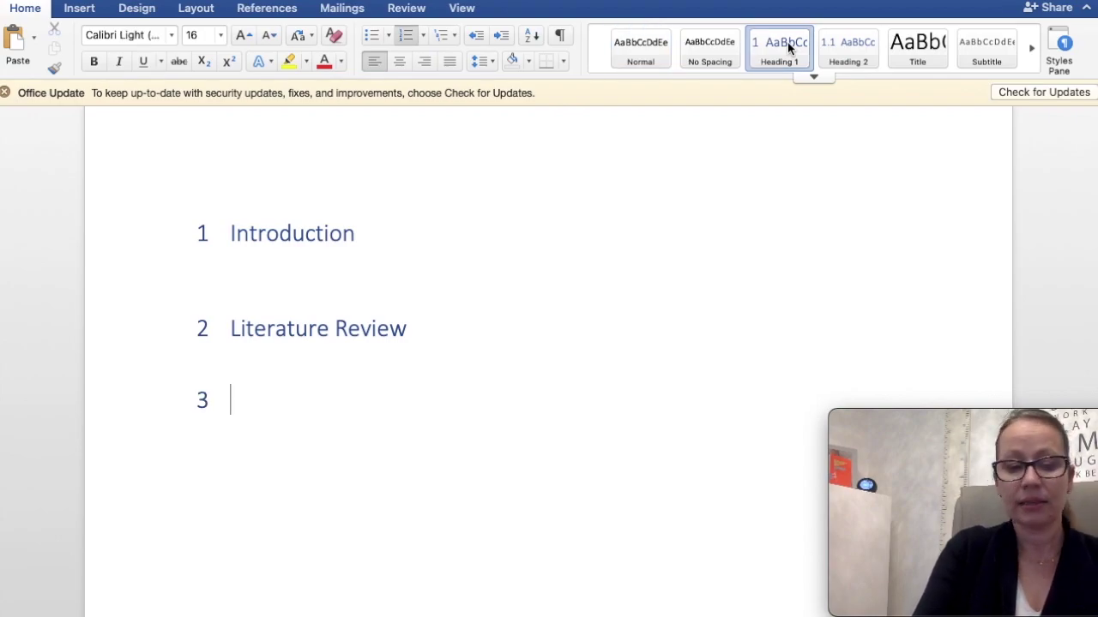
type("Resear")
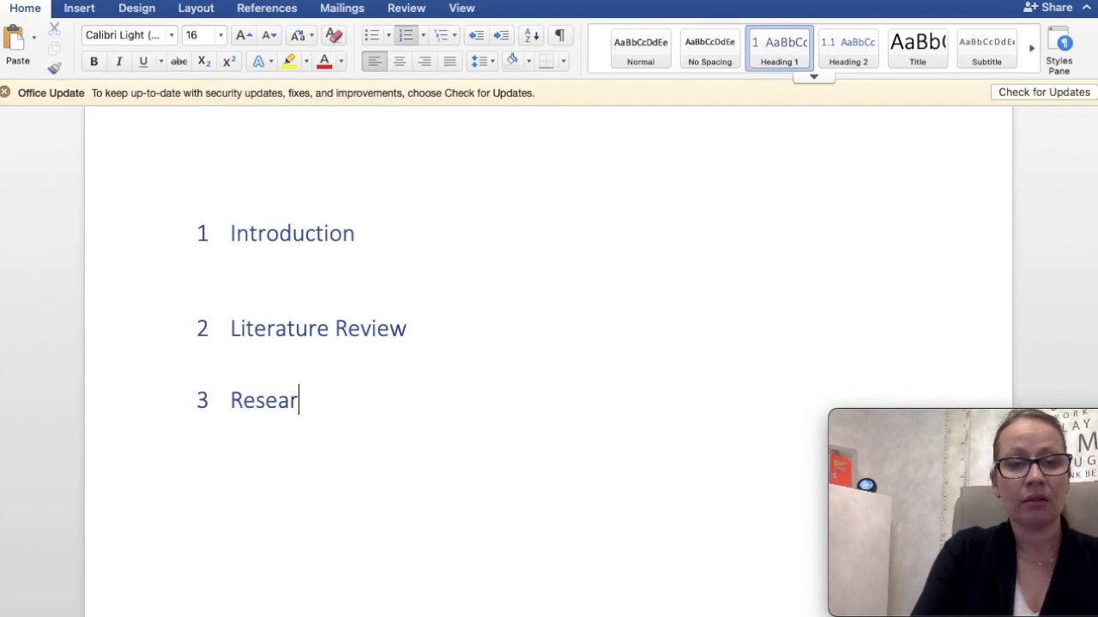
type("ch De")
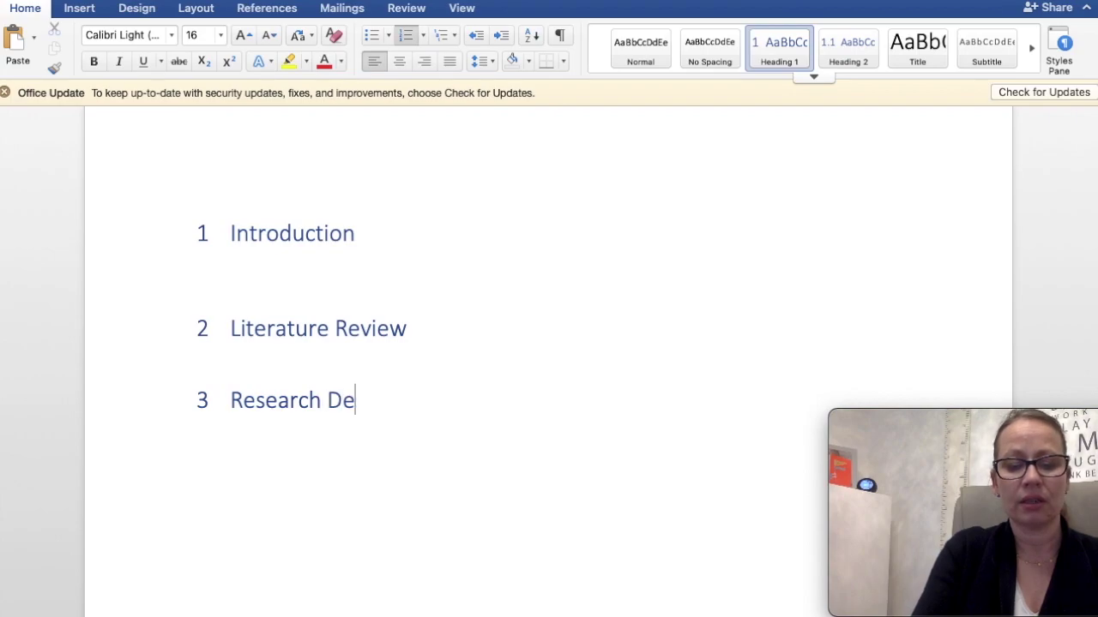
type("sign and M")
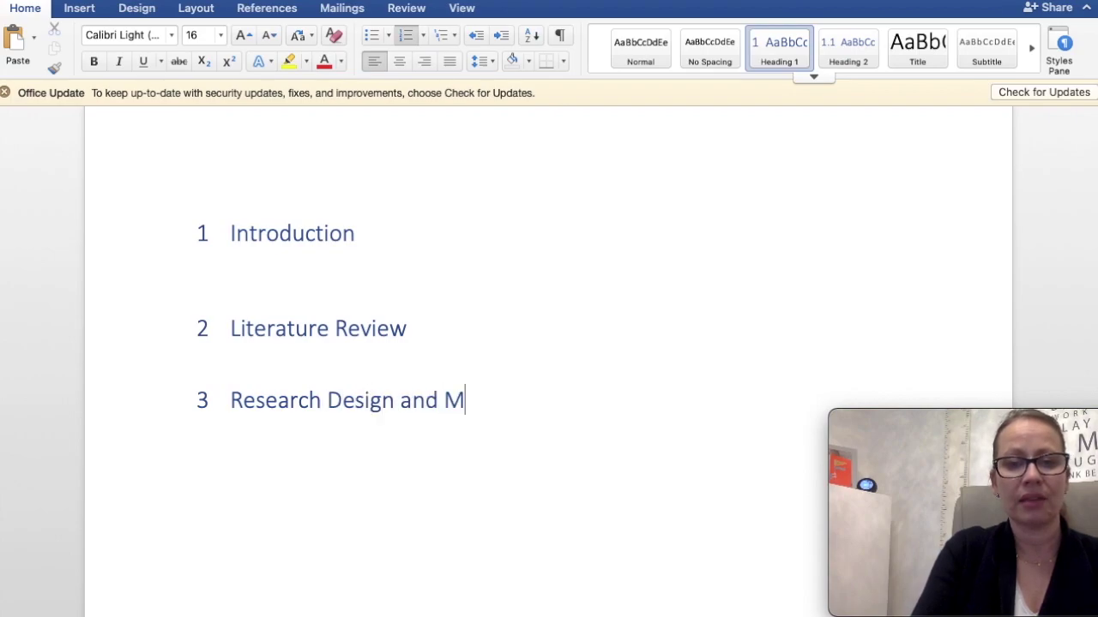
type("ethodolog")
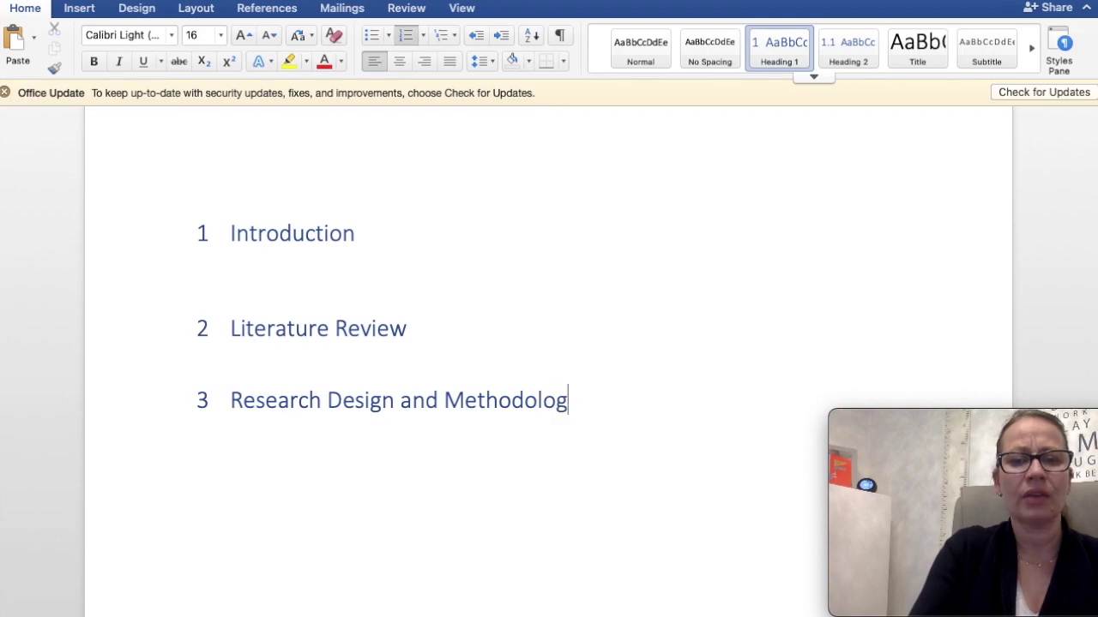
type("y")
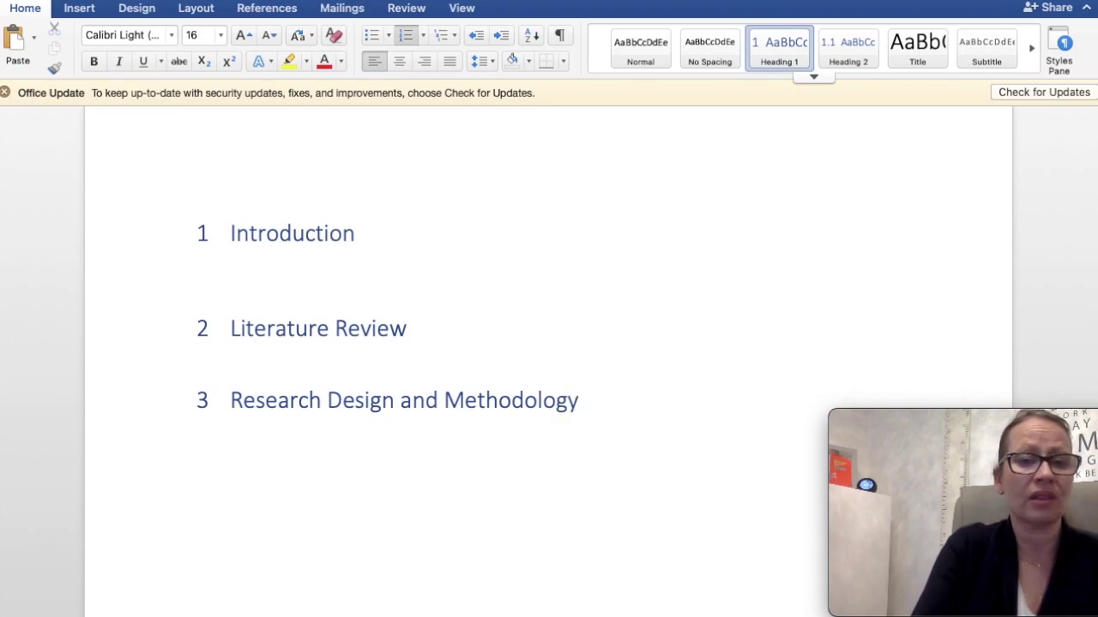
key("Return")
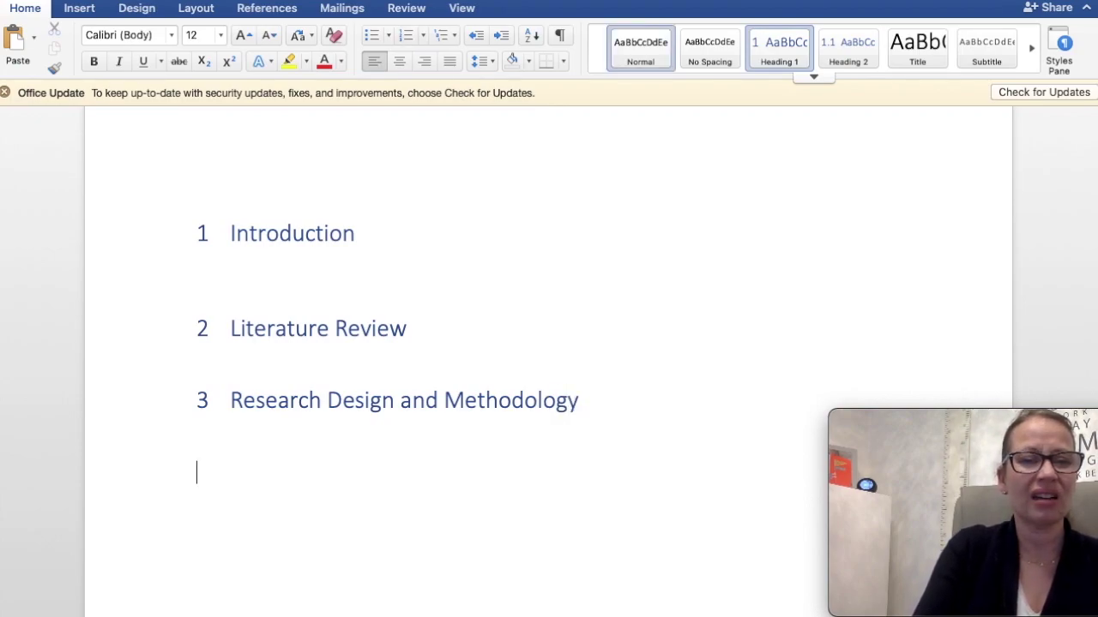
Add the Heading 1 chapter headings "Findings" and "Discussion" below Research Design and Methodology, followed by a new paragraph.
left_click(768, 60)
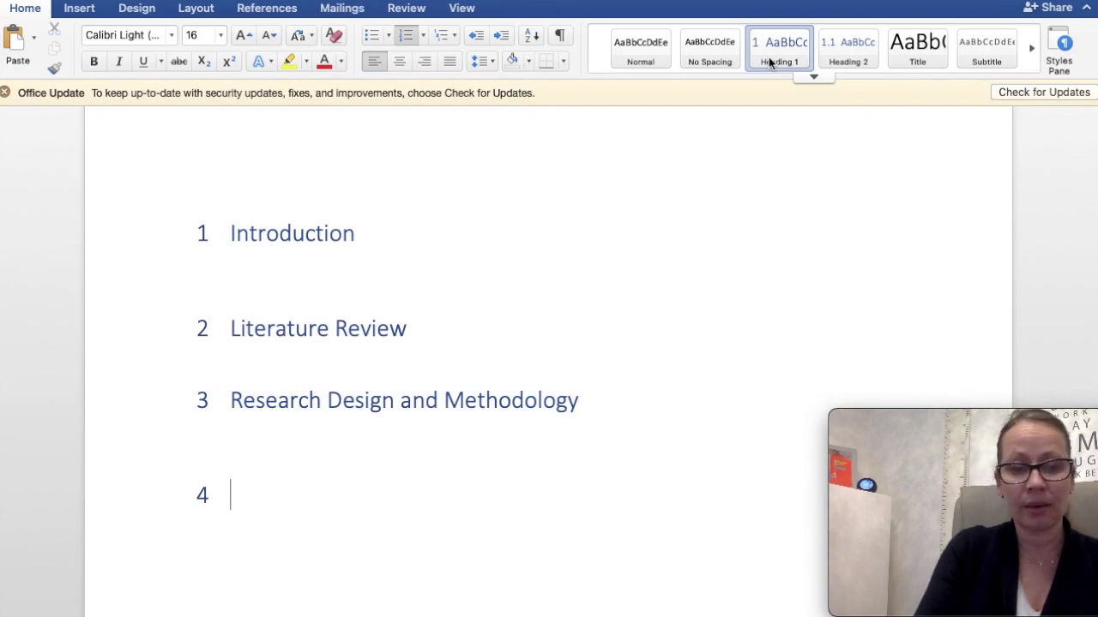
type("Findings")
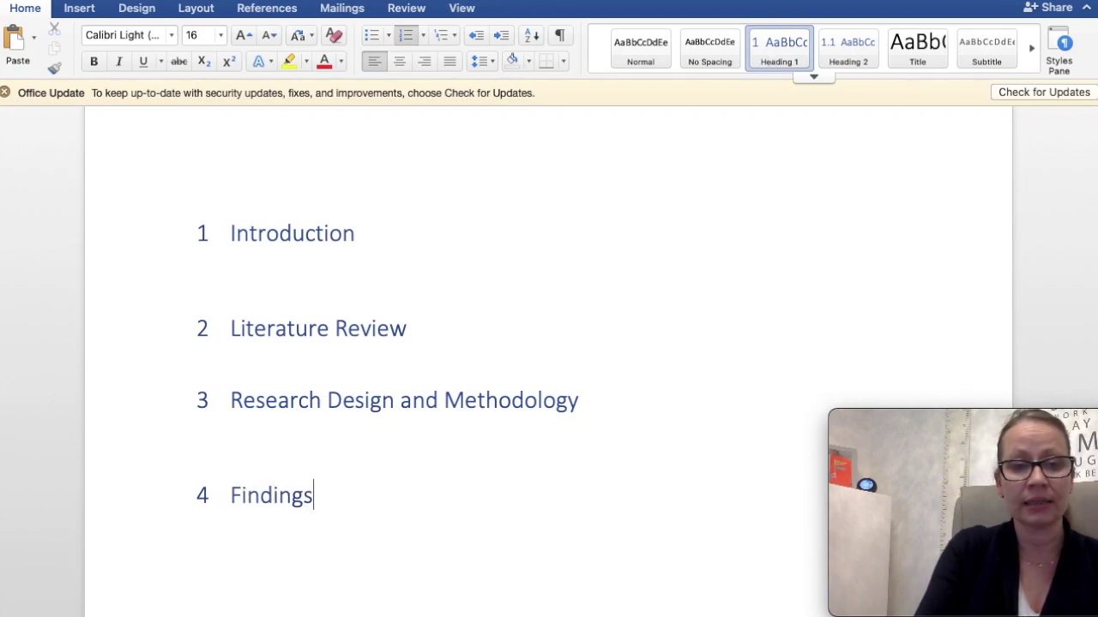
key("Return")
left_click(773, 47)
type("Discussion")
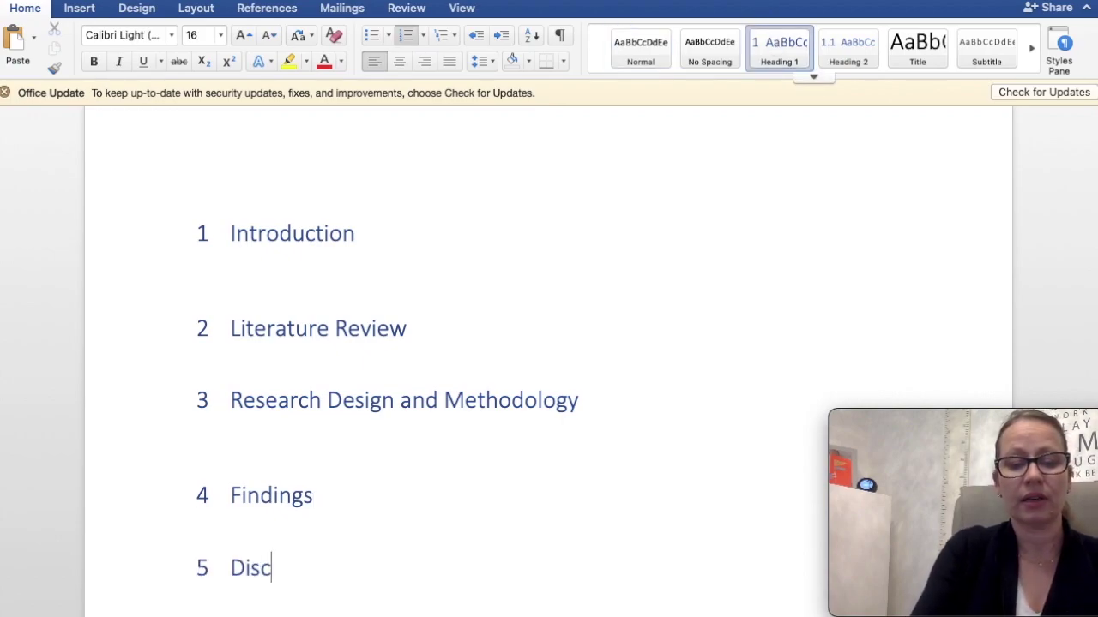
key("Return")
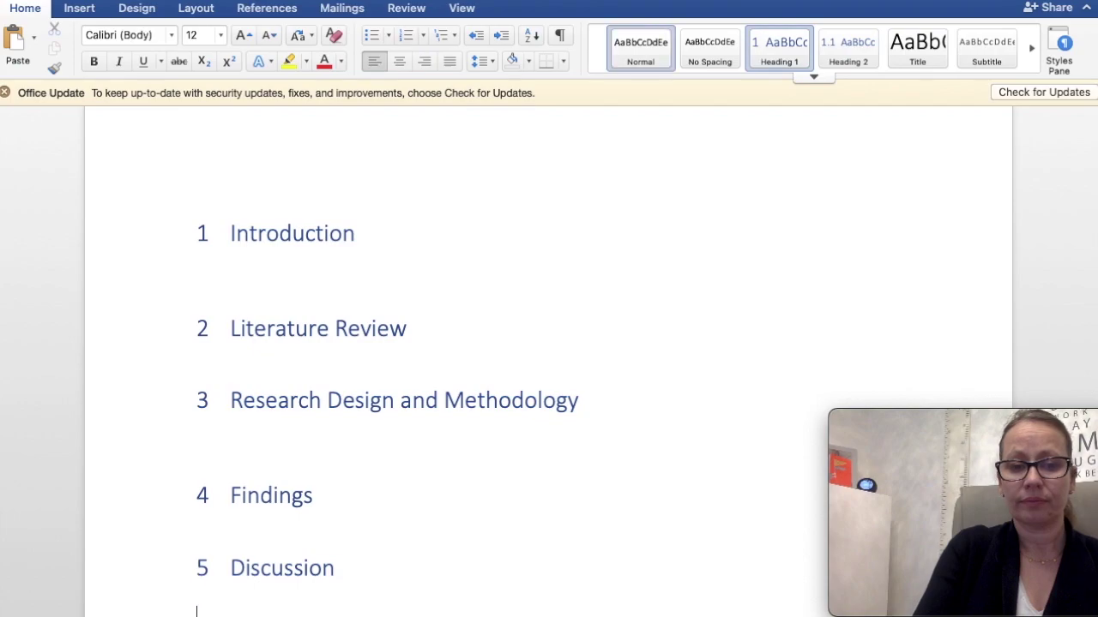
Add the numbered heading "Conclusion" in Heading 1 style below Discussion, followed by a new paragraph.
left_click(774, 47)
type("Conclusion")
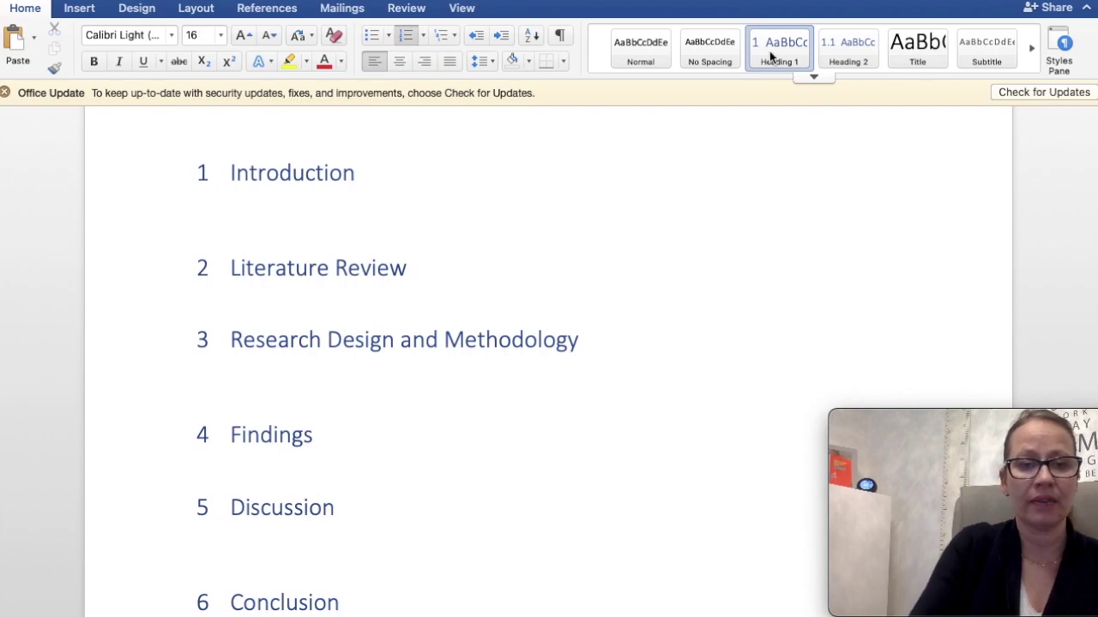
scroll(664, 234, "down", 3)
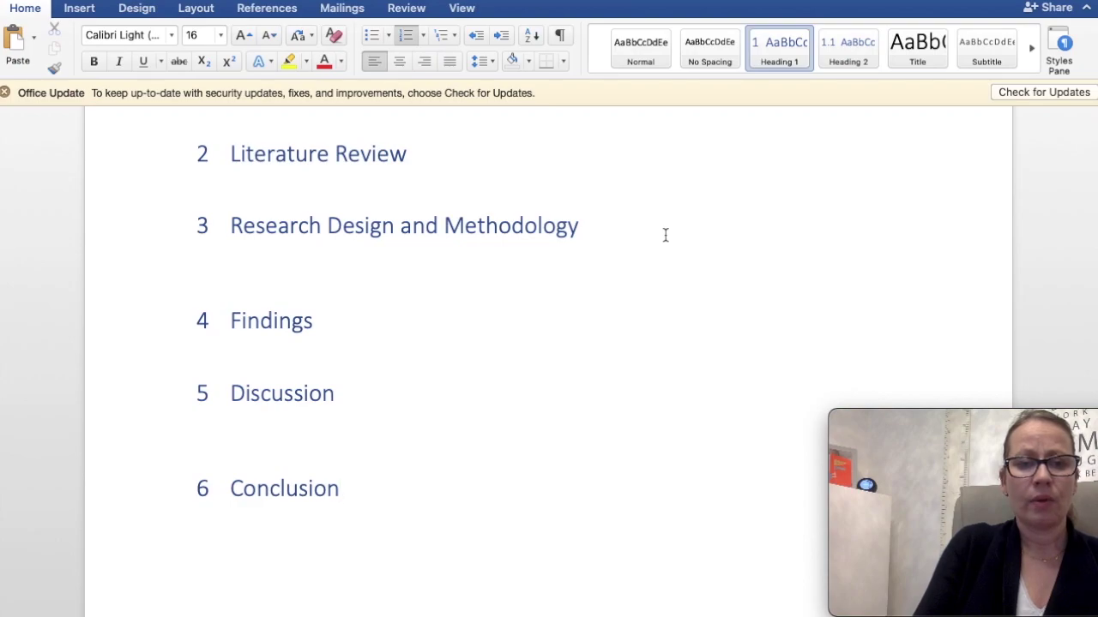
key("Return")
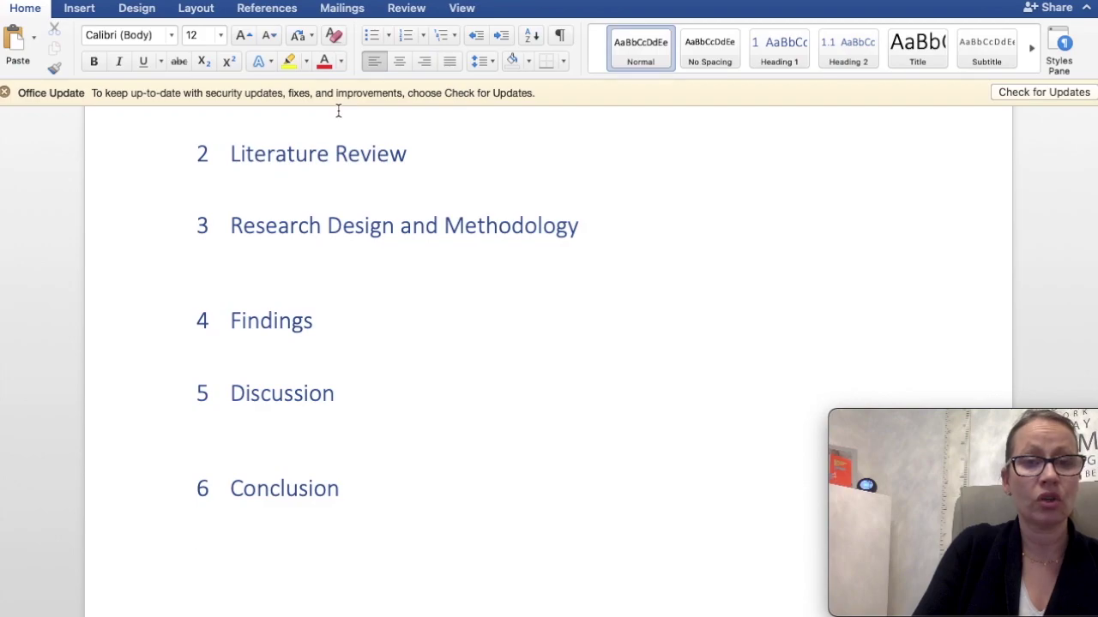
Insert a page break after Conclusion and add the heading "References" in Heading 1 style on the new page.
left_click(85, 15)
left_click(44, 68)
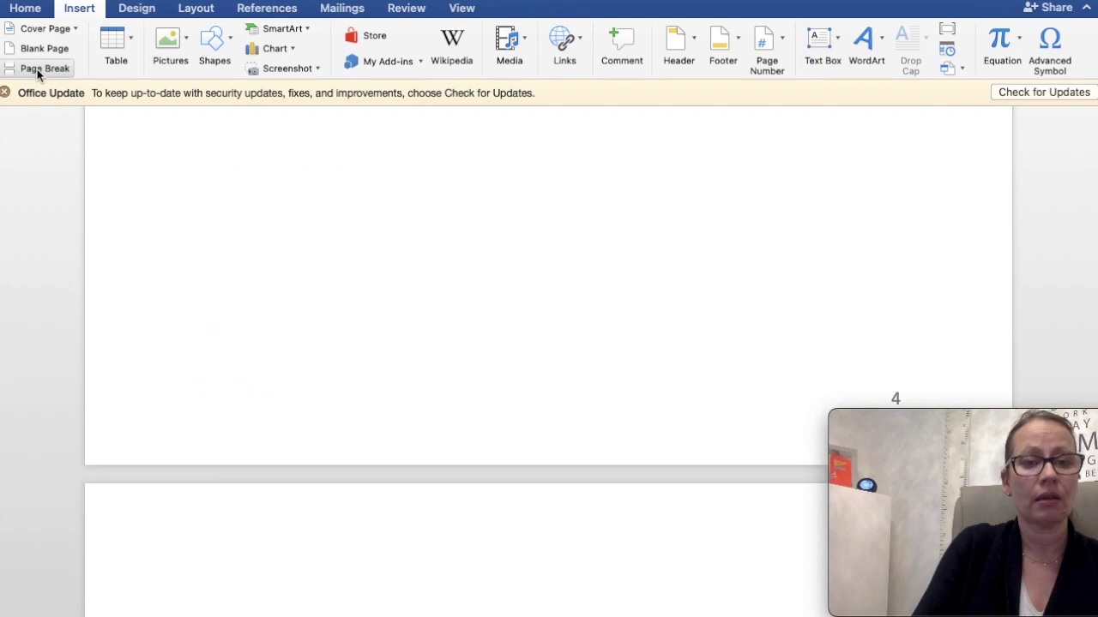
scroll(329, 530, "down", 3)
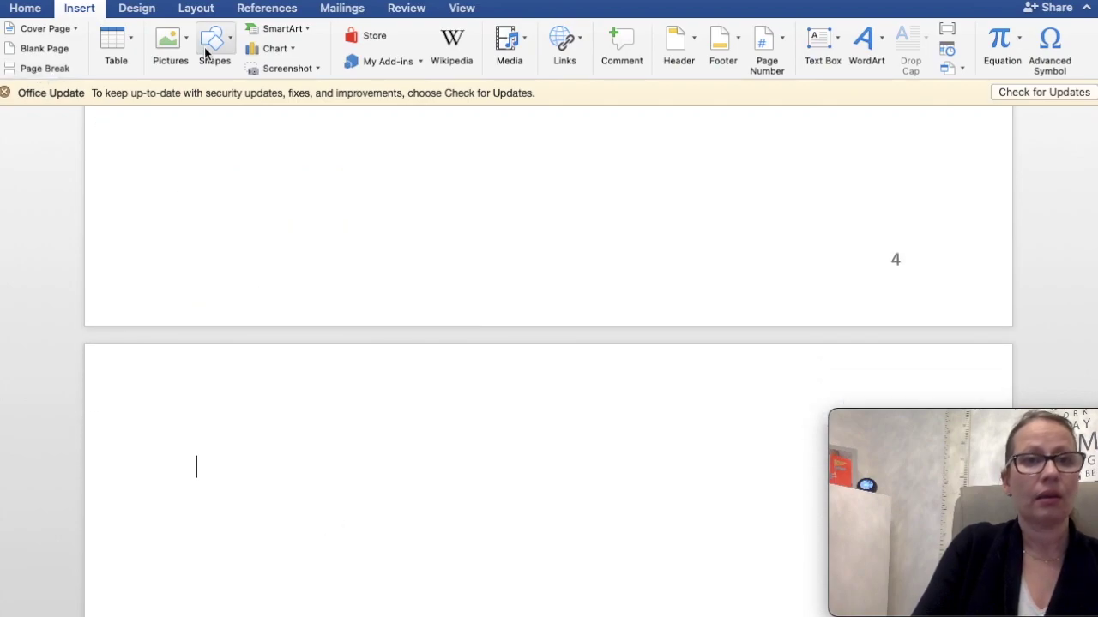
left_click(25, 8)
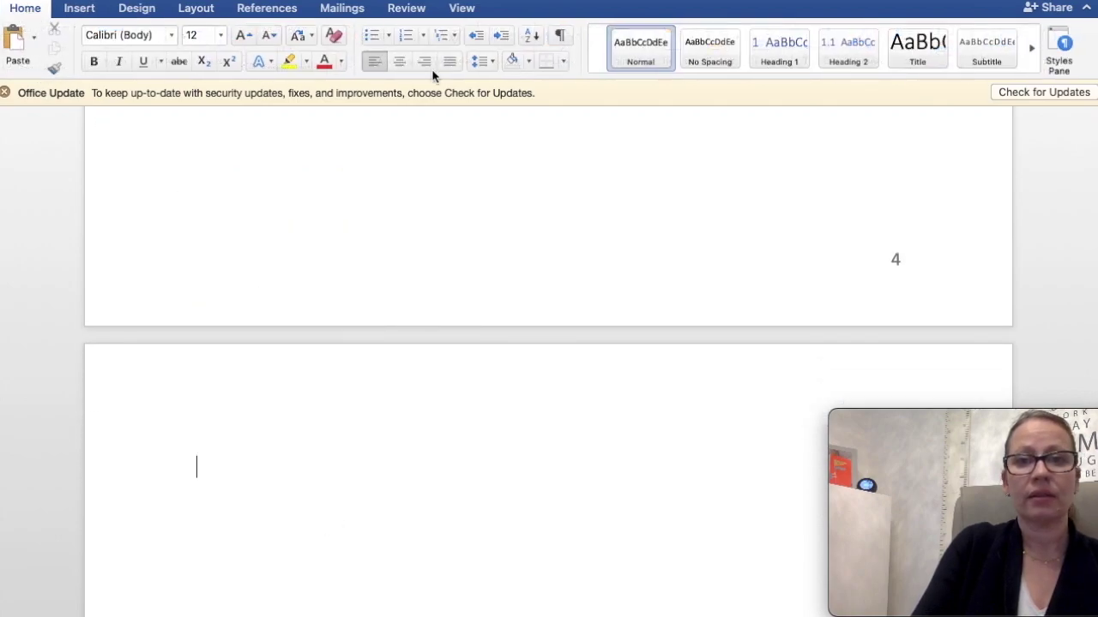
left_click(769, 50)
type("Refe")
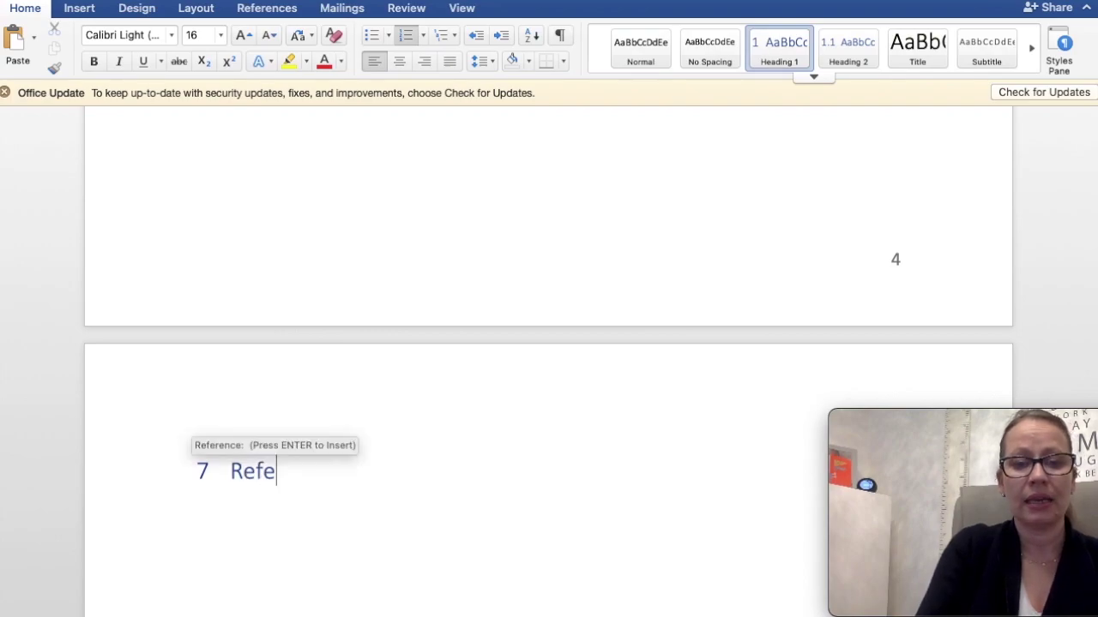
type("rences")
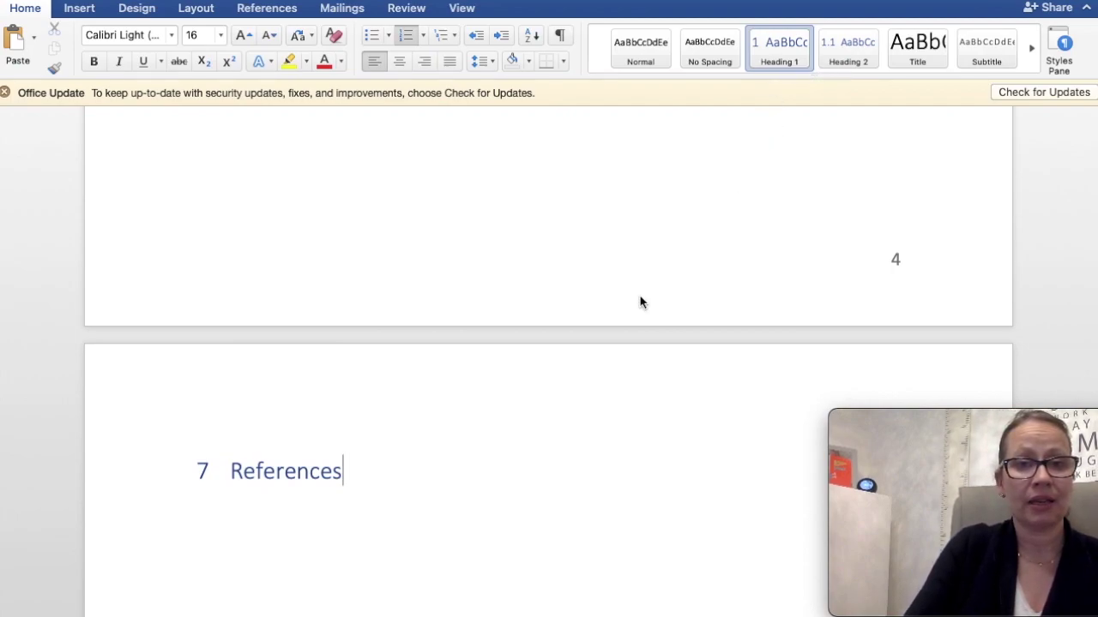
Enter the placeholder body text "jkjkjkjkj" in the paragraph below the Introduction heading.
scroll(640, 301, "down", 5)
scroll(639, 296, "up", 10)
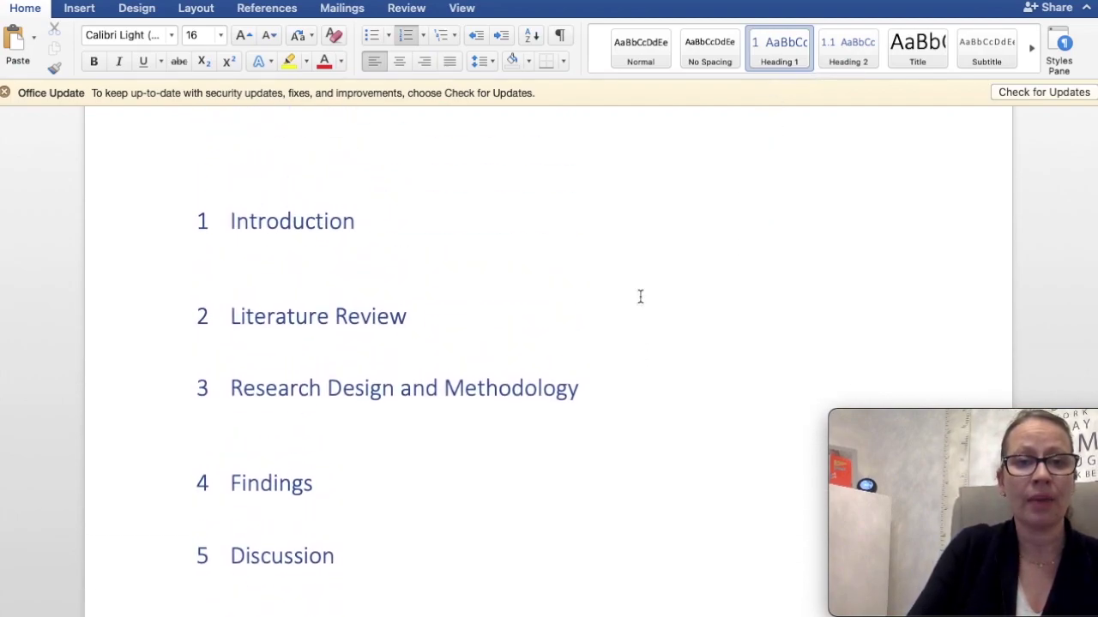
left_click(276, 269)
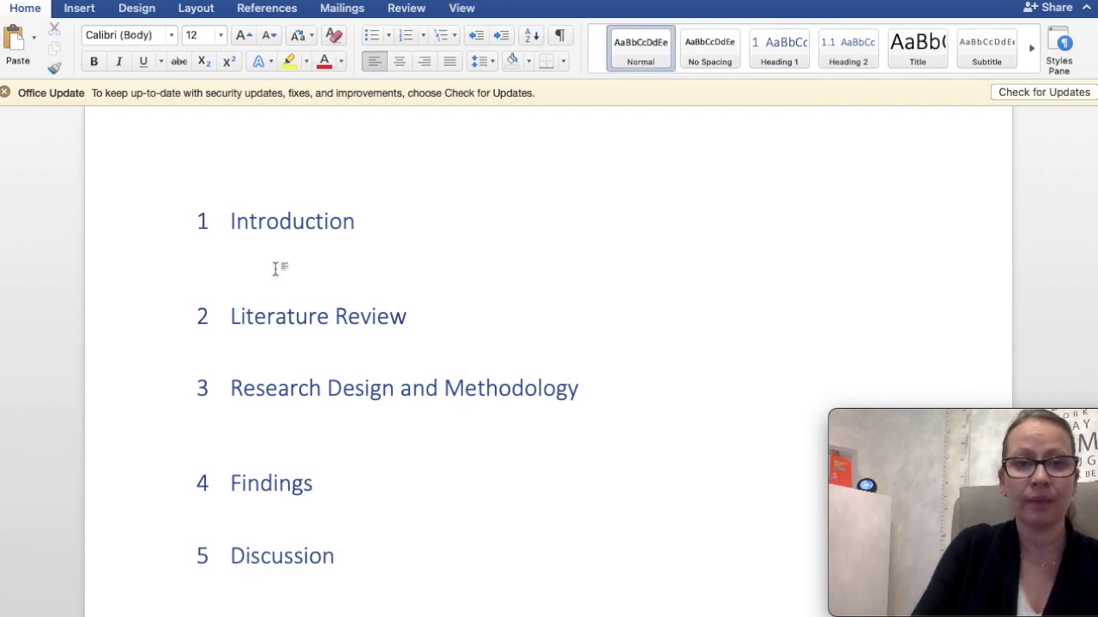
type("jkjkjkj")
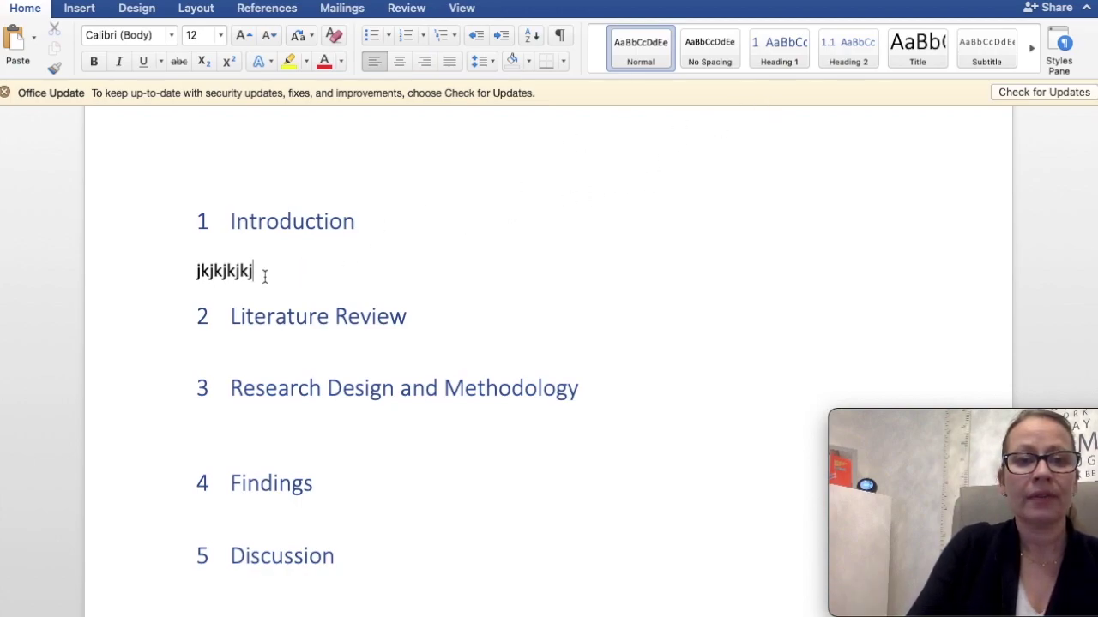
left_click(189, 274)
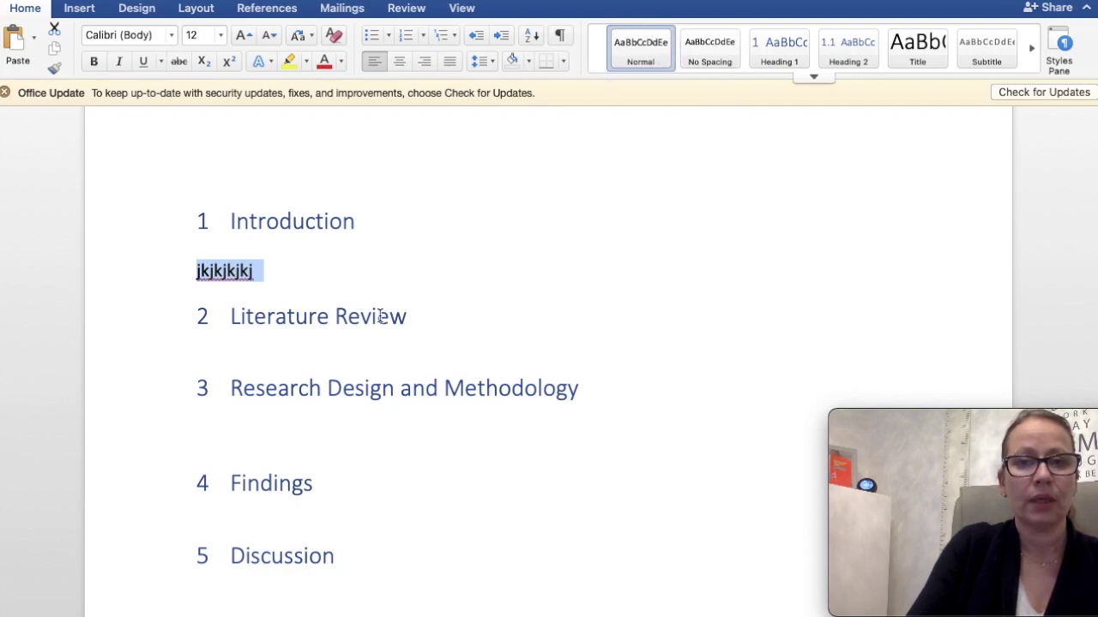
left_click(296, 279)
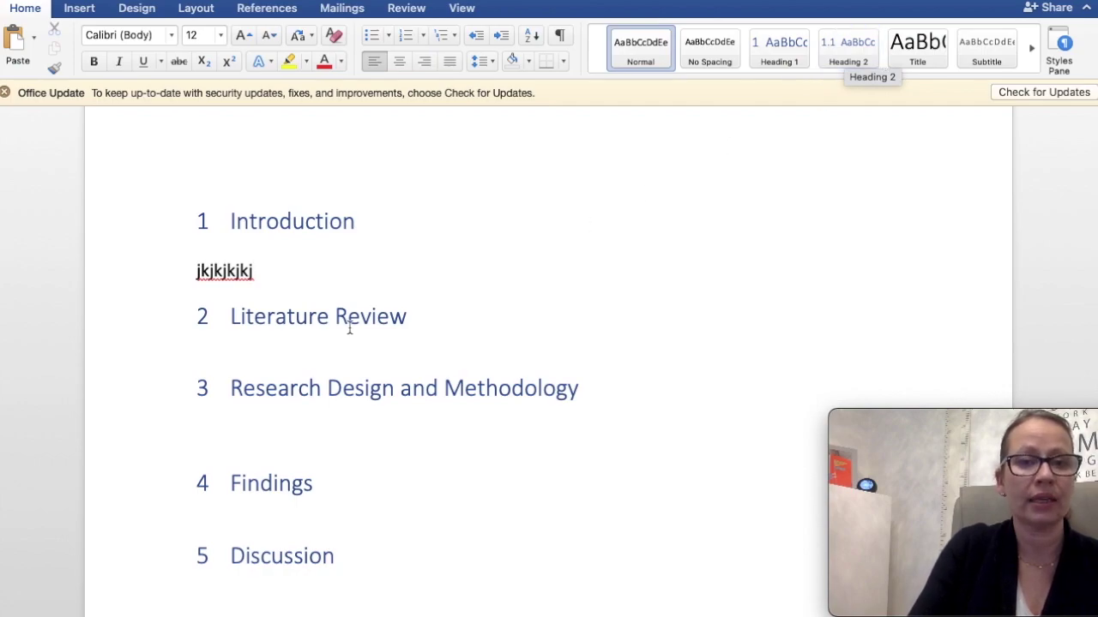
Add the lines "Research Aim" and "Sample" below the Research Design and Methodology heading, separated by an empty paragraph.
left_click(586, 389)
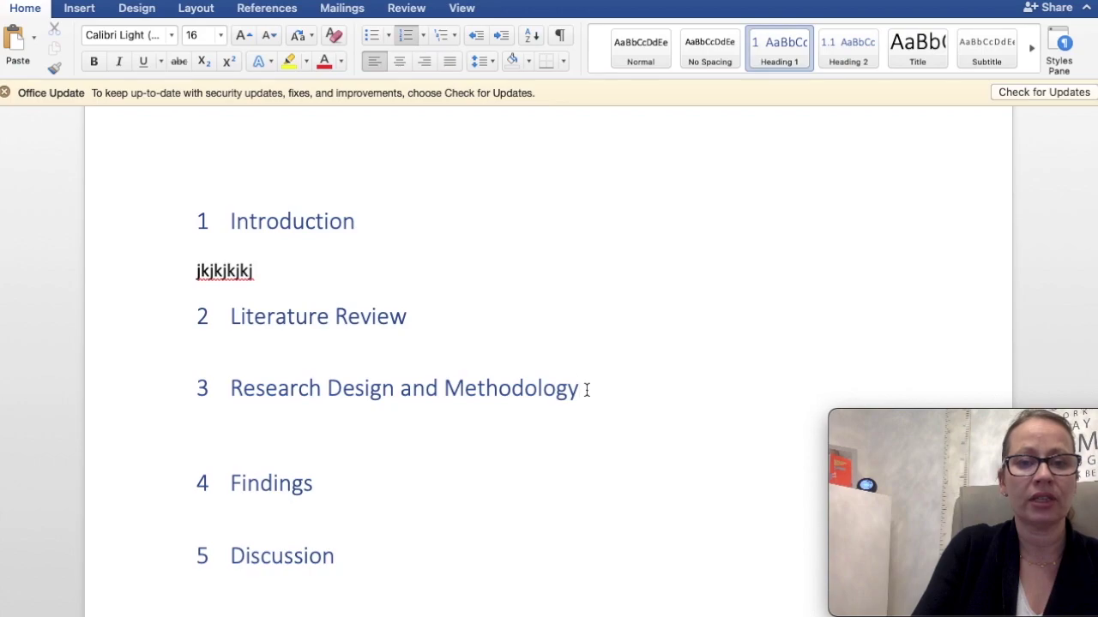
key("Return")
key("Return")
type("Research Aim")
key("Return")
key("Return")
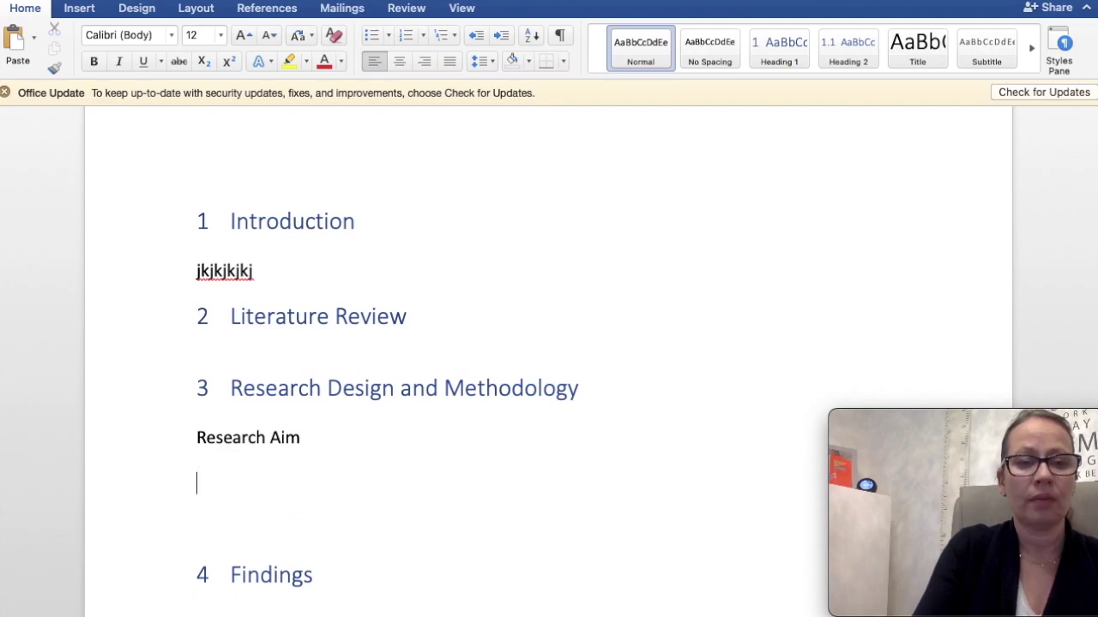
type("Sample")
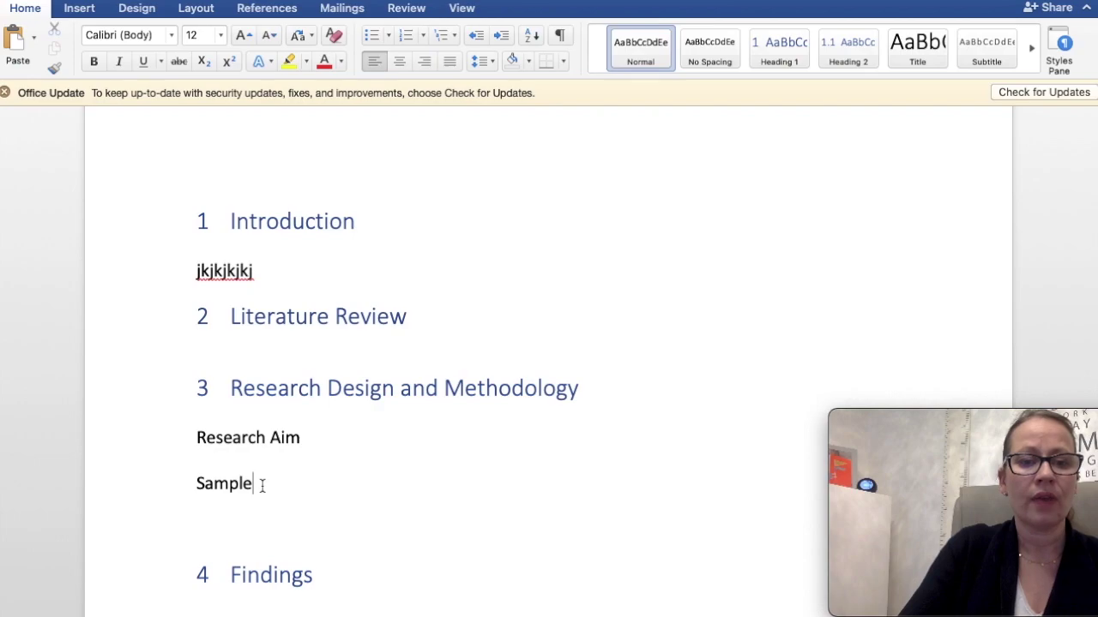
Apply Heading 2 style to the Research Aim and Sample lines and remove the number from the empty line between them.
left_click_drag(262, 485, 200, 441)
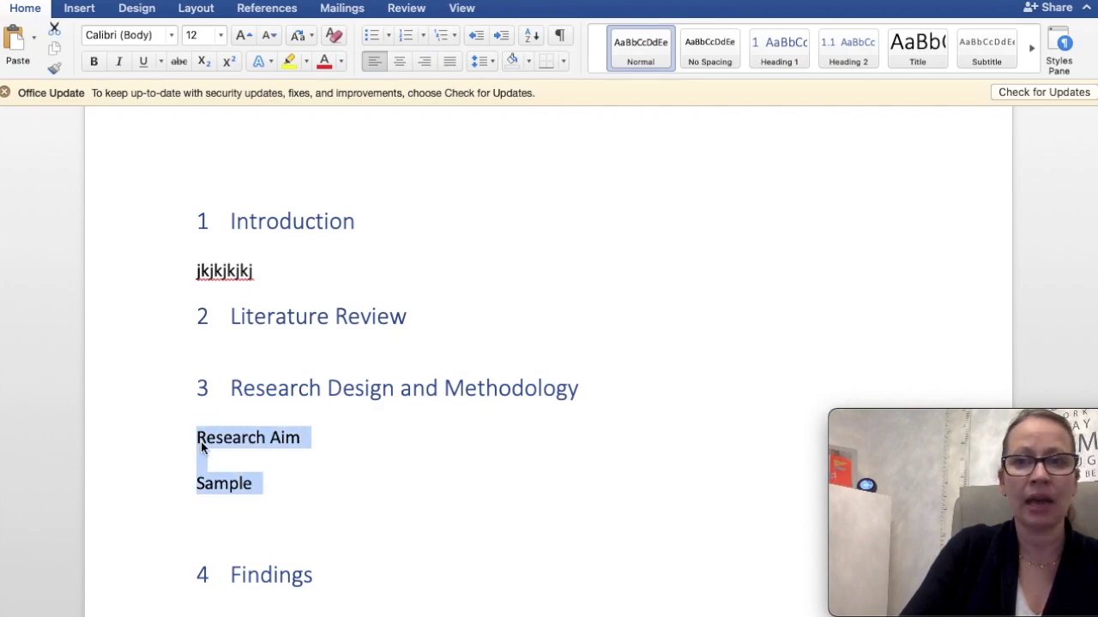
left_click(838, 55)
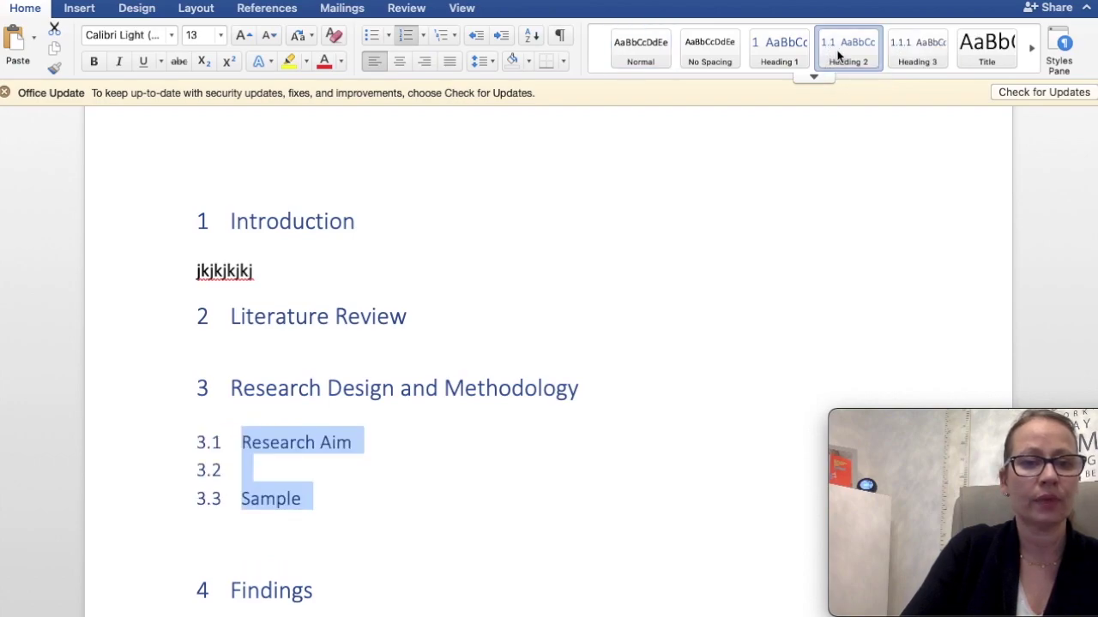
left_click(293, 468)
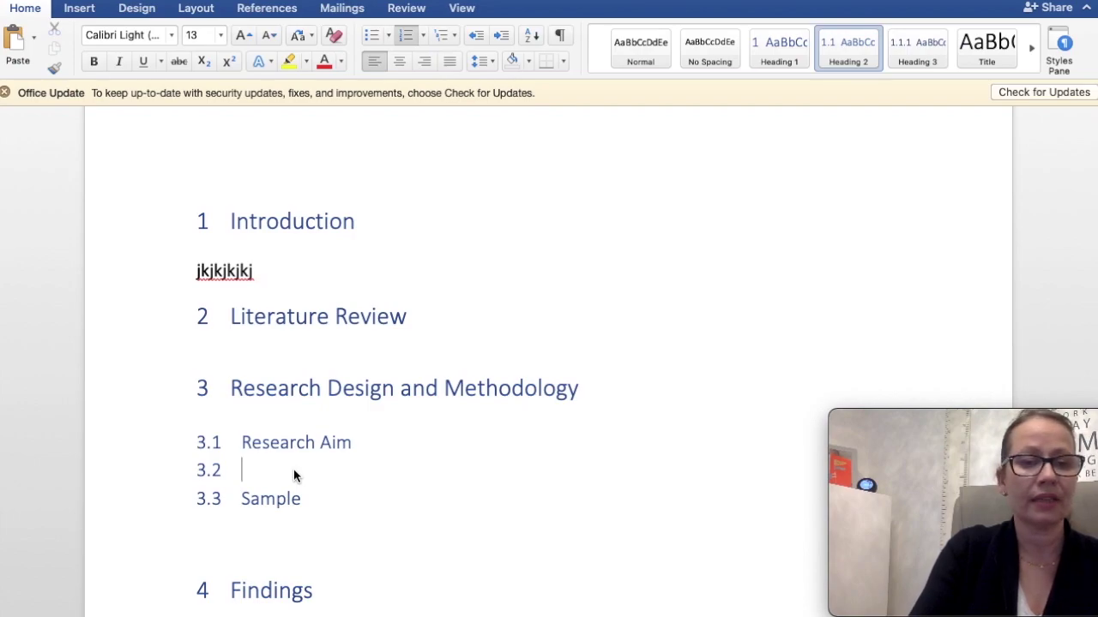
key("BackSpace")
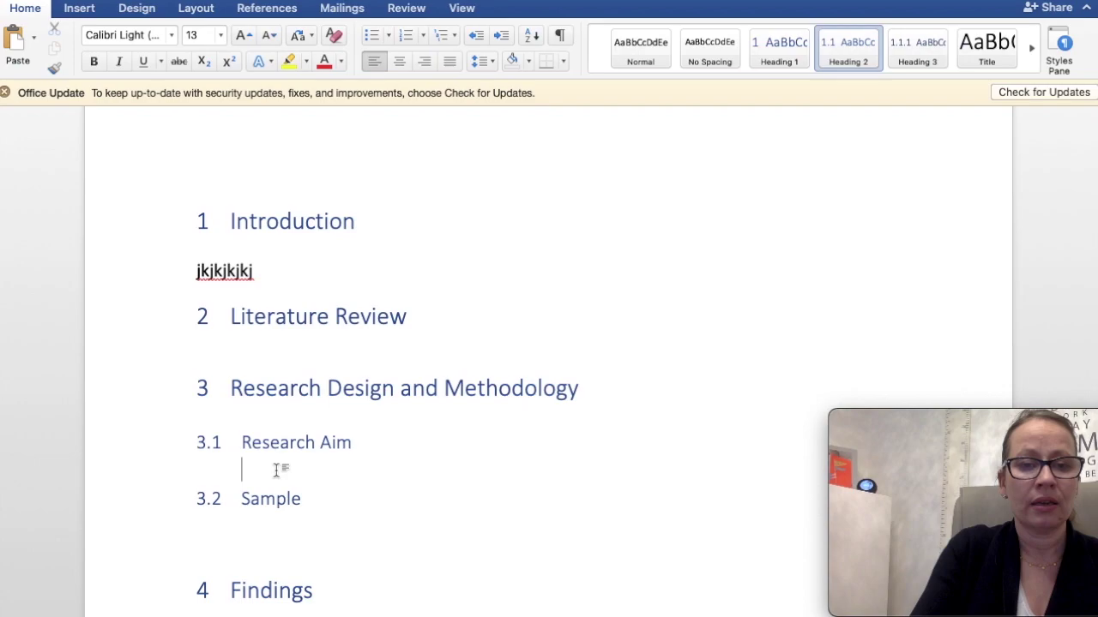
Enter the placeholder text "JKjkjkjkj" as a normal body paragraph below the Research Aim subheading.
key("Left")
key("Return")
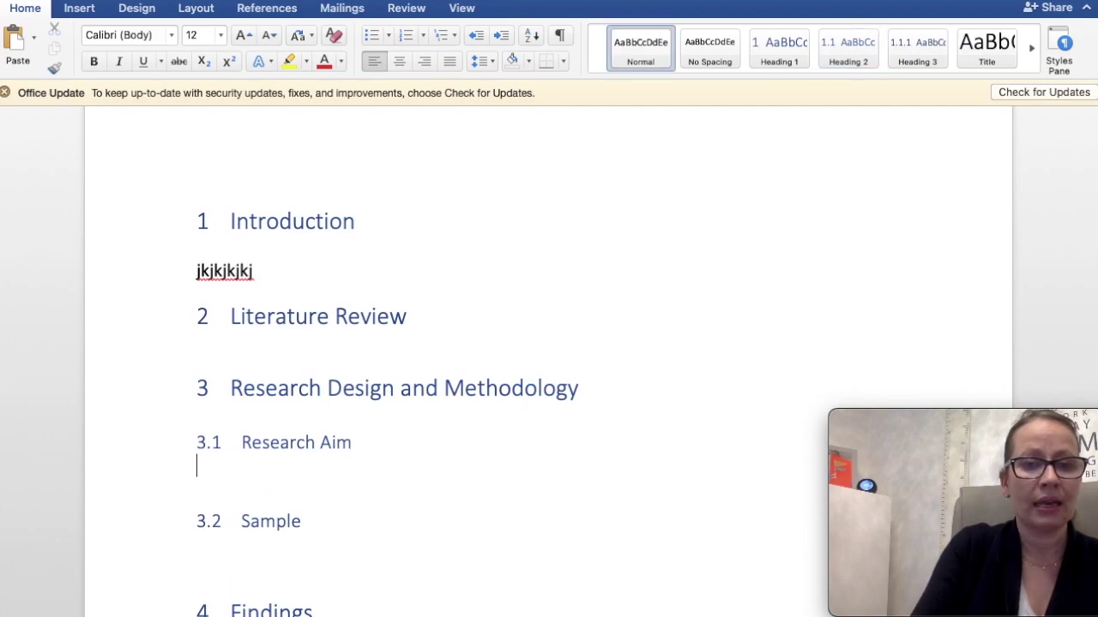
type("JKjkjkjkj")
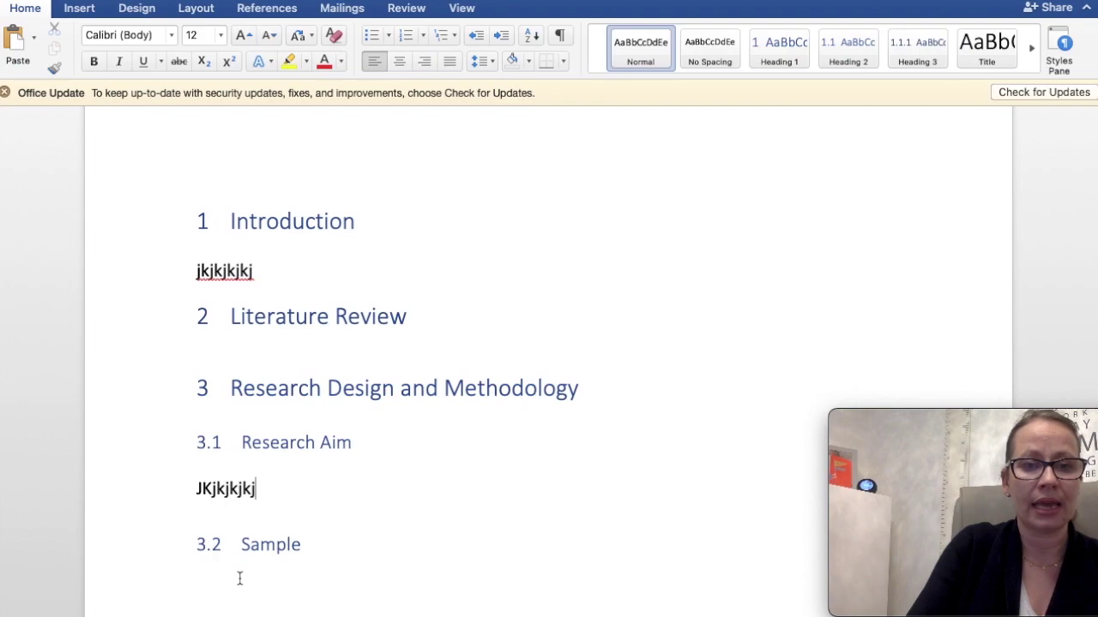
scroll(238, 578, "down", 1)
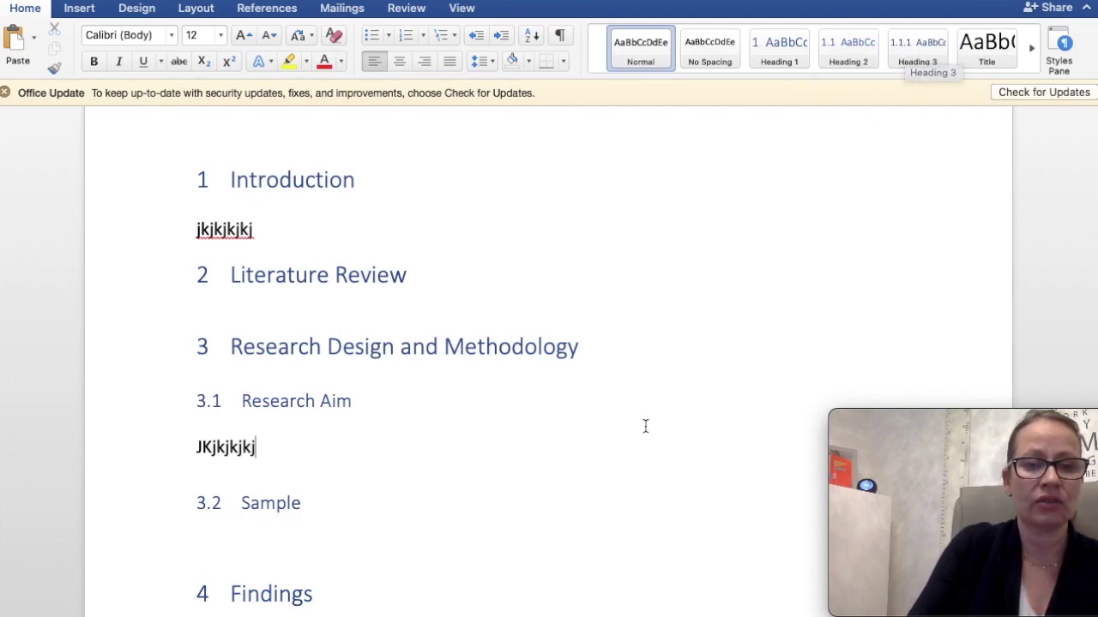
scroll(646, 427, "up", 1)
scroll(645, 426, "down", 3)
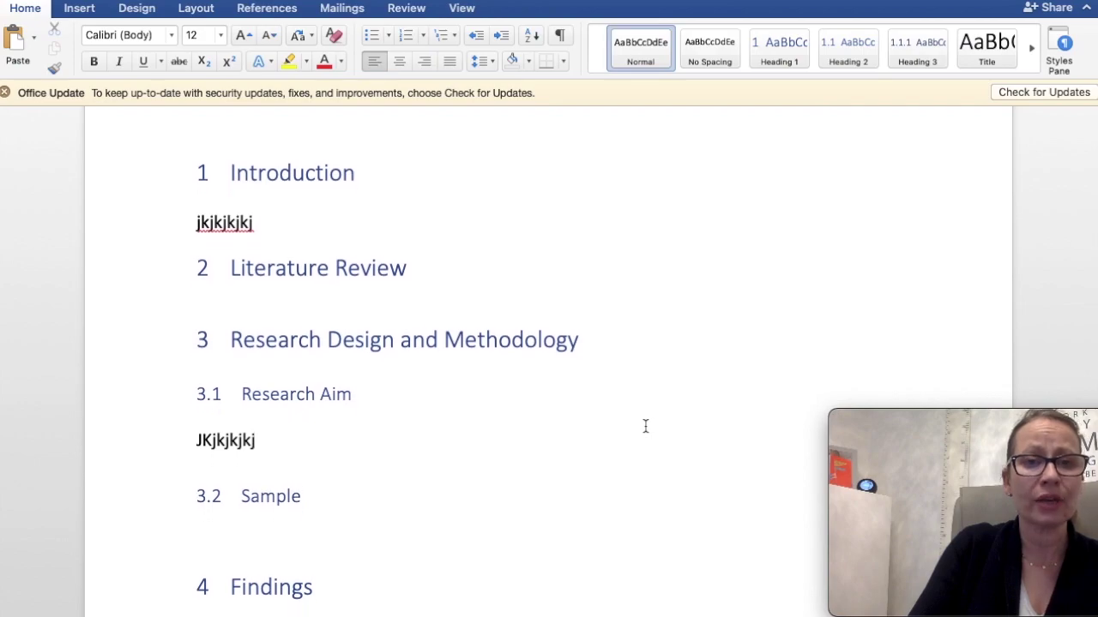
Update the entire table of contents so it includes the numbered chapter headings and subheadings.
scroll(646, 426, "up", 1)
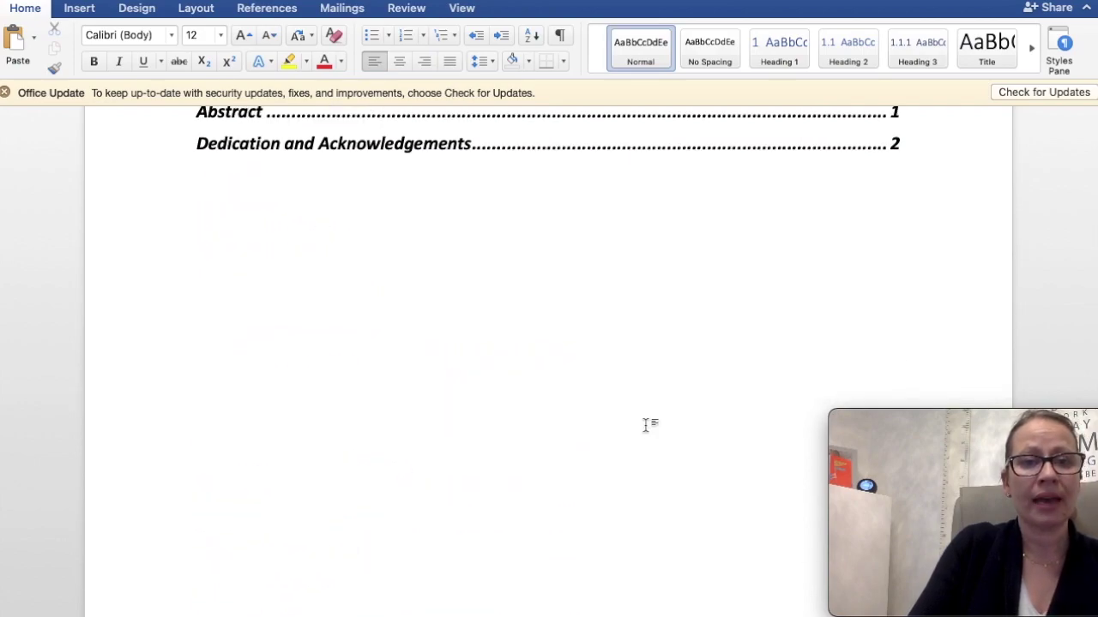
scroll(646, 426, "up", 4)
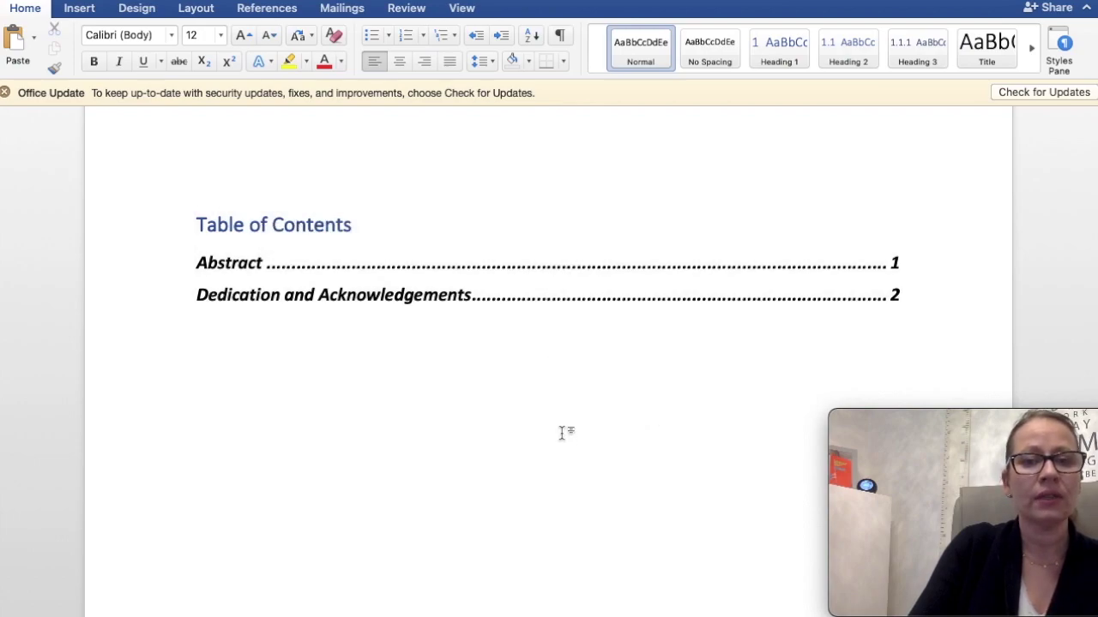
left_click(532, 224)
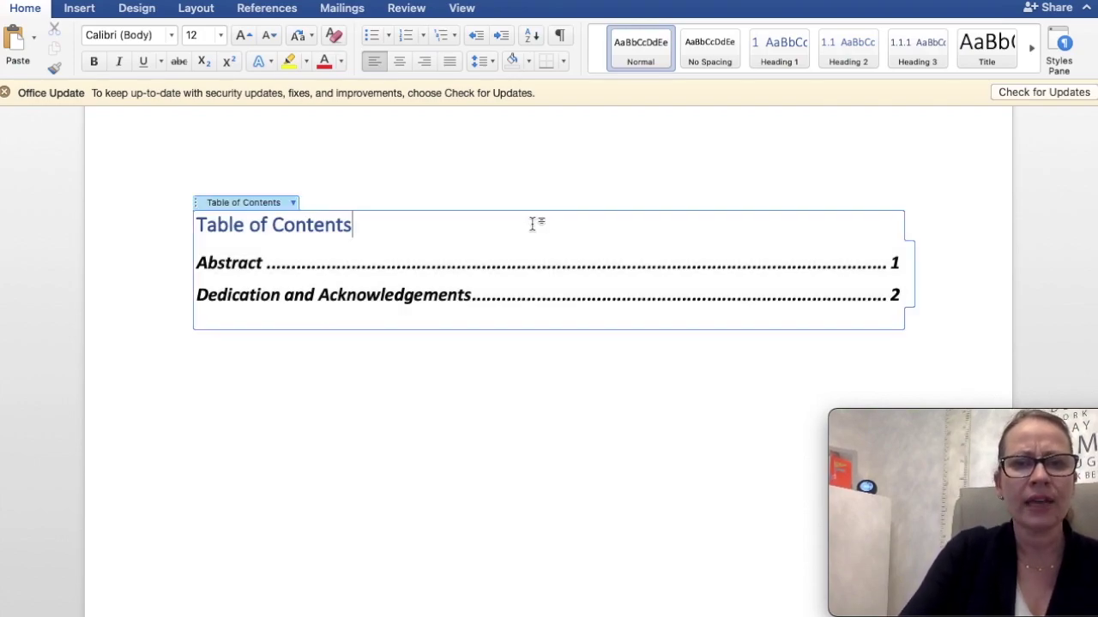
left_click(294, 203)
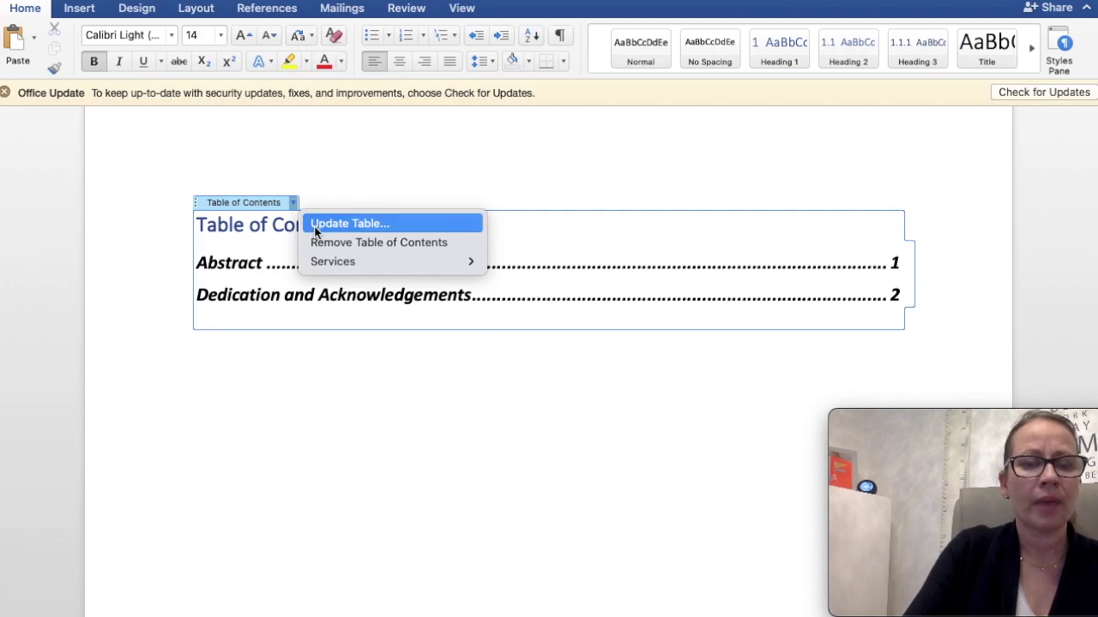
left_click(319, 227)
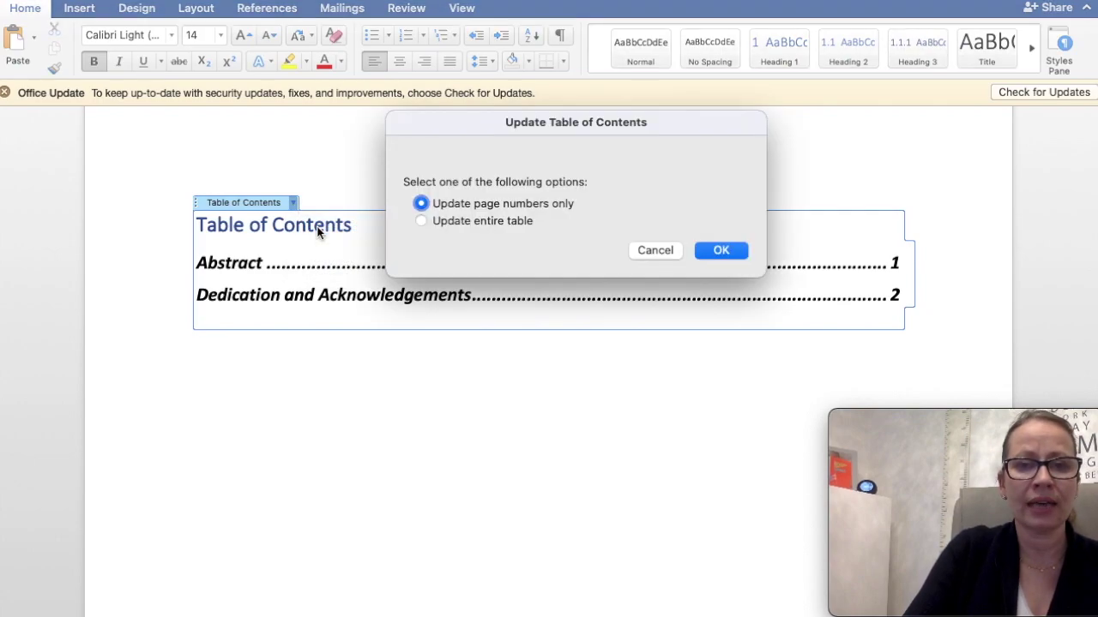
left_click(468, 225)
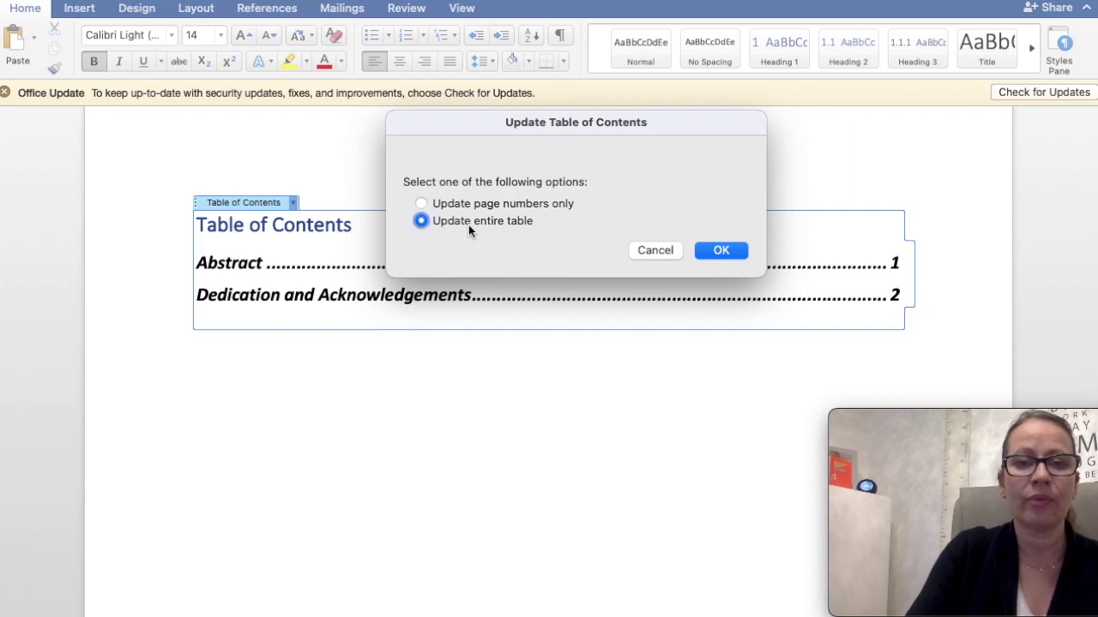
left_click(720, 250)
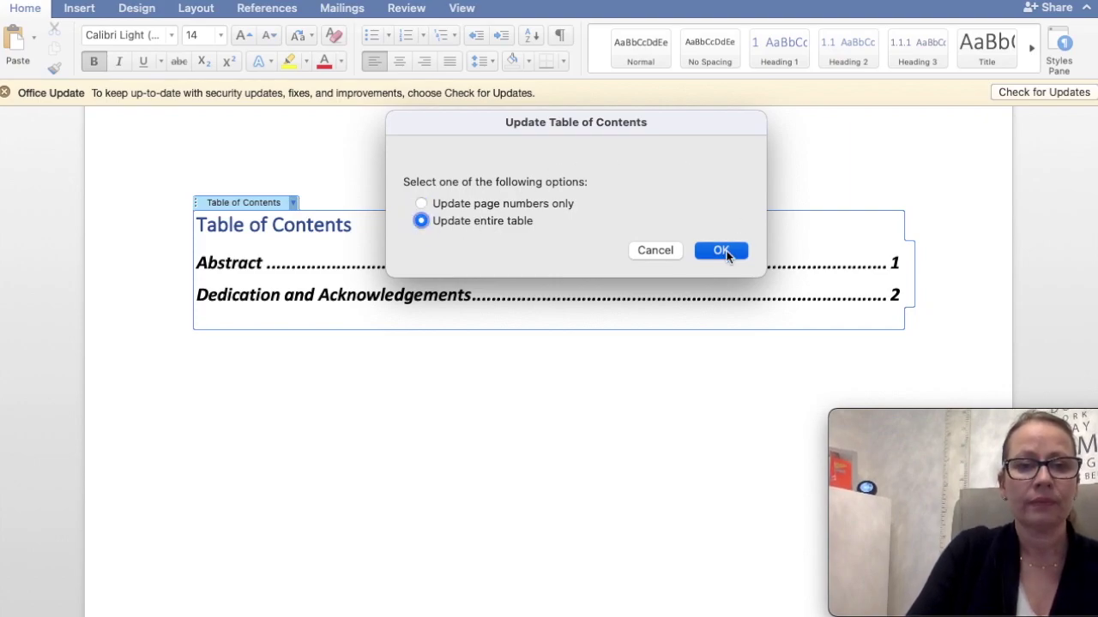
scroll(676, 402, "down", 1)
scroll(676, 402, "down", 1)
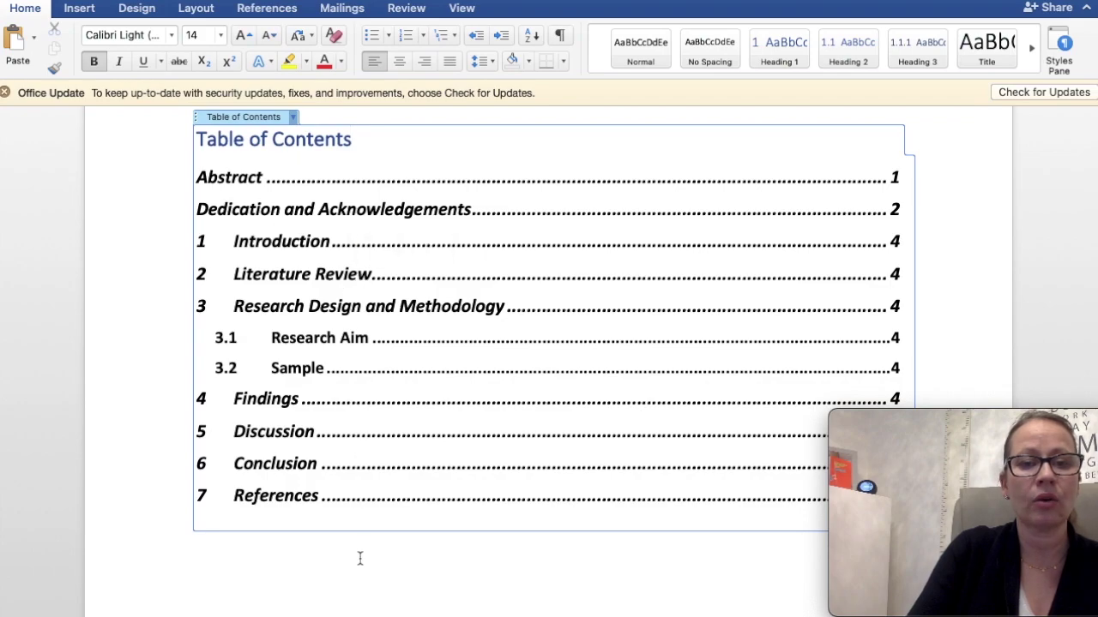
Follow the Findings entry in the table of contents to its chapter heading, and review the contents list against the chapter pages.
left_click(289, 401)
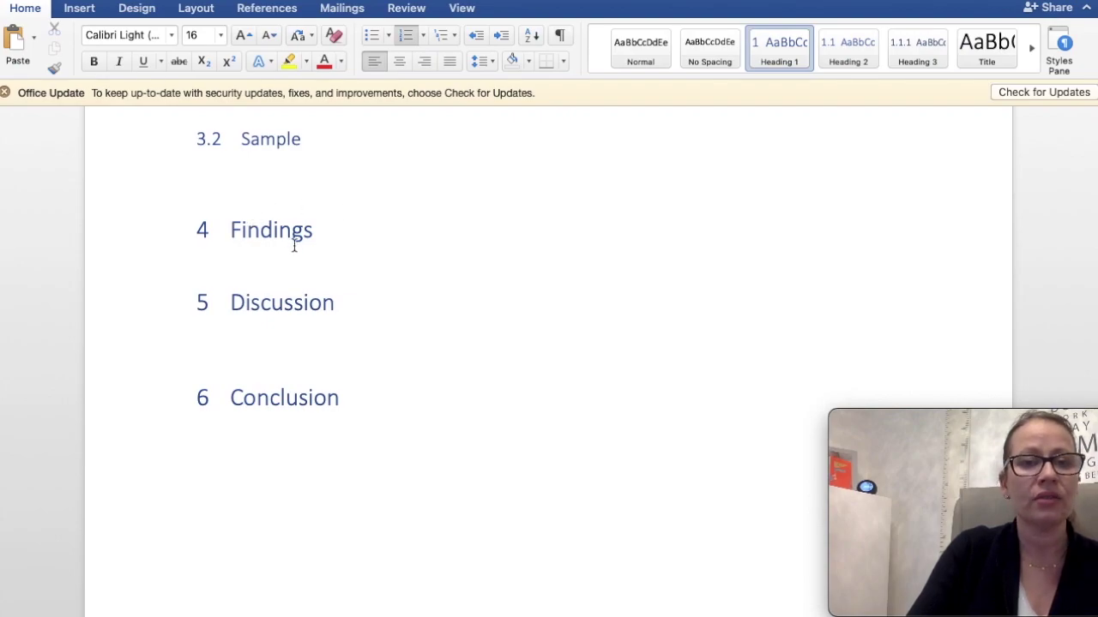
scroll(294, 244, "up", 10)
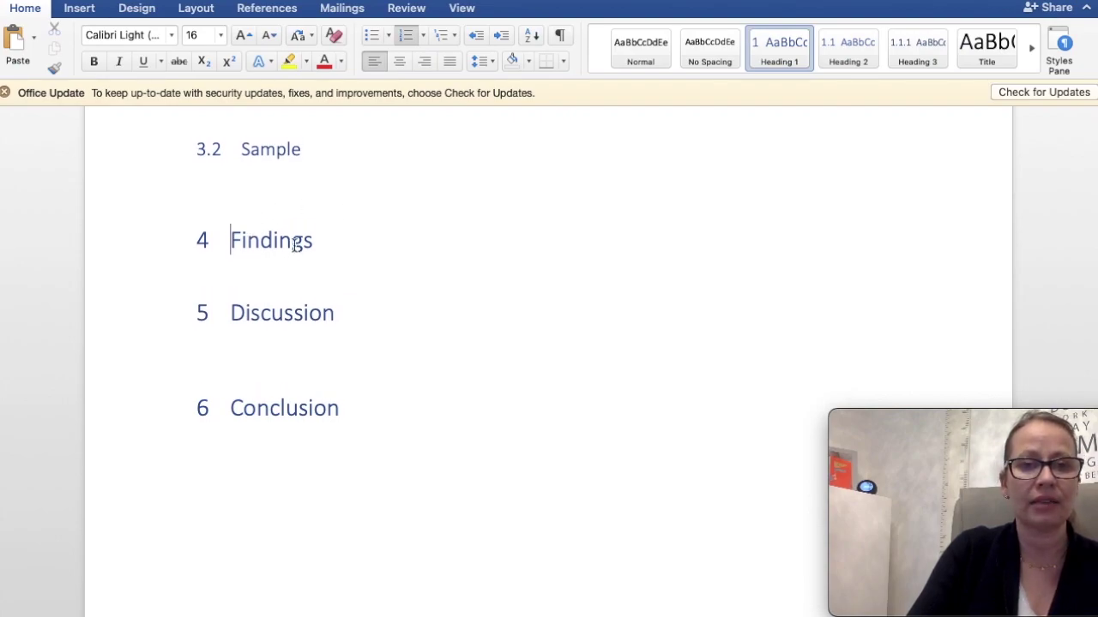
scroll(294, 244, "down", 10)
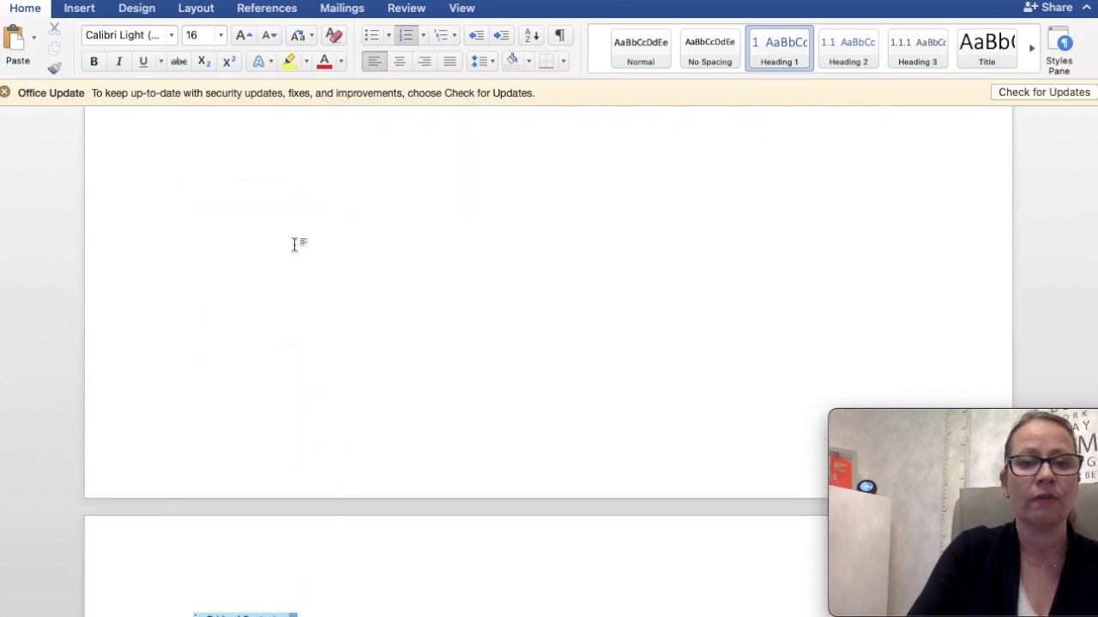
left_click(296, 249)
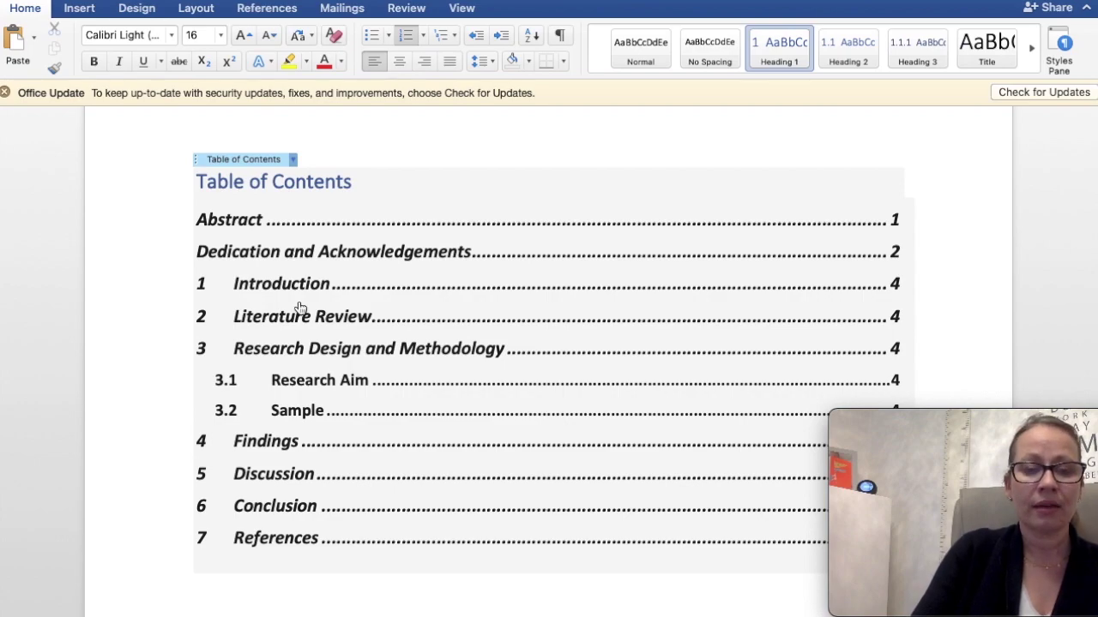
left_click(259, 592)
scroll(260, 592, "down", 10)
scroll(259, 594, "down", 5)
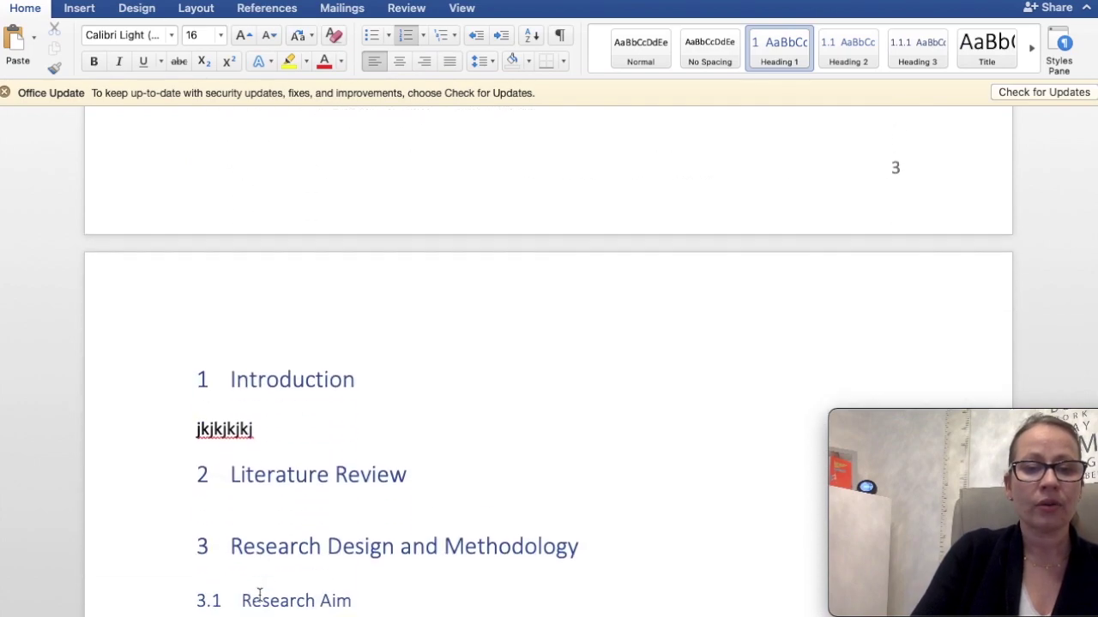
Add an empty paragraph below the Findings heading and insert a table with two columns and two rows there.
left_click(240, 452)
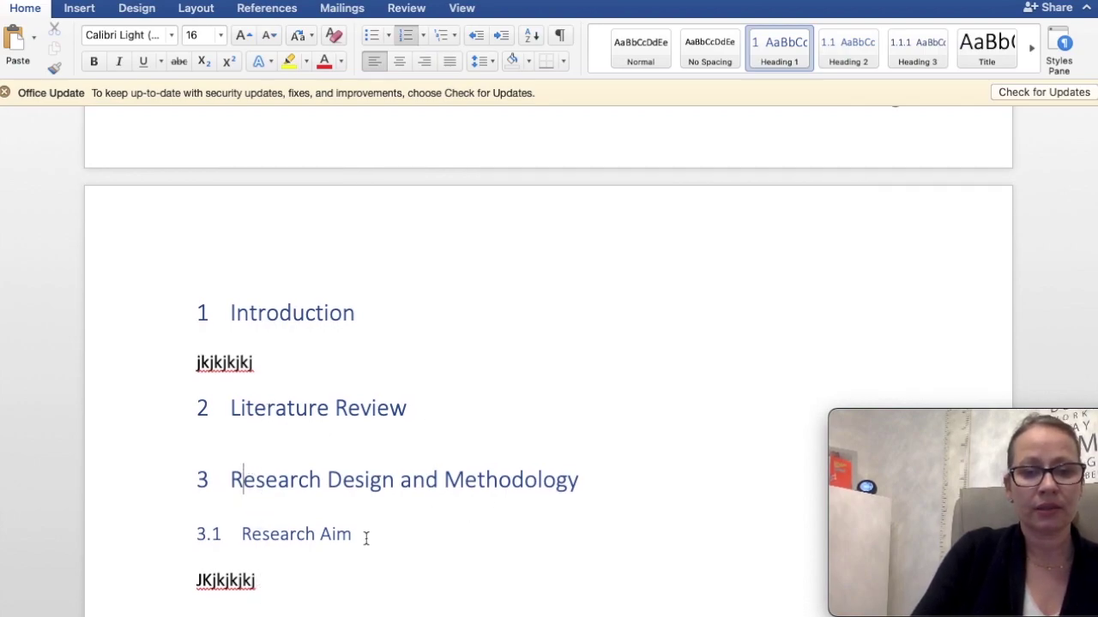
scroll(417, 449, "down", 4)
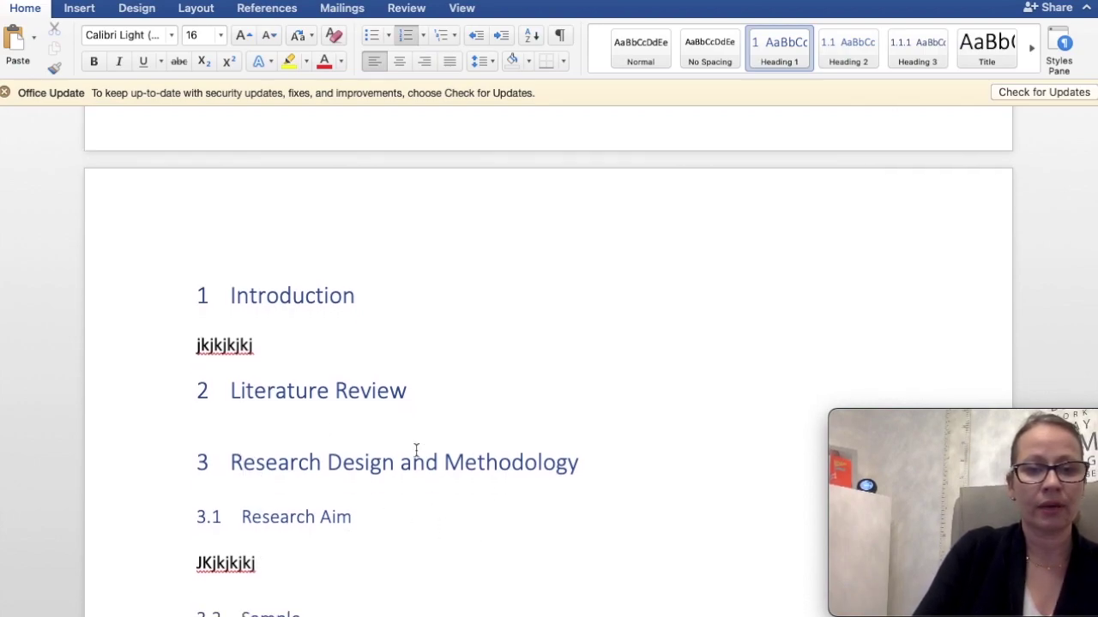
left_click(352, 540)
key("Return")
scroll(199, 174, "down", 2)
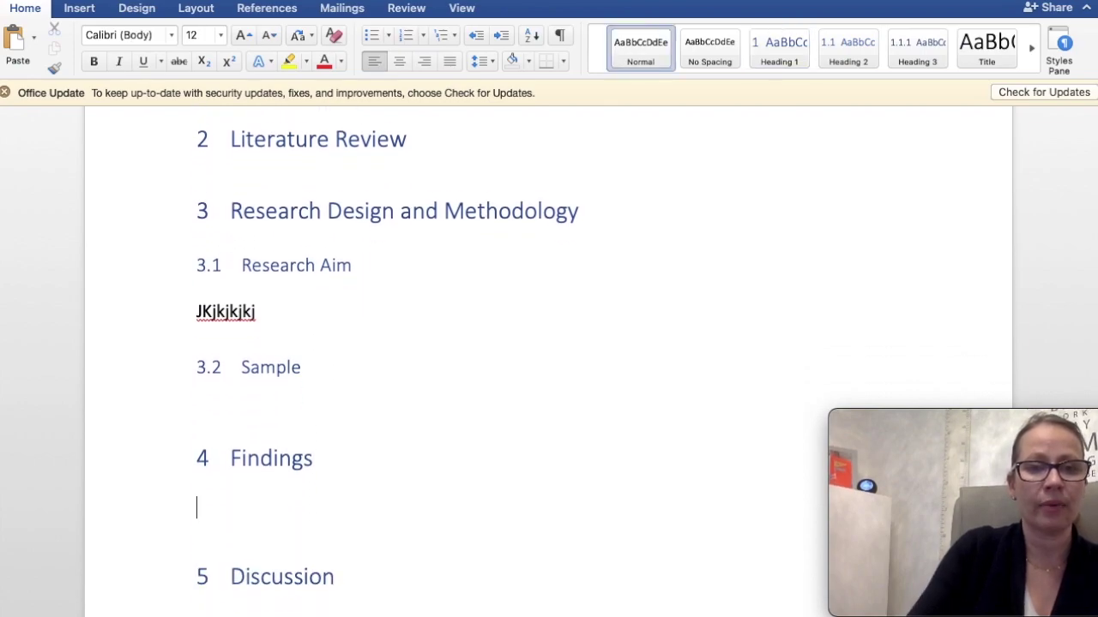
left_click(86, 10)
left_click(134, 41)
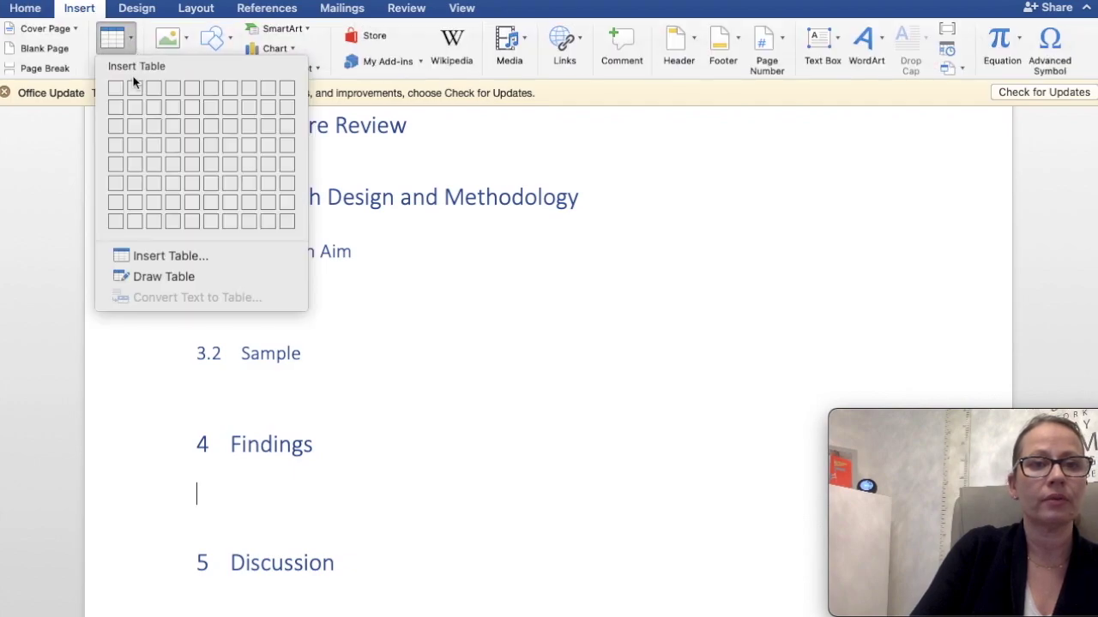
left_click(137, 121)
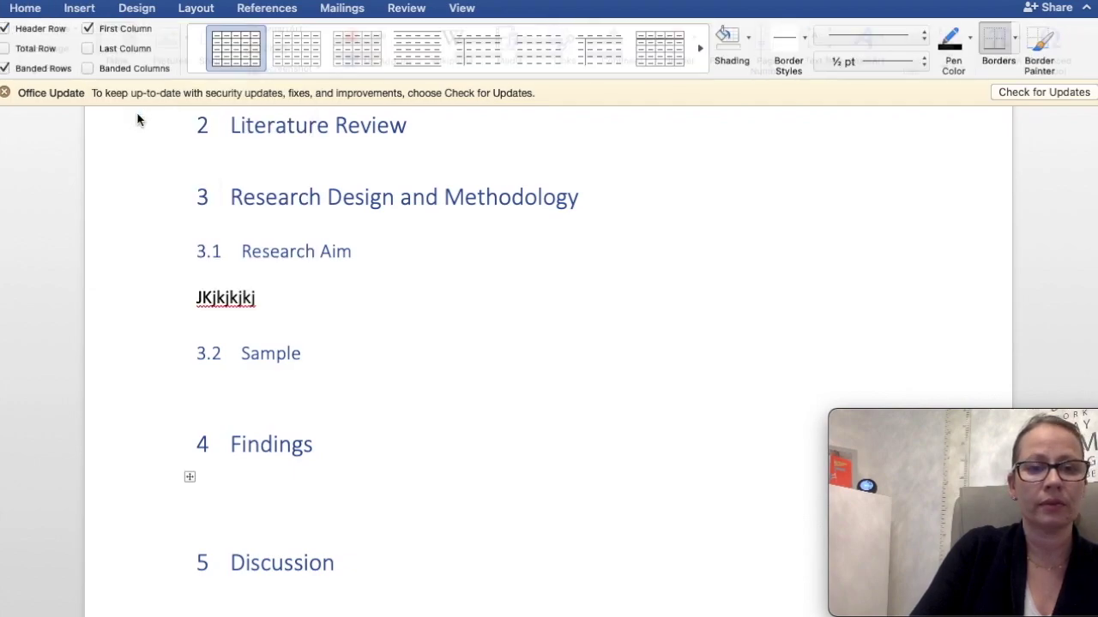
Insert the caption "Table 1 Theme One" directly below the Findings table, using the Table label.
right_click(253, 552)
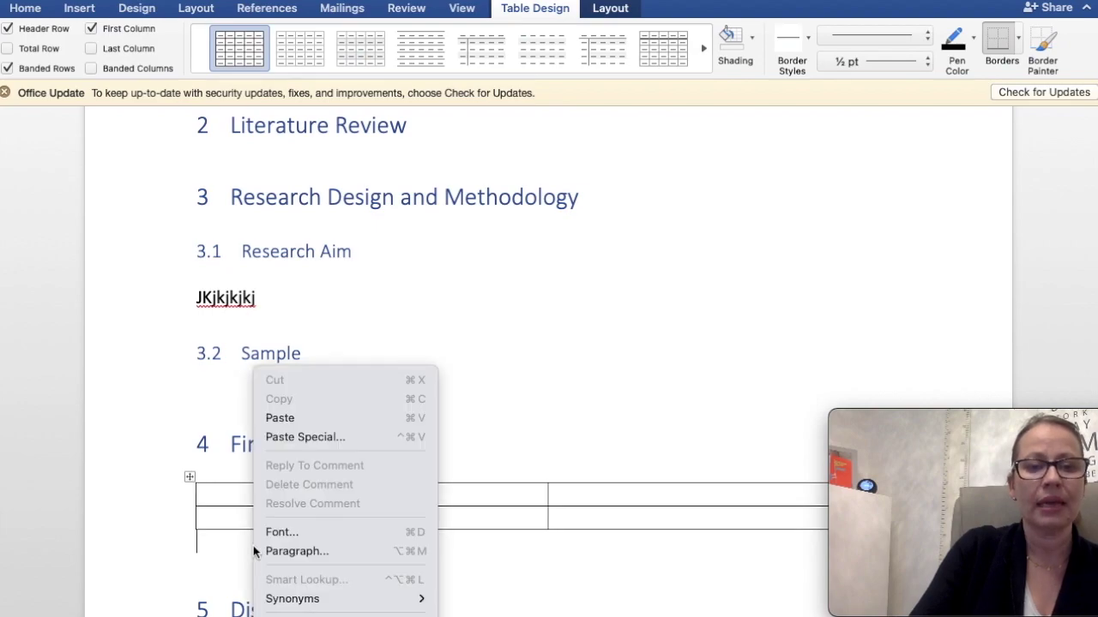
left_click(206, 559)
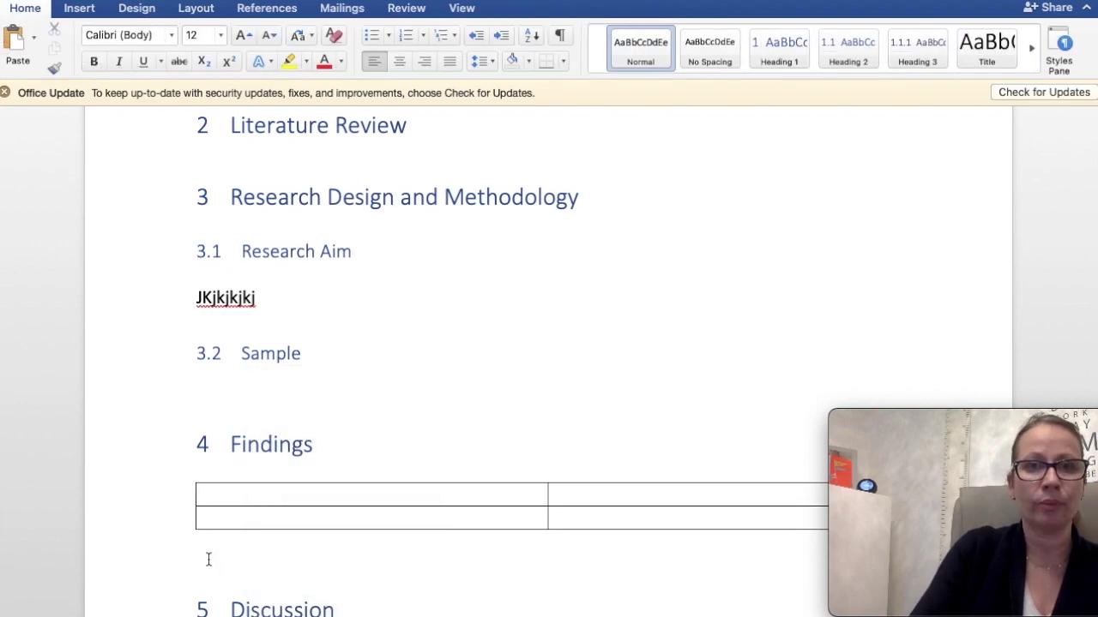
left_click(266, 9)
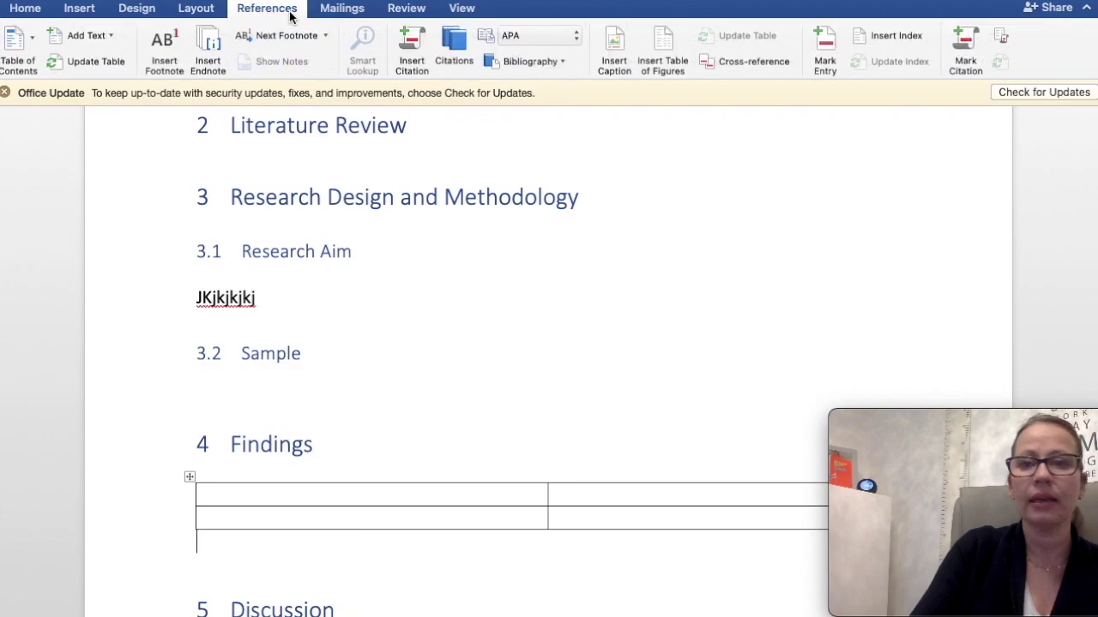
left_click(621, 49)
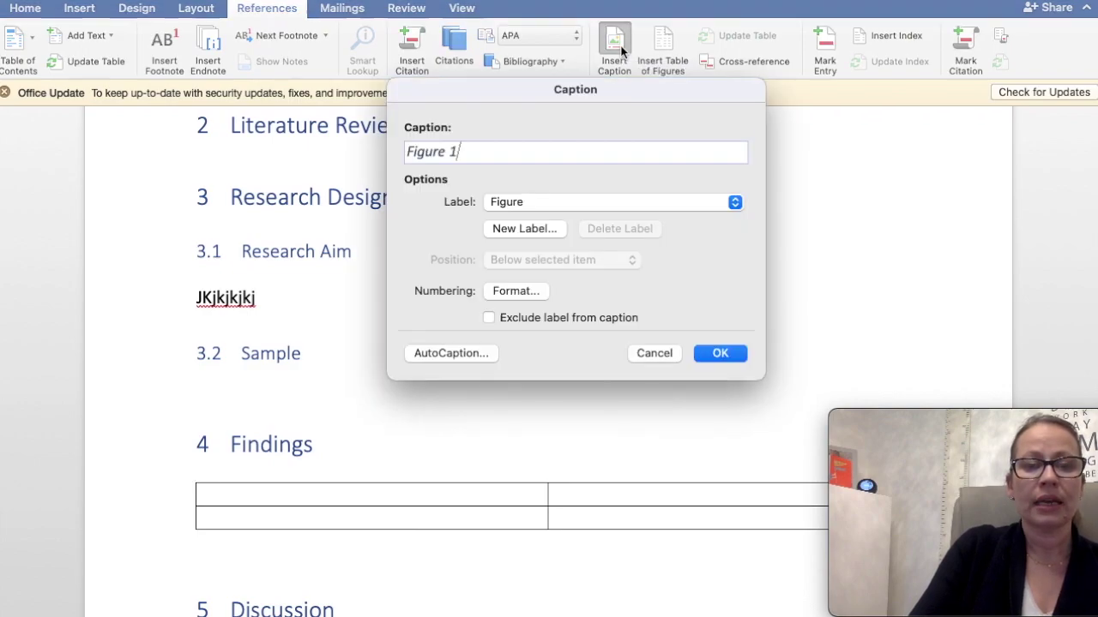
left_click(734, 203)
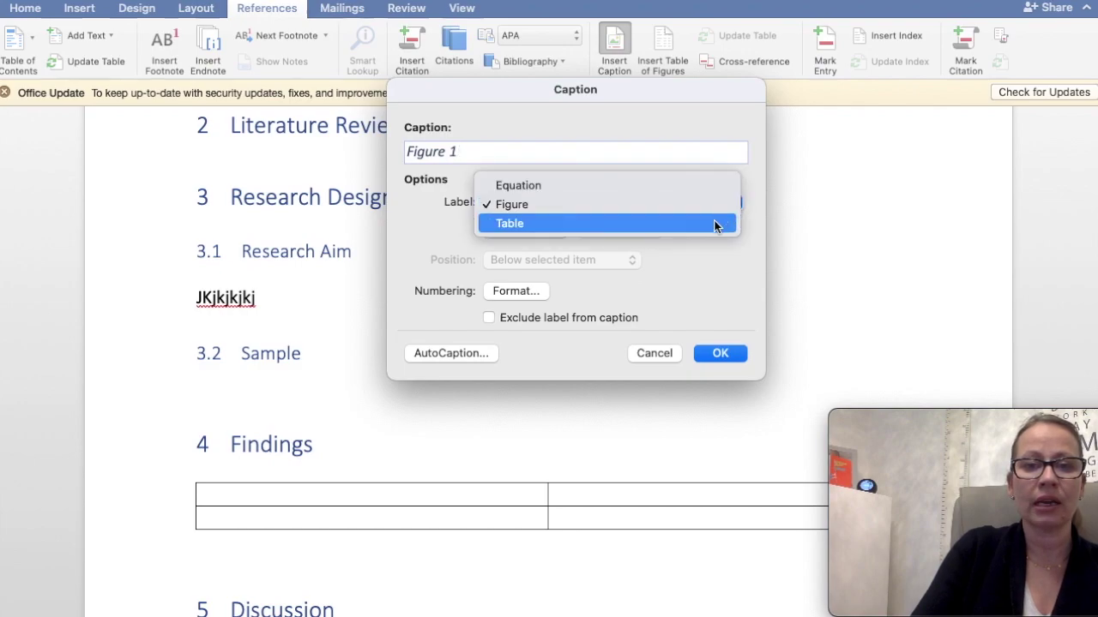
left_click(714, 222)
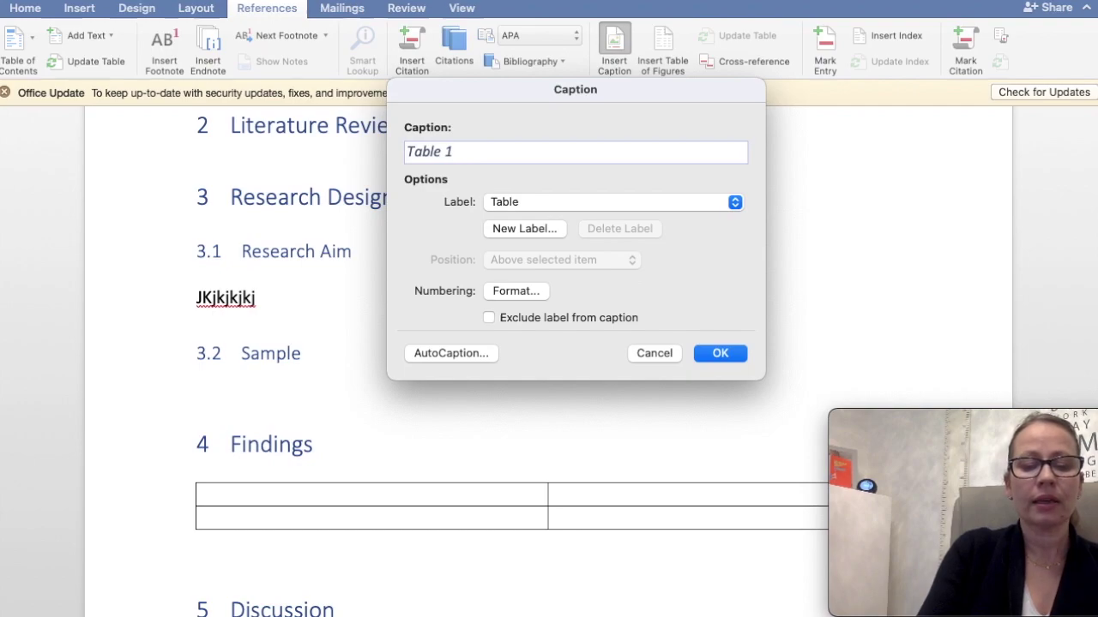
type("Theme ")
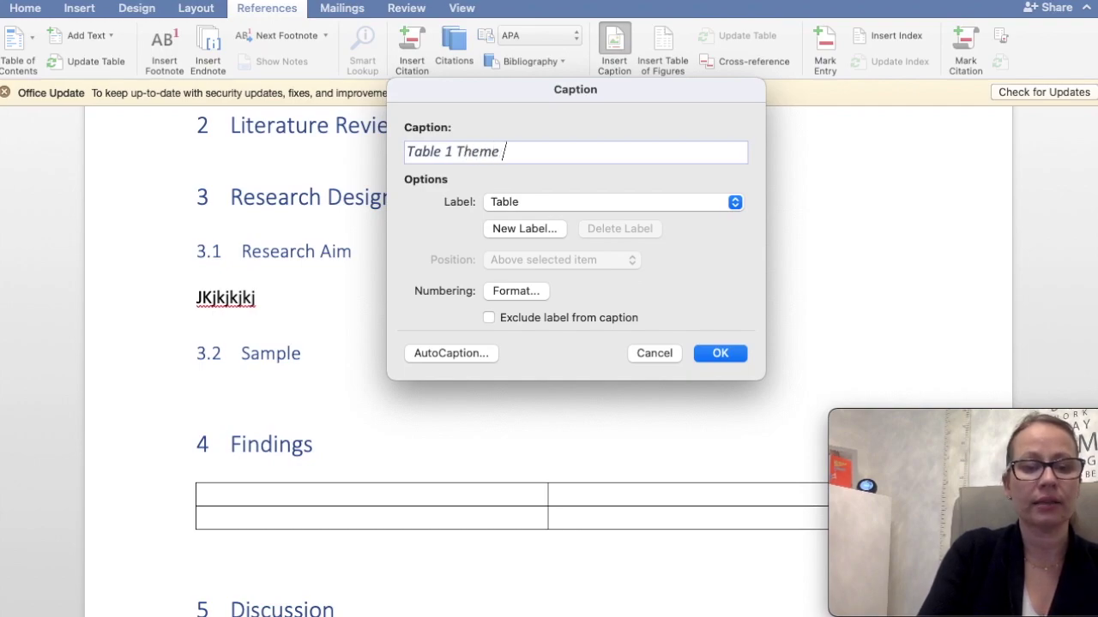
type("1")
key("BackSpace")
type("One")
left_click(715, 353)
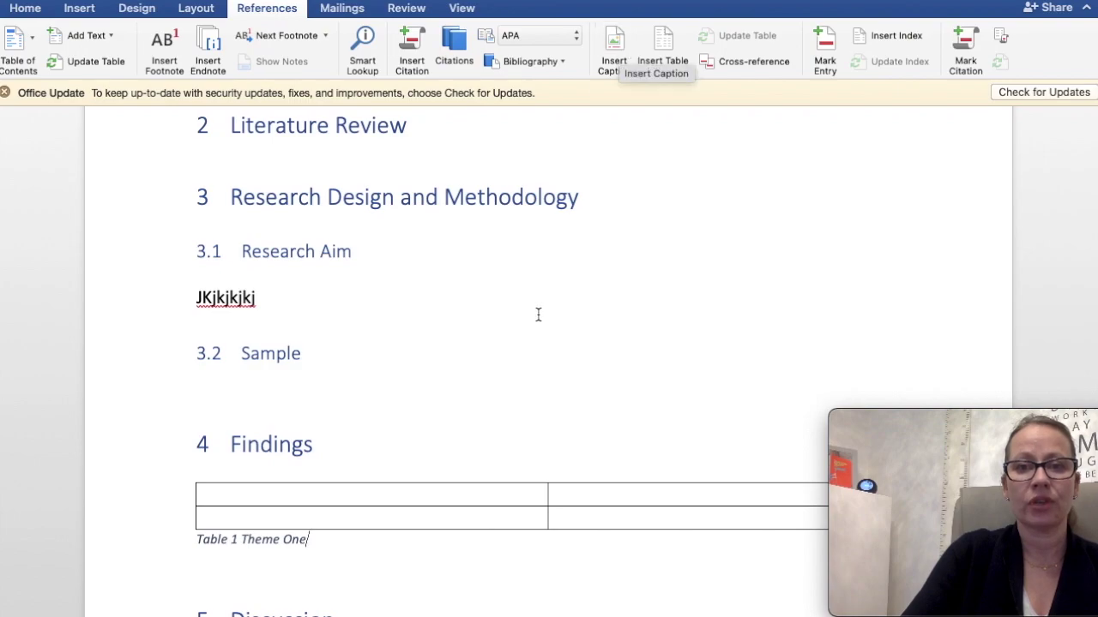
Insert a table of figures for the Table caption label below the table of contents, keeping the From template format.
scroll(538, 313, "up", 10)
scroll(538, 314, "up", 3)
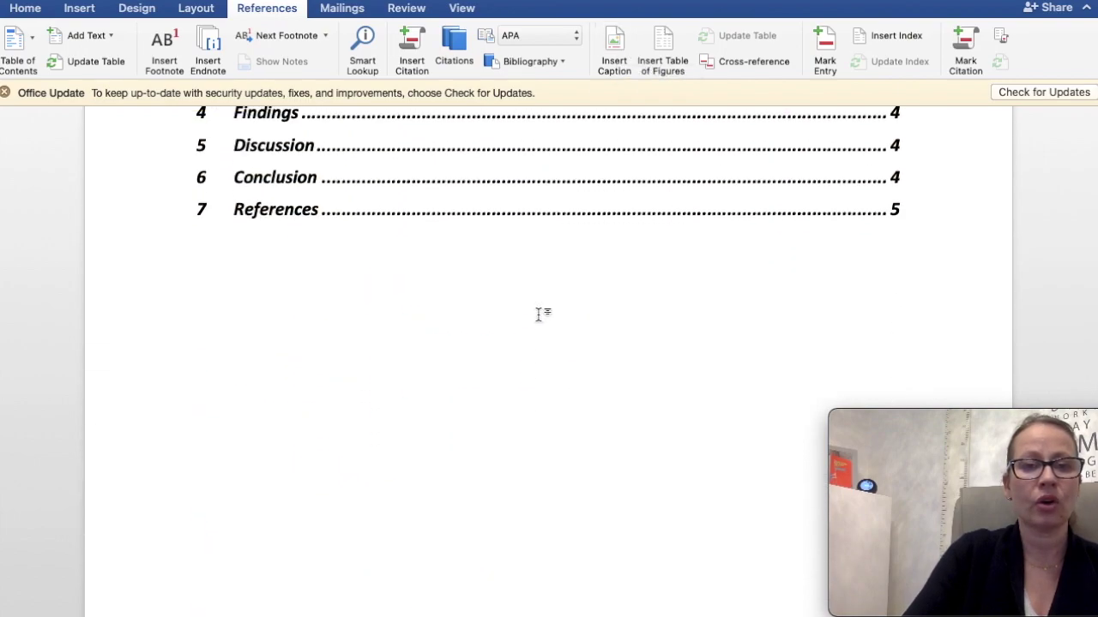
key("super+Return")
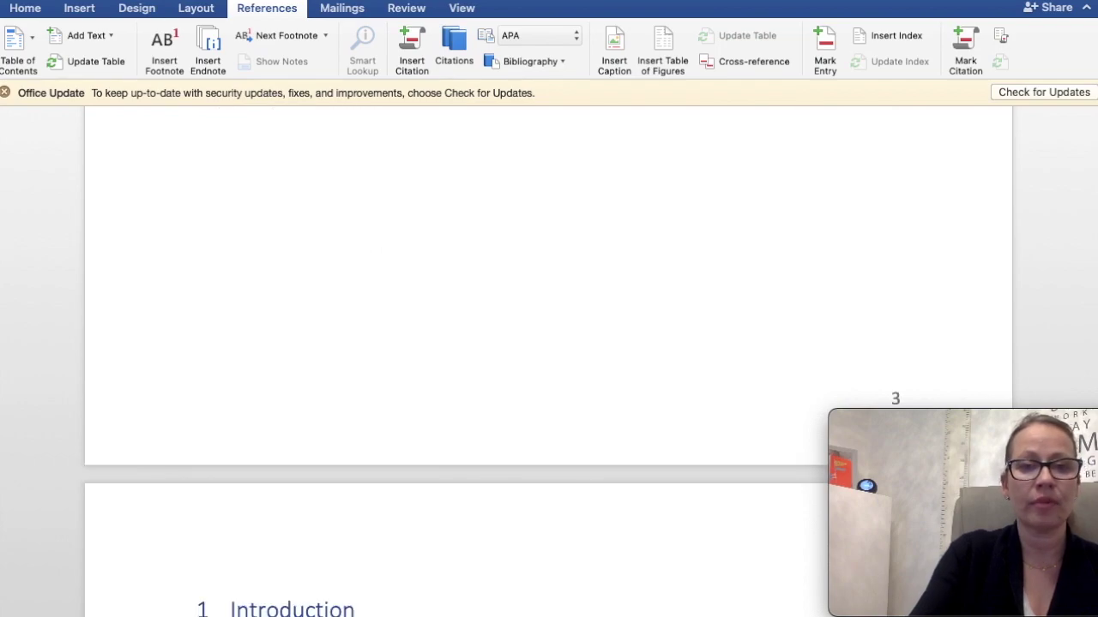
key("BackSpace")
left_click(212, 253)
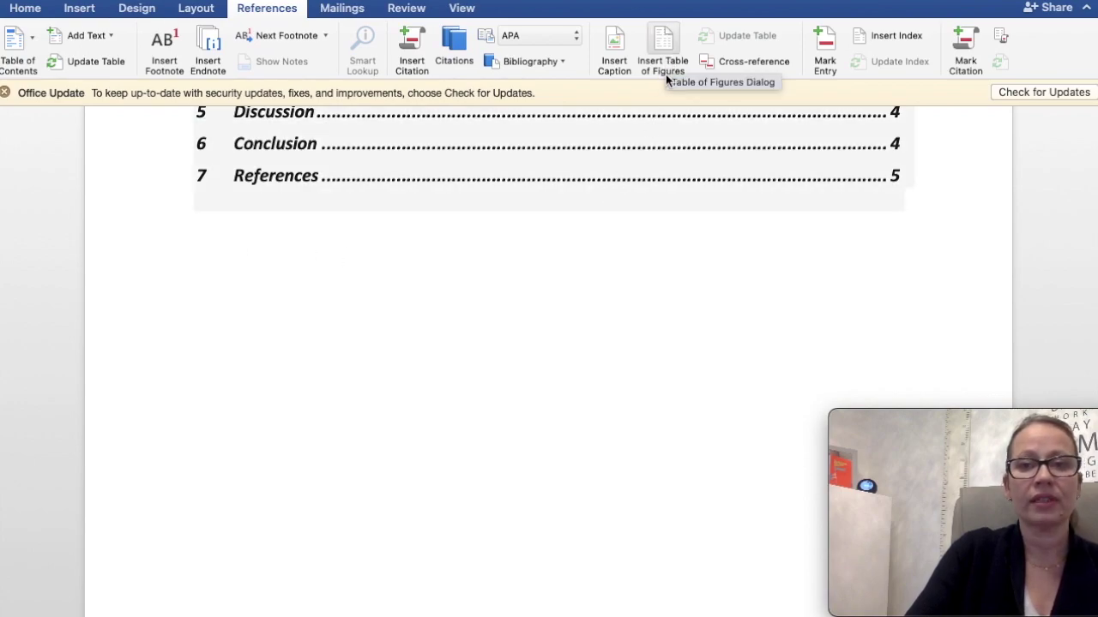
left_click(668, 44)
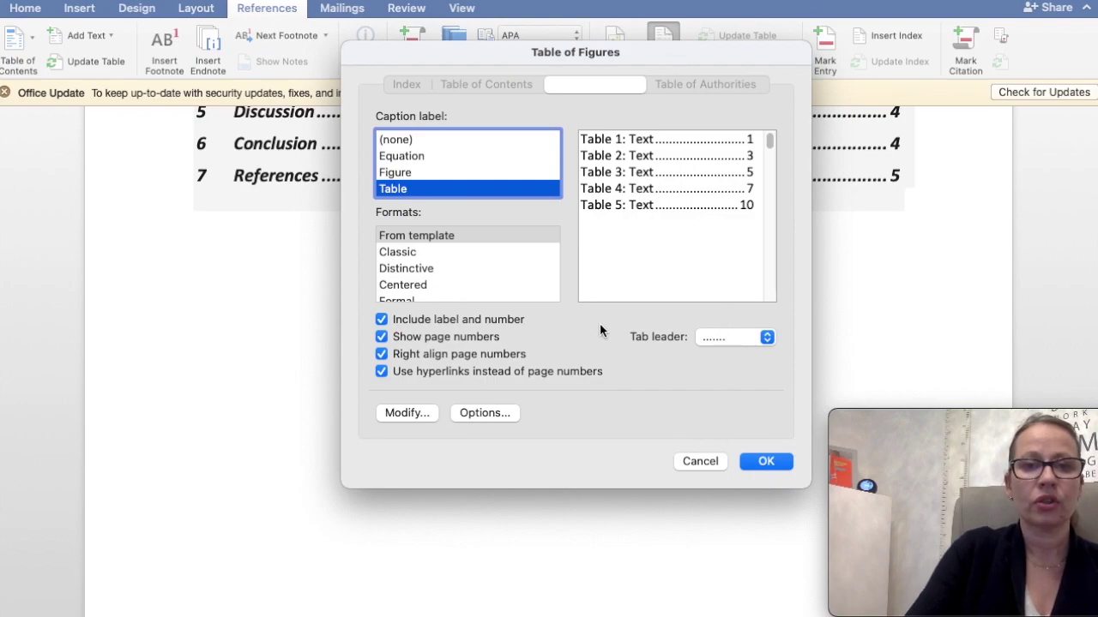
left_click(763, 463)
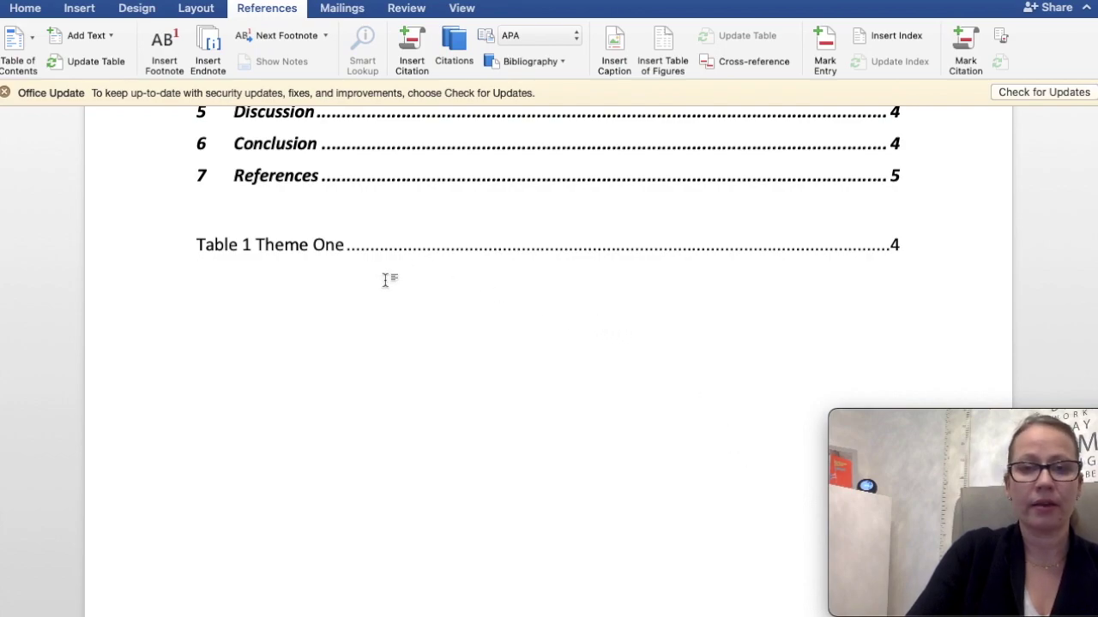
Follow the Table 1 Theme One entry in the list of tables to its caption, and look back over the chapter pages.
left_click(248, 245)
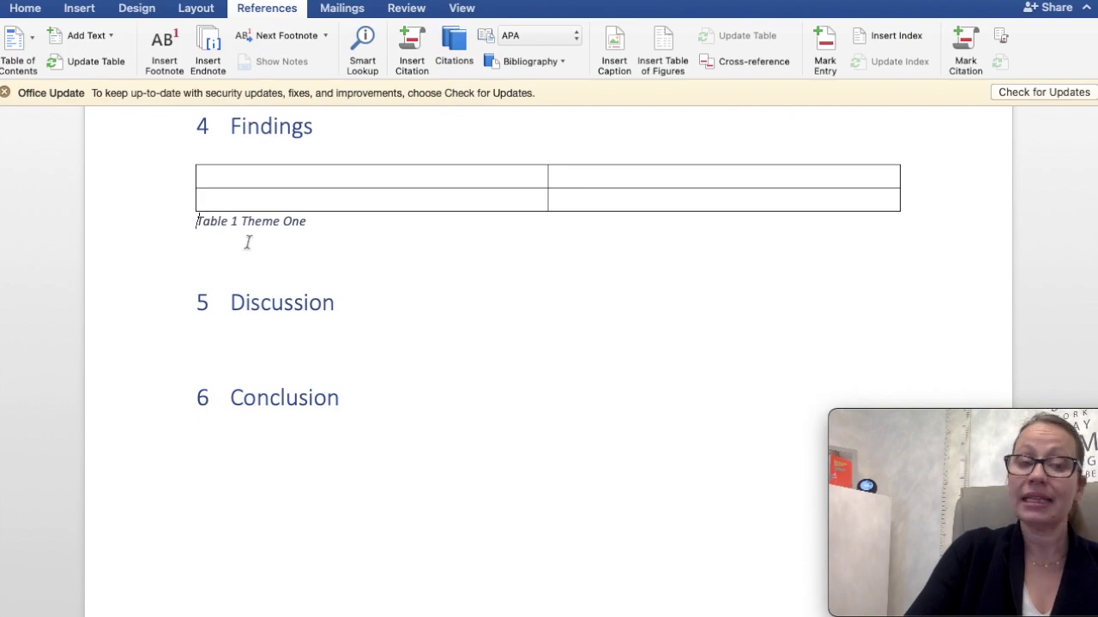
scroll(247, 243, "up", 1)
scroll(248, 242, "up", 15)
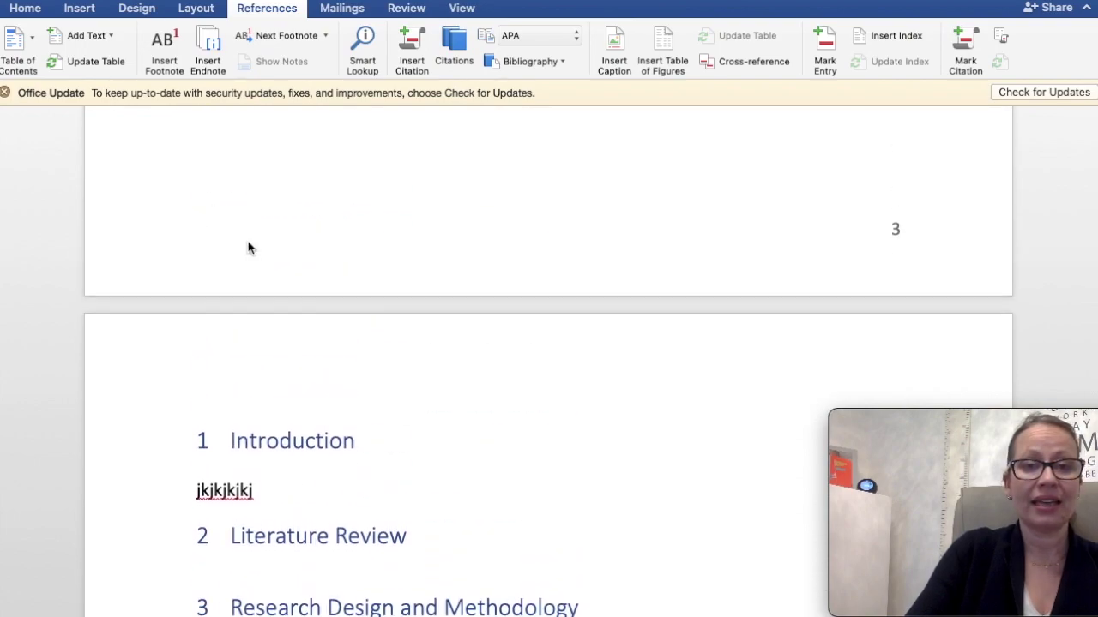
scroll(249, 245, "down", 1)
scroll(248, 248, "down", 4)
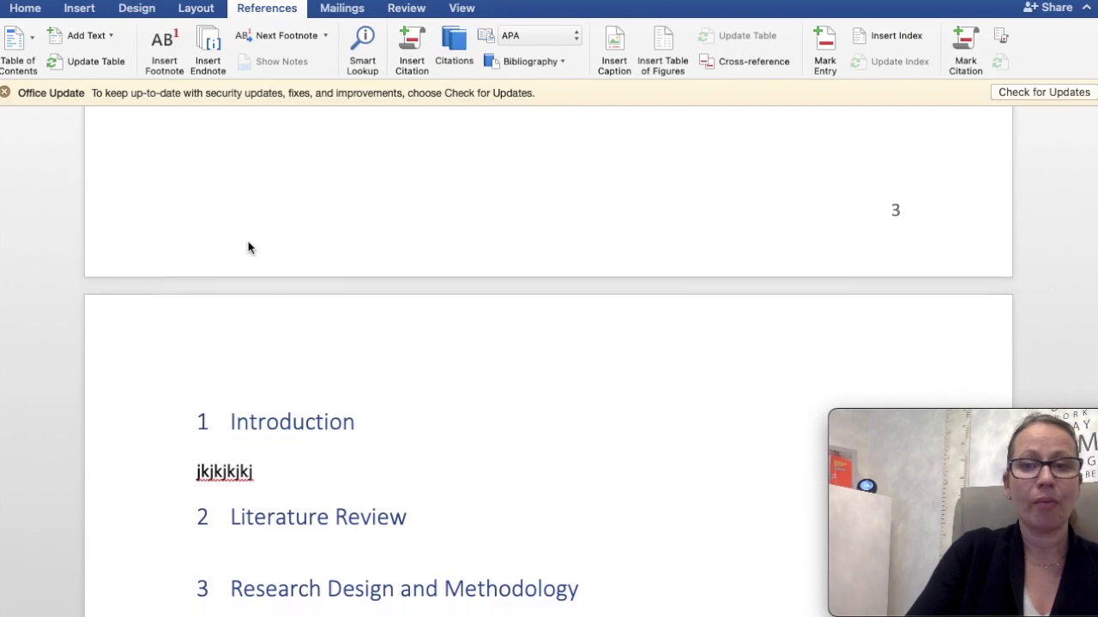
scroll(248, 243, "down", 1)
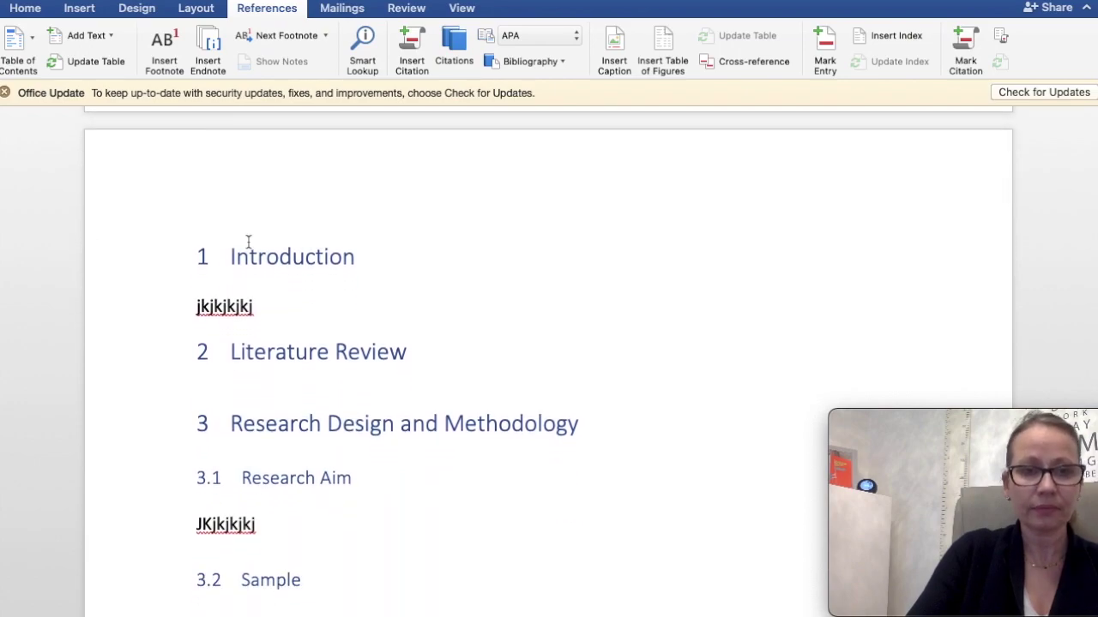